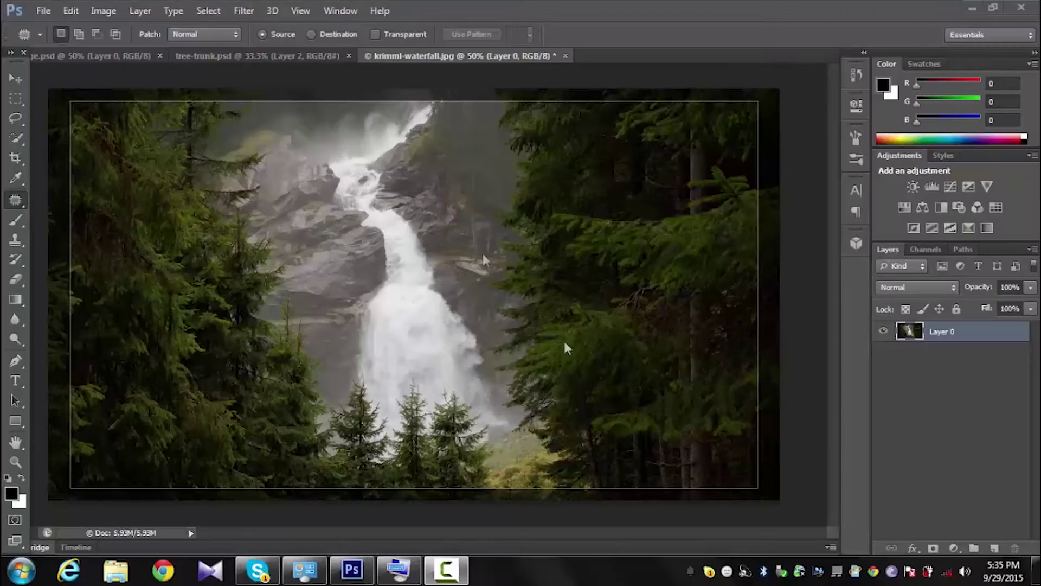
Step: Look over tree-trunk.psd and krimml-waterfall.jpg, ending on the waterfall photo with the File menu open
{"action": "left_click", "coordinate": [81, 55]}
{"action": "left_click", "coordinate": [268, 57]}
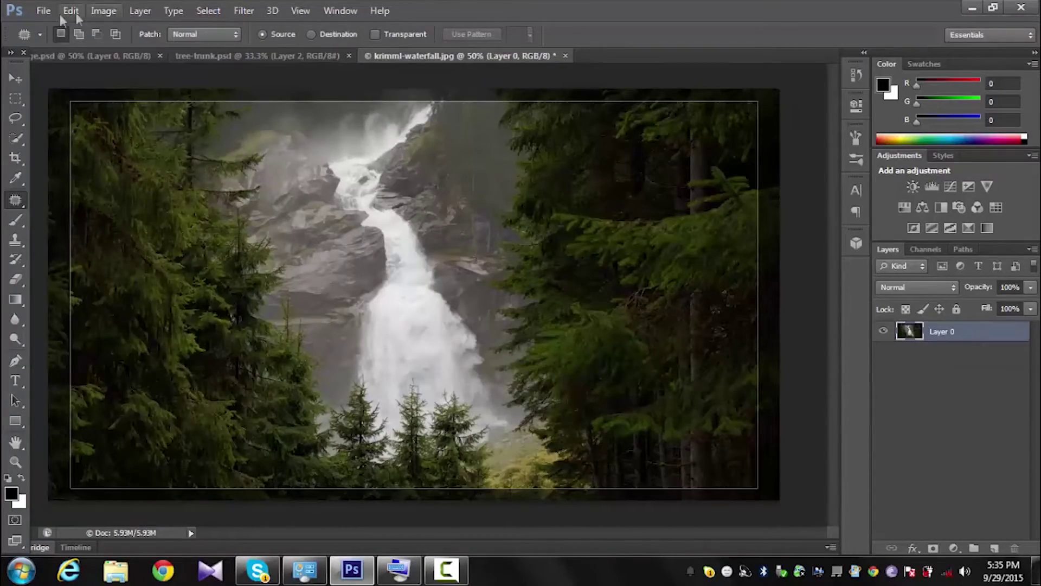
{"action": "left_click", "coordinate": [43, 10]}
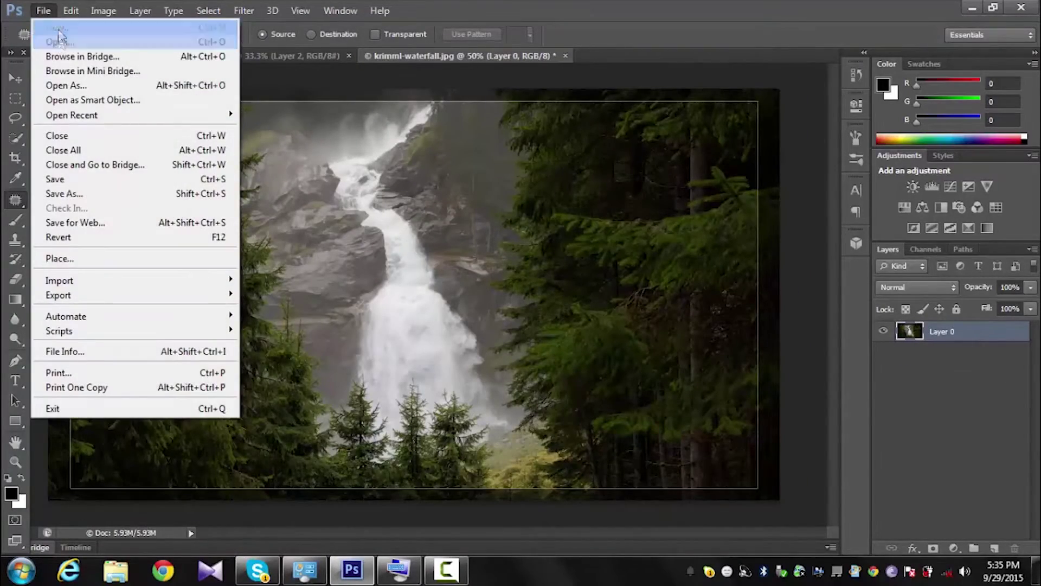
Step: Create a new blank document and drag the tree-trunk layer into it
{"action": "left_click", "coordinate": [41, 25]}
{"action": "left_click", "coordinate": [675, 132]}
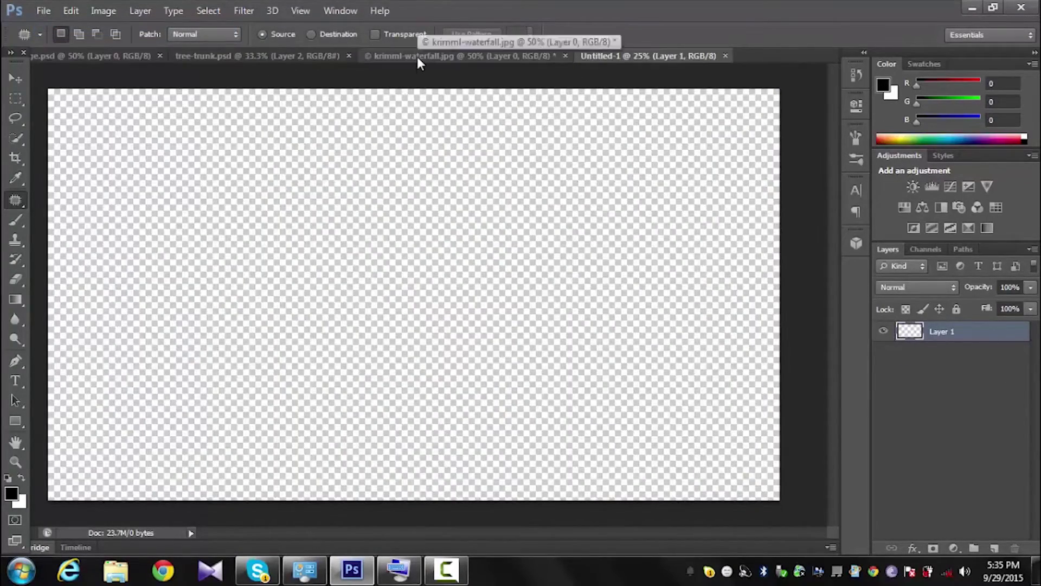
{"action": "left_click", "coordinate": [236, 55]}
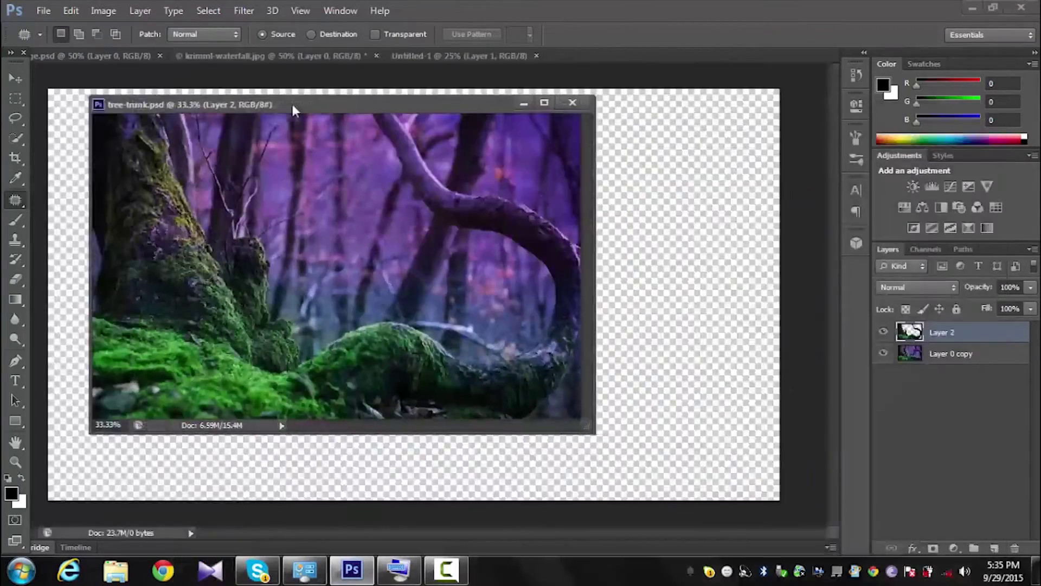
{"action": "left_click_drag", "start_coordinate": [237, 55], "coordinate": [380, 184]}
{"action": "key", "text": "v"}
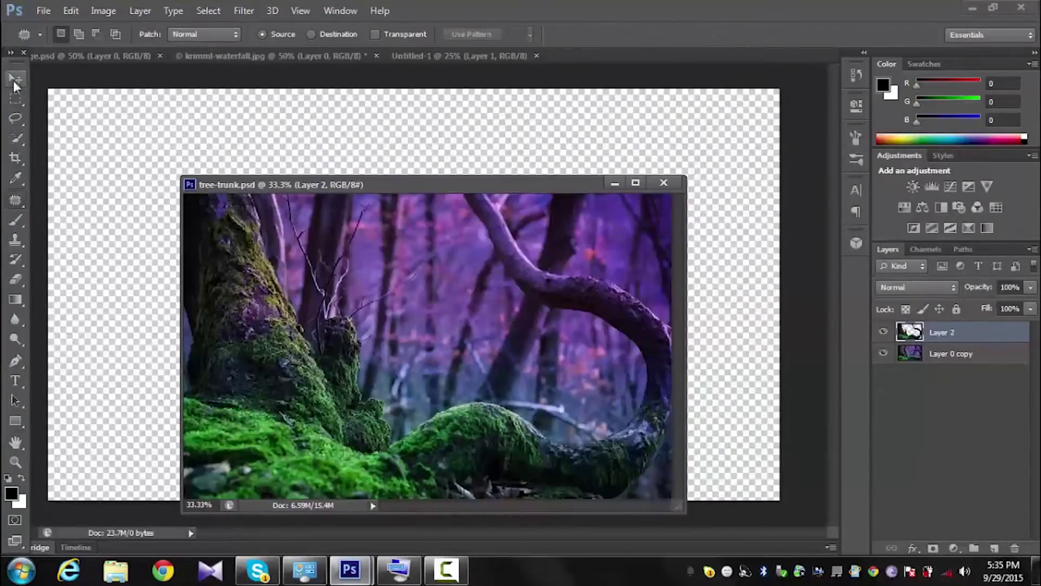
{"action": "left_click_drag", "start_coordinate": [325, 326], "coordinate": [132, 223]}
{"action": "left_click_drag", "start_coordinate": [249, 221], "coordinate": [133, 203]}
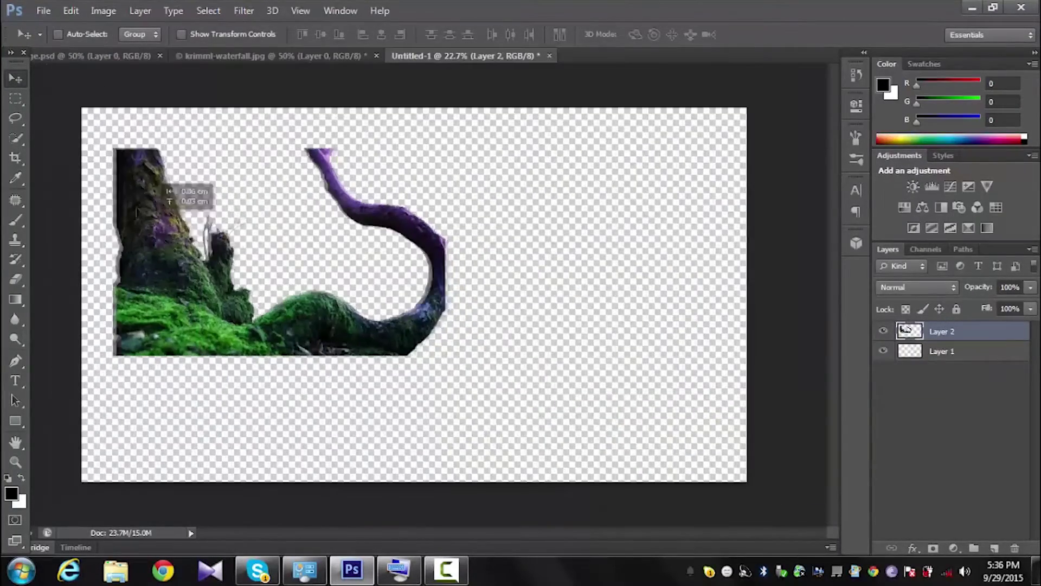
Step: Scale the tree trunk up with Free Transform to fill most of the canvas
{"action": "key", "text": "ctrl+t"}
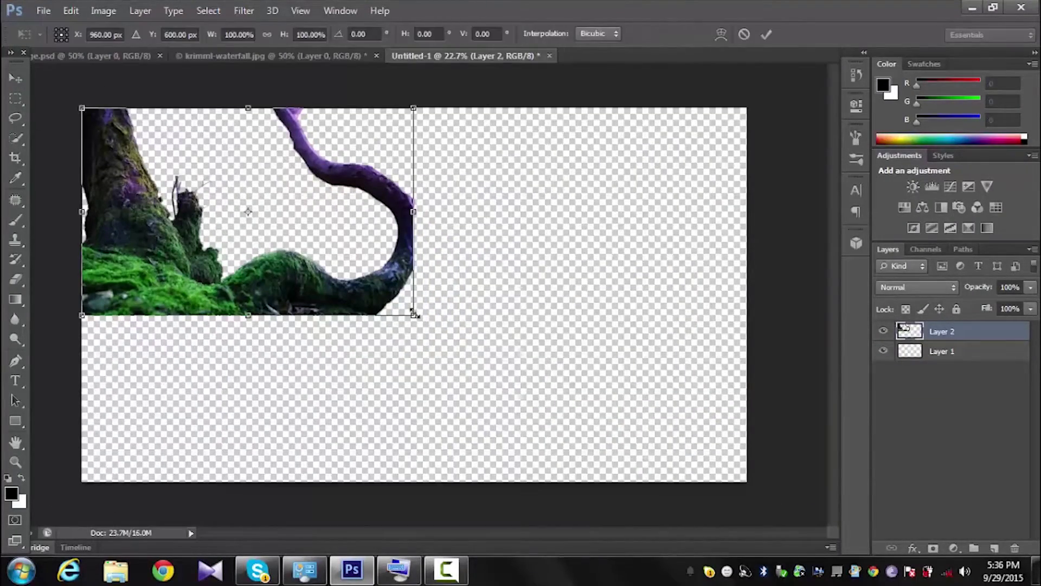
{"action": "left_click_drag", "start_coordinate": [414, 313], "coordinate": [697, 492]}
{"action": "key", "text": "Return"}
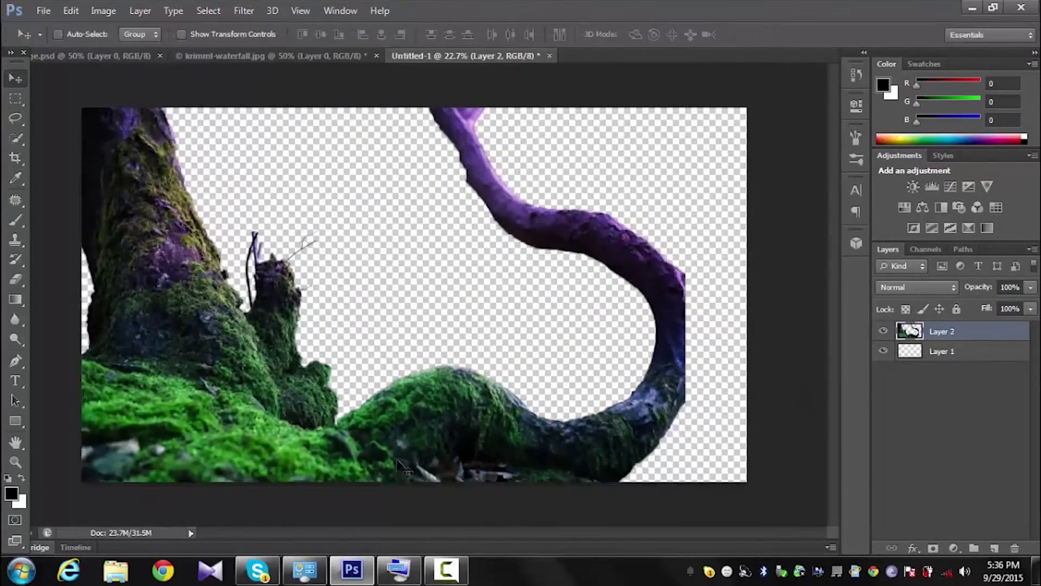
{"action": "scroll", "coordinate": [404, 469], "scroll_direction": "up", "scroll_amount": 3}
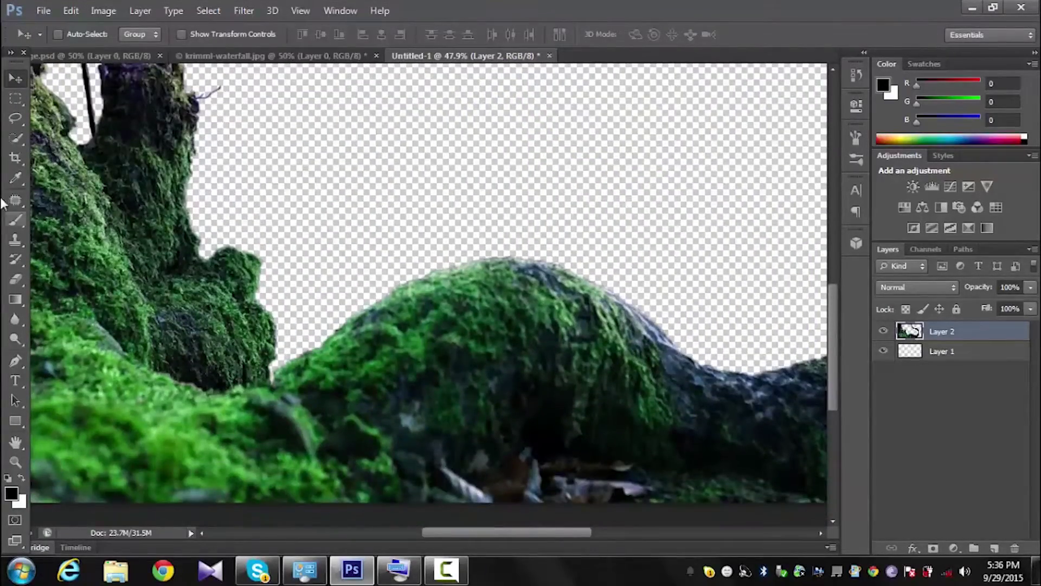
{"action": "left_click", "coordinate": [15, 118]}
{"action": "scroll", "coordinate": [255, 386], "scroll_direction": "up", "scroll_amount": 3}
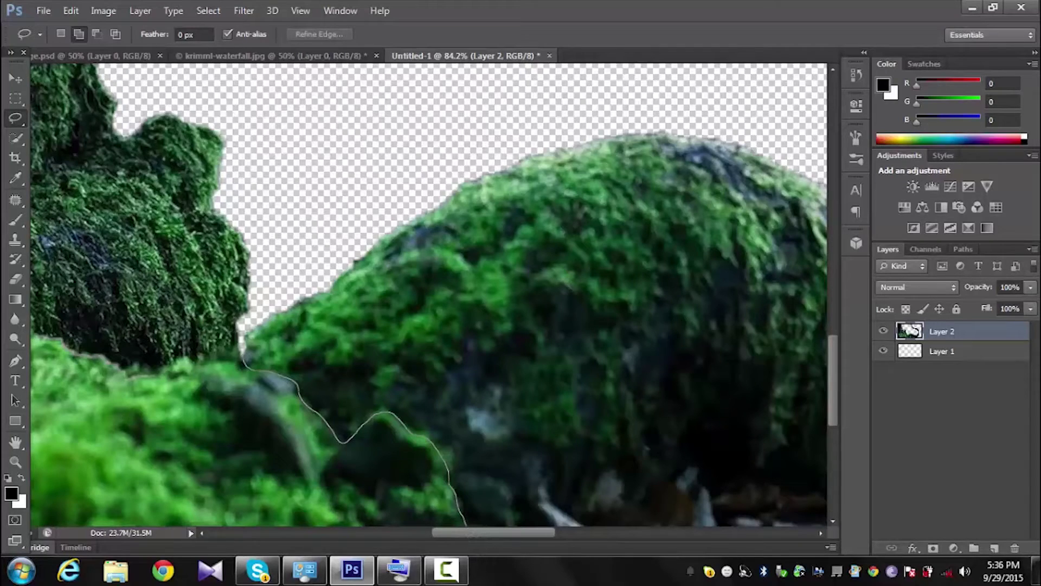
Step: Lasso the mossy hump and delete it from the trunk layer
{"action": "left_click_drag", "start_coordinate": [537, 10], "coordinate": [293, 283]}
{"action": "left_click_drag", "start_coordinate": [246, 330], "coordinate": [248, 331]}
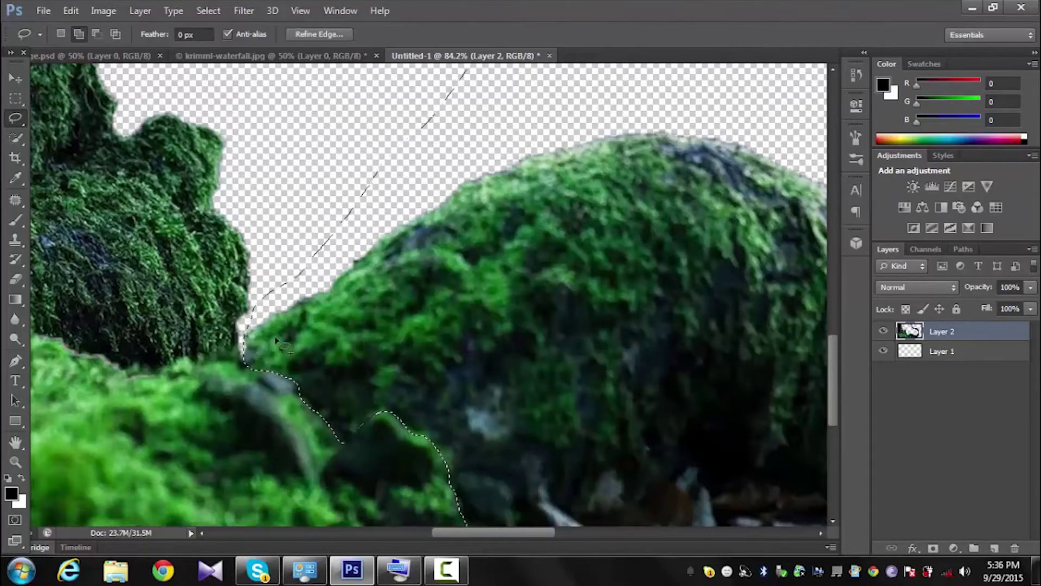
{"action": "scroll", "coordinate": [278, 351], "scroll_direction": "down", "scroll_amount": 3}
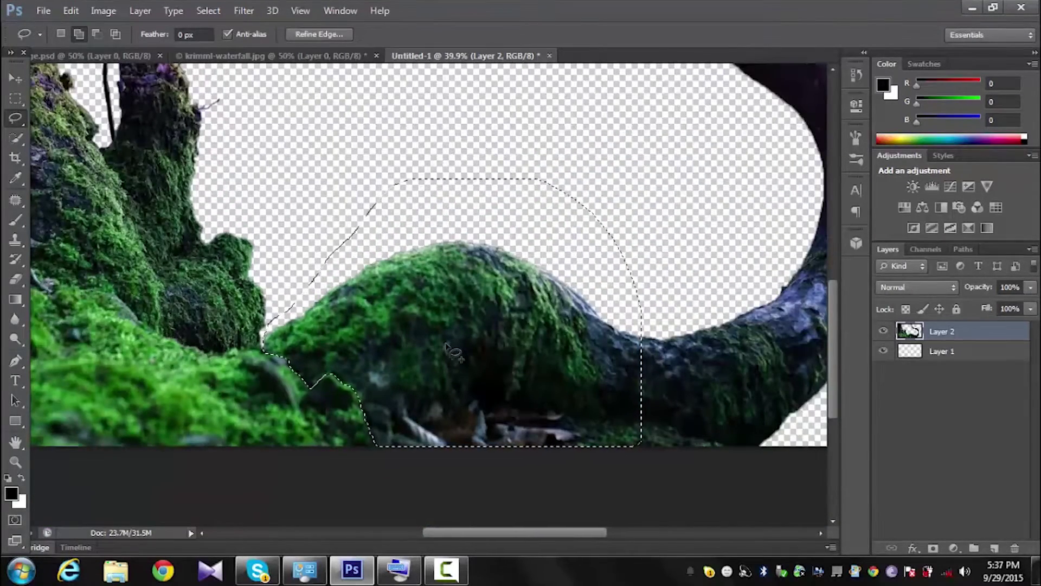
{"action": "key", "text": "Delete"}
{"action": "key", "text": "ctrl+d"}
{"action": "scroll", "coordinate": [446, 350], "scroll_direction": "down", "scroll_amount": 3}
Step: Marquee the remaining right-hand branch and delete it
{"action": "key", "text": "m"}
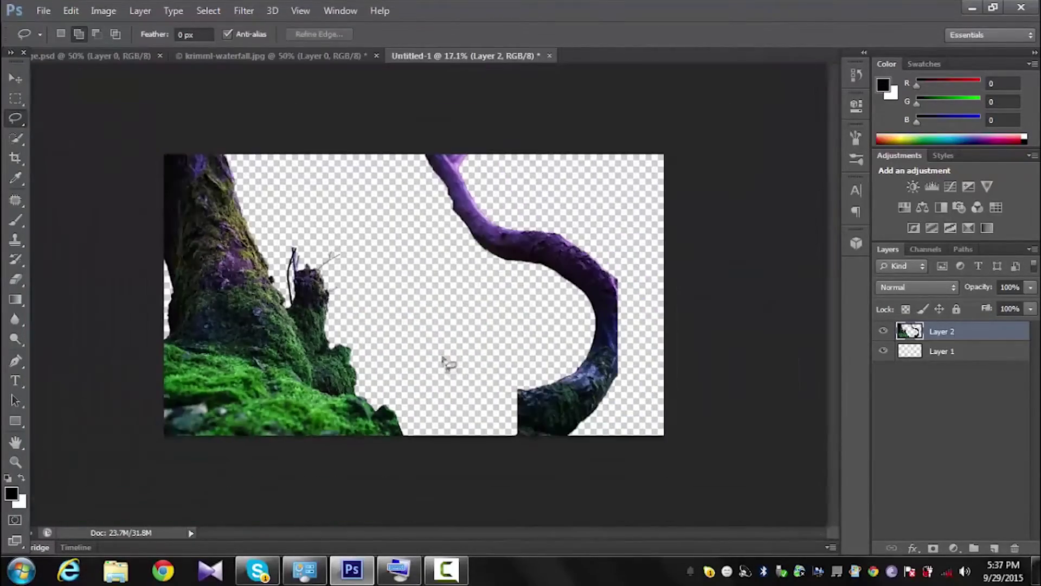
{"action": "left_click_drag", "start_coordinate": [426, 151], "coordinate": [666, 439]}
{"action": "key", "text": "Delete"}
{"action": "key", "text": "ctrl+d"}
{"action": "scroll", "coordinate": [367, 439], "scroll_direction": "up", "scroll_amount": 3}
{"action": "scroll", "coordinate": [367, 439], "scroll_direction": "up", "scroll_amount": 2}
{"action": "left_click_drag", "start_coordinate": [835, 353], "coordinate": [801, 399]}
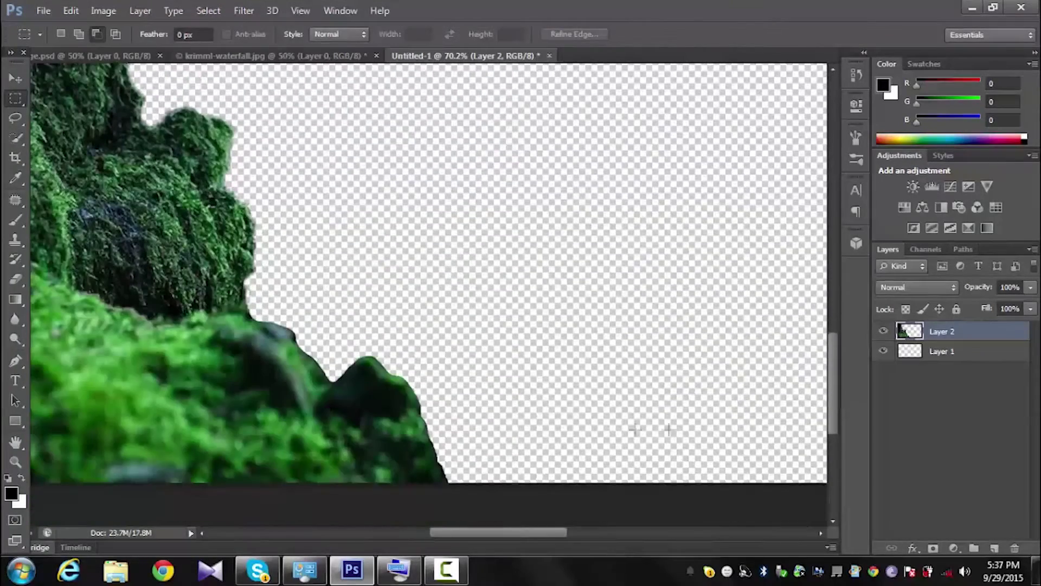
Step: Blur the moss edges and dodge the shadowed edge with a smaller brush
{"action": "key", "text": "r"}
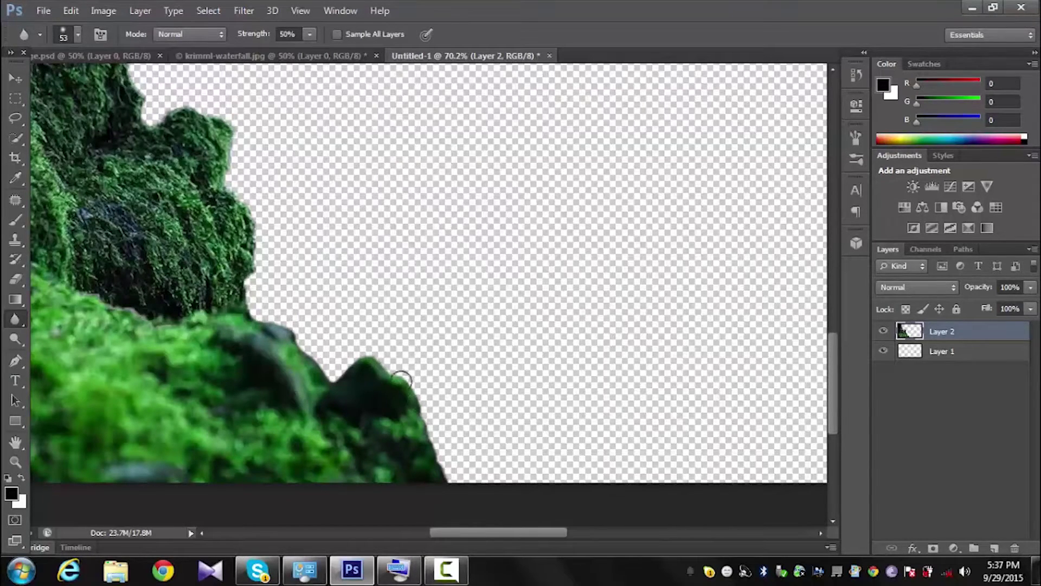
{"action": "left_click", "coordinate": [15, 339]}
{"action": "right_click", "coordinate": [326, 304]}
{"action": "key", "text": "Return"}
{"action": "scroll", "coordinate": [284, 324], "scroll_direction": "up", "scroll_amount": 2}
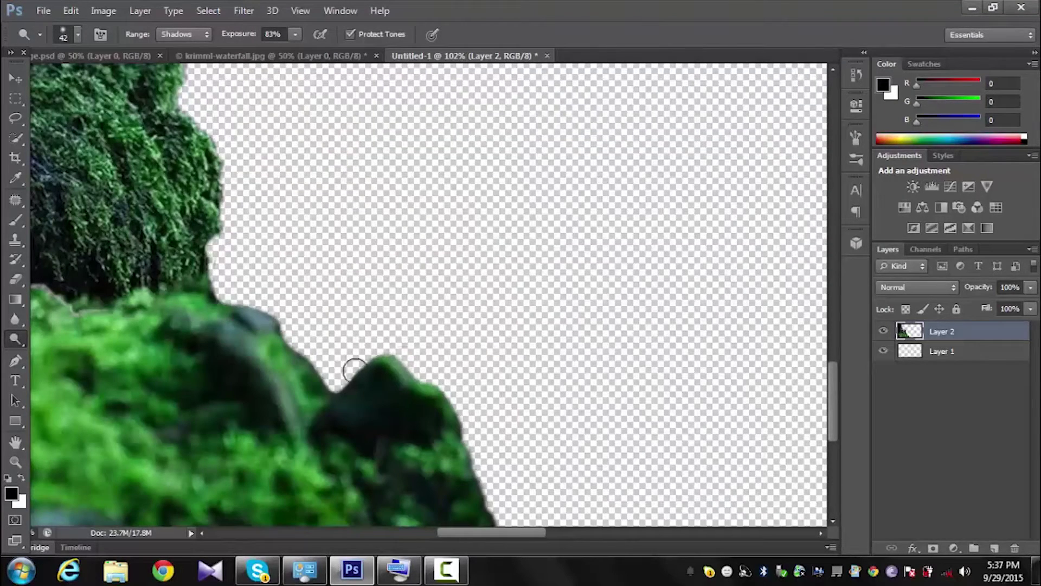
{"action": "left_click_drag", "start_coordinate": [497, 333], "coordinate": [476, 271]}
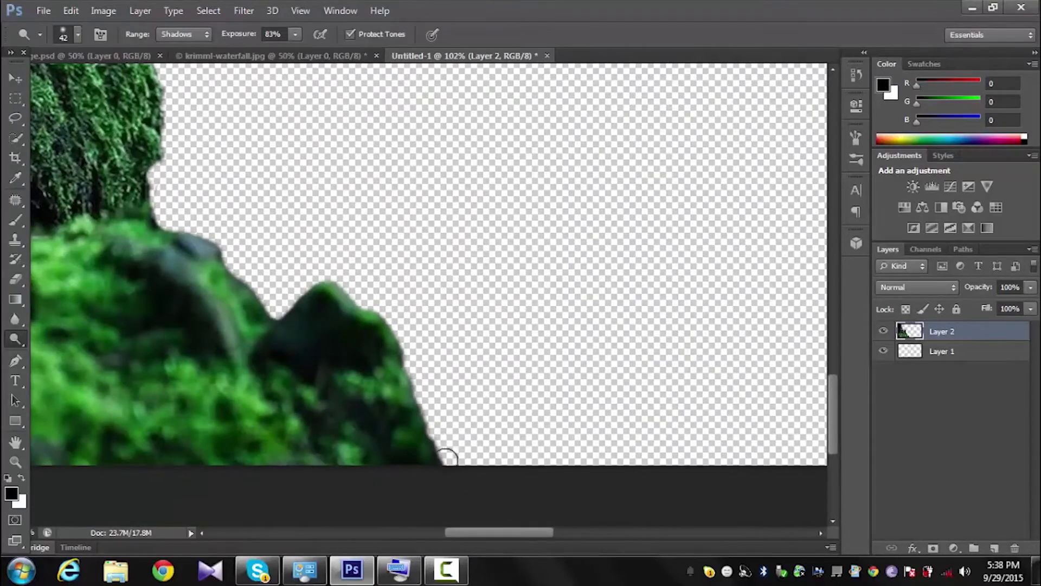
{"action": "scroll", "coordinate": [445, 457], "scroll_direction": "down", "scroll_amount": 3}
{"action": "scroll", "coordinate": [458, 396], "scroll_direction": "down", "scroll_amount": 4}
{"action": "left_click", "coordinate": [52, 55]}
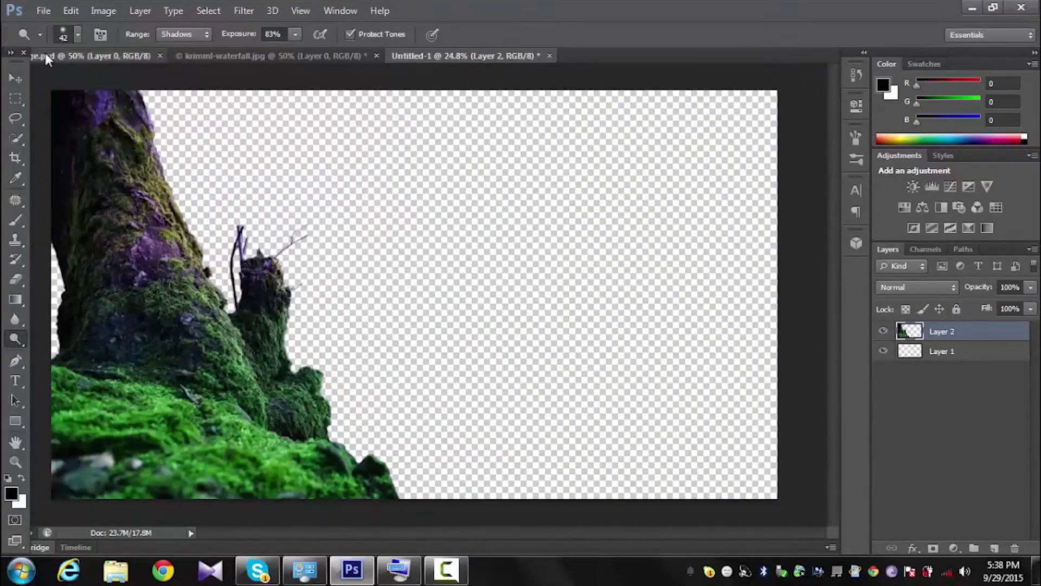
{"action": "left_click", "coordinate": [16, 78]}
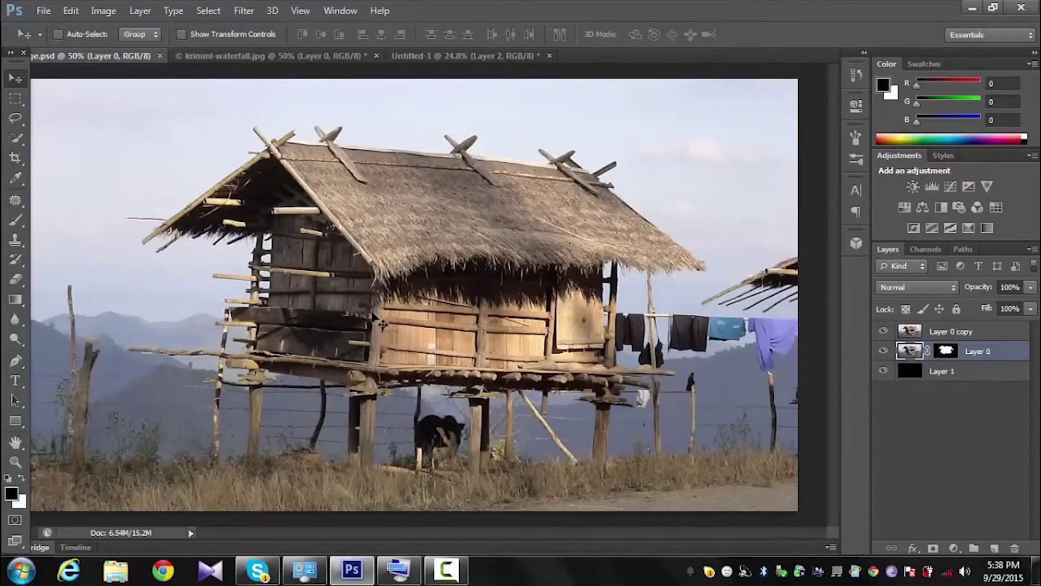
Step: Select Layer 0's mask, set a white brush, and show the hut copy for reference
{"action": "scroll", "coordinate": [523, 439], "scroll_direction": "up", "scroll_amount": 3}
{"action": "left_click", "coordinate": [947, 356]}
{"action": "key", "text": "b"}
{"action": "key", "text": "x"}
{"action": "right_click", "coordinate": [470, 285]}
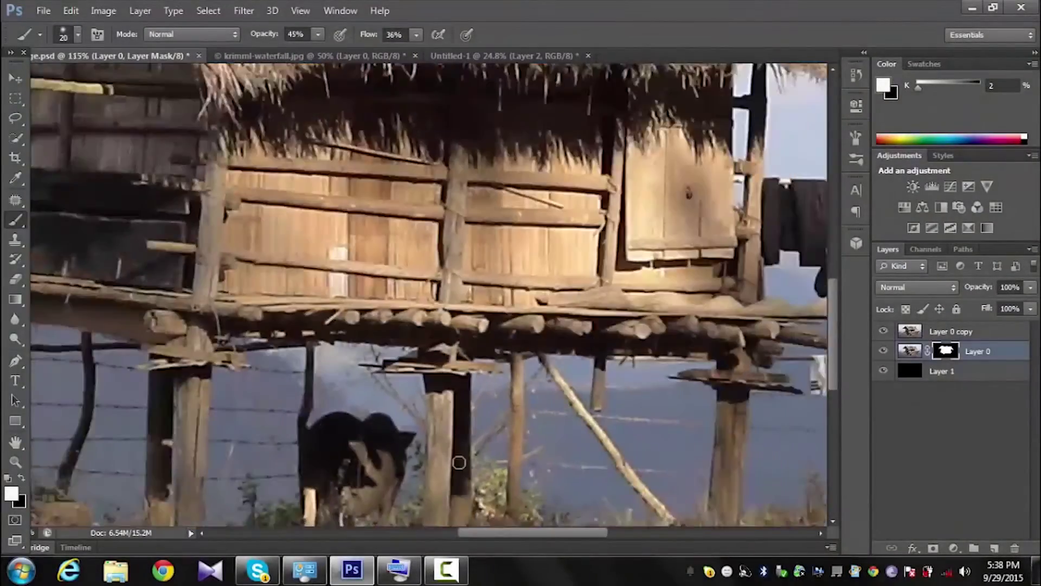
{"action": "scroll", "coordinate": [435, 291], "scroll_direction": "down", "scroll_amount": 3}
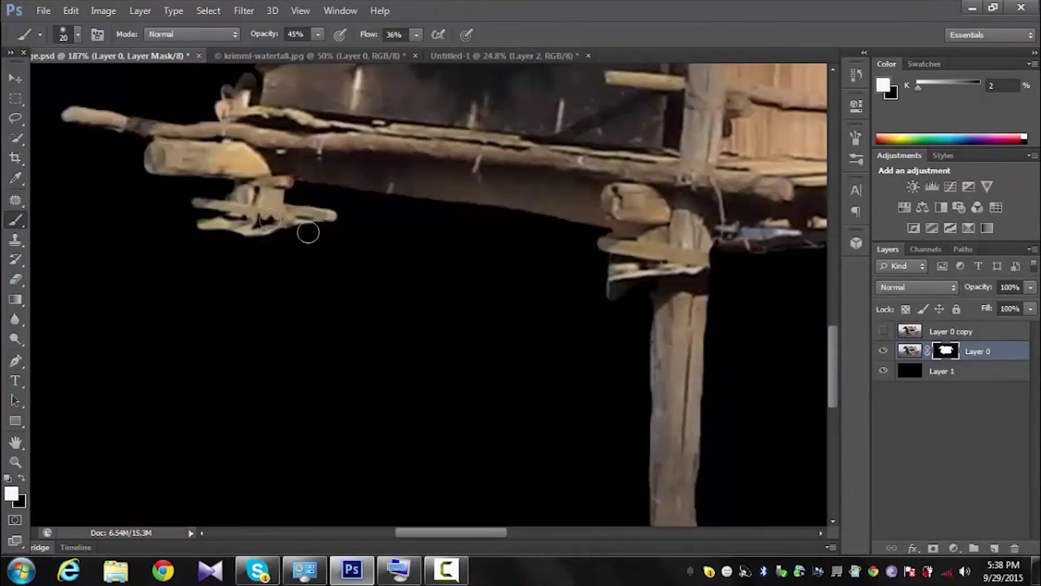
{"action": "left_click", "coordinate": [883, 332]}
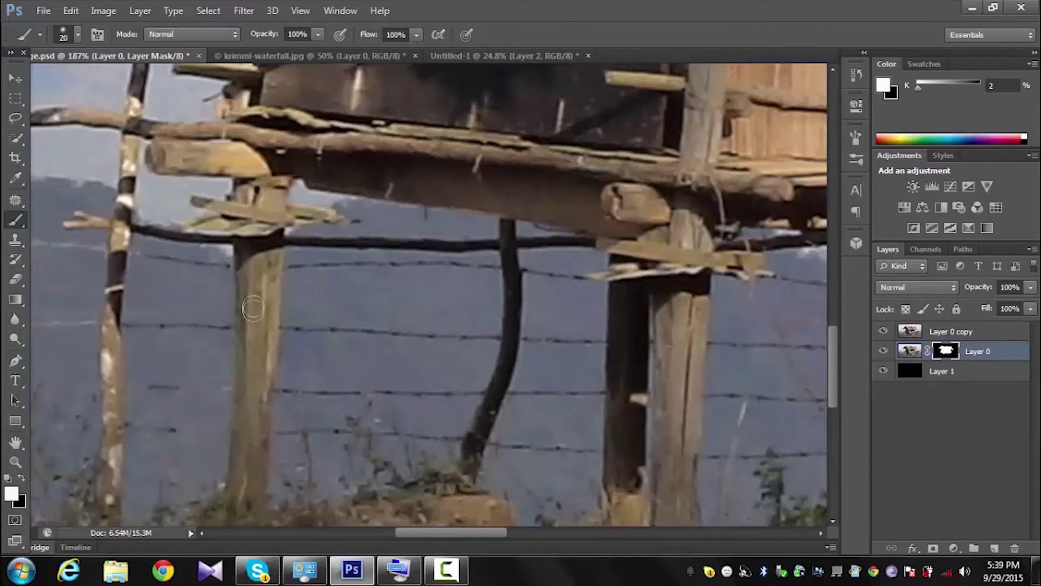
Step: Paint the left post and both sides of the second post back in with a size-15 brush
{"action": "right_click", "coordinate": [253, 309]}
{"action": "left_click_drag", "start_coordinate": [304, 360], "coordinate": [296, 360]}
{"action": "left_click", "coordinate": [884, 332]}
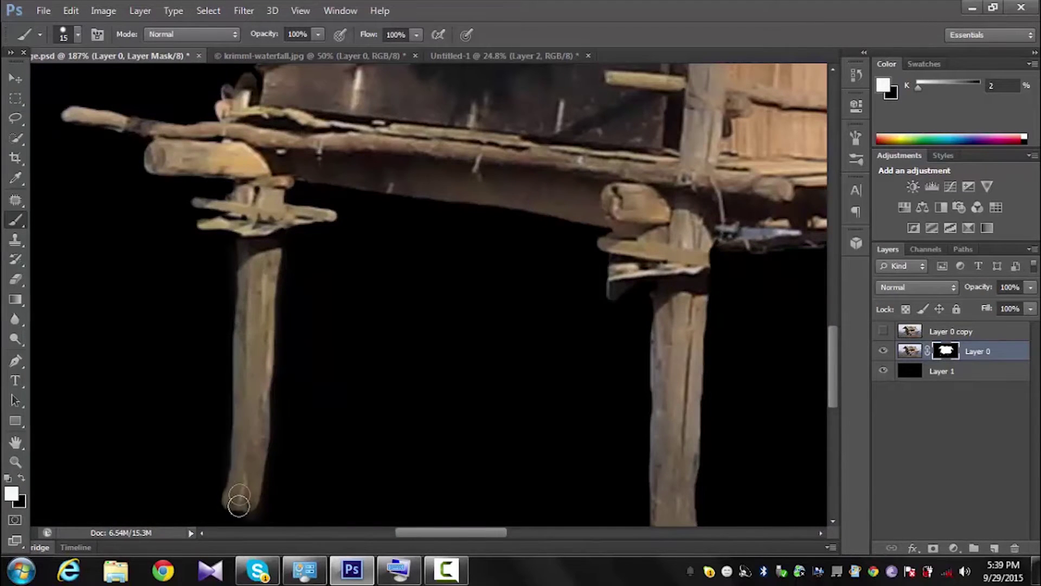
{"action": "left_click_drag", "start_coordinate": [267, 327], "coordinate": [246, 506]}
{"action": "scroll", "coordinate": [246, 506], "scroll_direction": "down", "scroll_amount": 5}
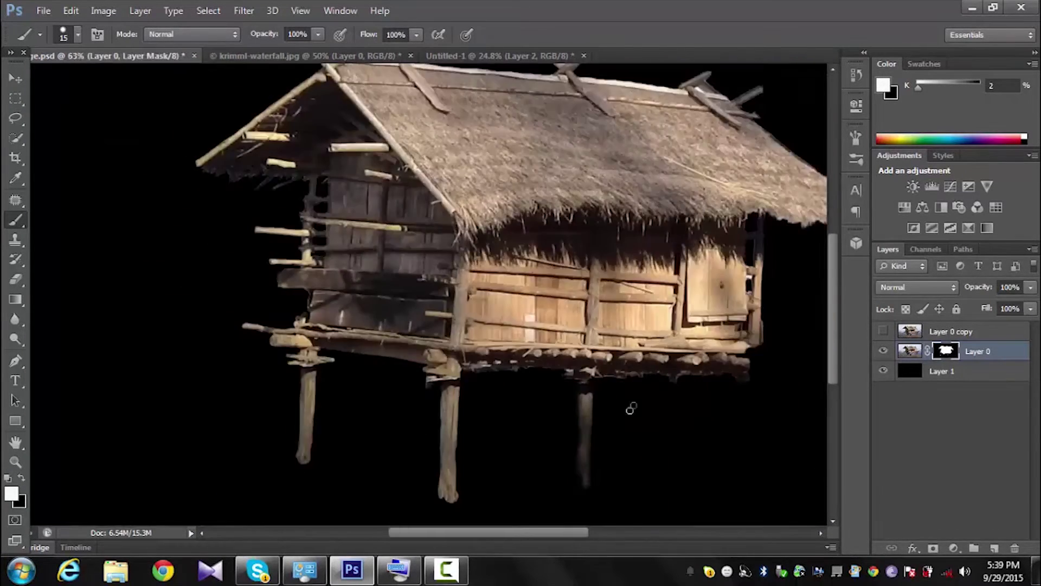
{"action": "scroll", "coordinate": [446, 216], "scroll_direction": "up", "scroll_amount": 4}
{"action": "left_click_drag", "start_coordinate": [446, 218], "coordinate": [438, 450]}
{"action": "left_click_drag", "start_coordinate": [451, 216], "coordinate": [447, 401]}
{"action": "scroll", "coordinate": [539, 347], "scroll_direction": "down", "scroll_amount": 3}
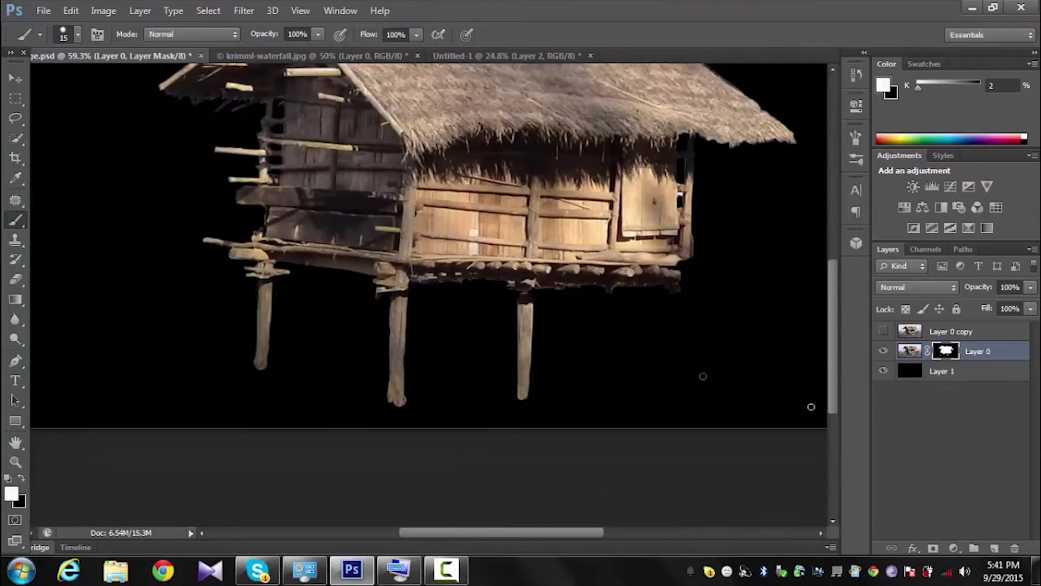
{"action": "scroll", "coordinate": [668, 297], "scroll_direction": "up", "scroll_amount": 3}
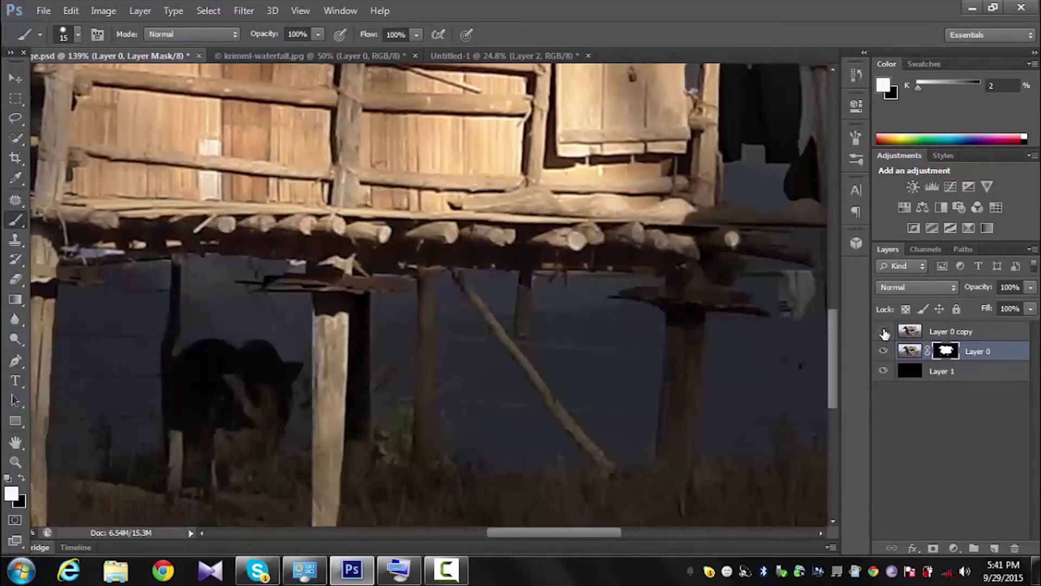
Step: Paint over the dark gap in the beam with a size-7 brush, checking against the black background
{"action": "scroll", "coordinate": [677, 277], "scroll_direction": "up", "scroll_amount": 2}
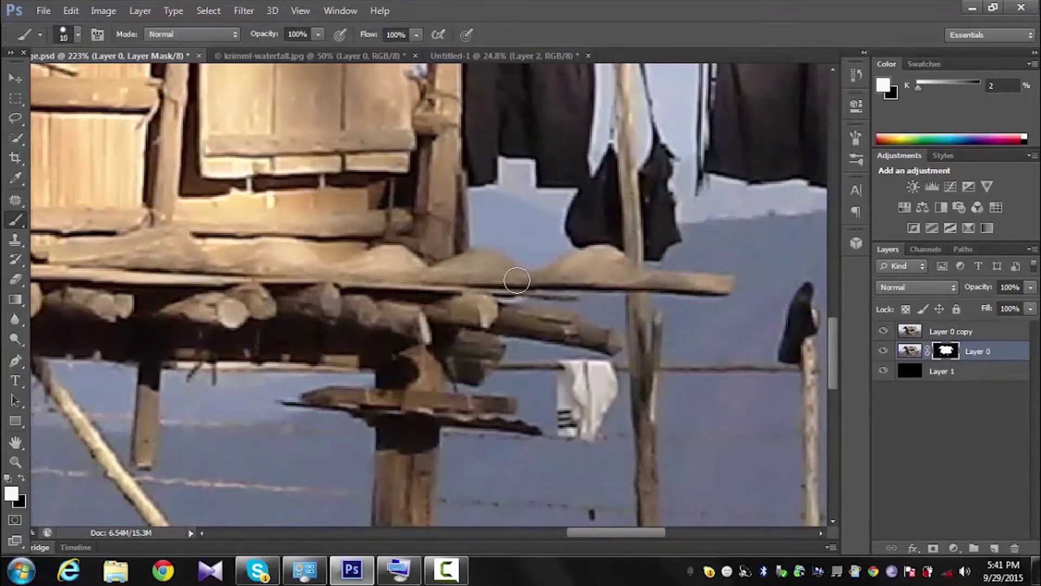
{"action": "scroll", "coordinate": [517, 280], "scroll_direction": "up", "scroll_amount": 2}
{"action": "scroll", "coordinate": [575, 281], "scroll_direction": "right", "scroll_amount": 5}
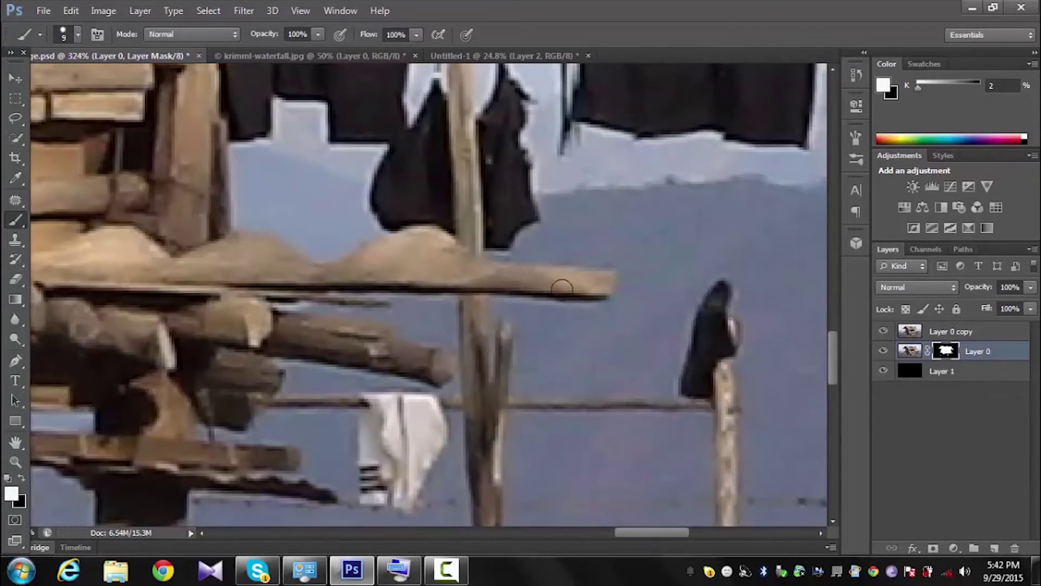
{"action": "scroll", "coordinate": [241, 309], "scroll_direction": "up", "scroll_amount": 1}
{"action": "key", "text": "bracketleft"}
{"action": "key", "text": "bracketleft"}
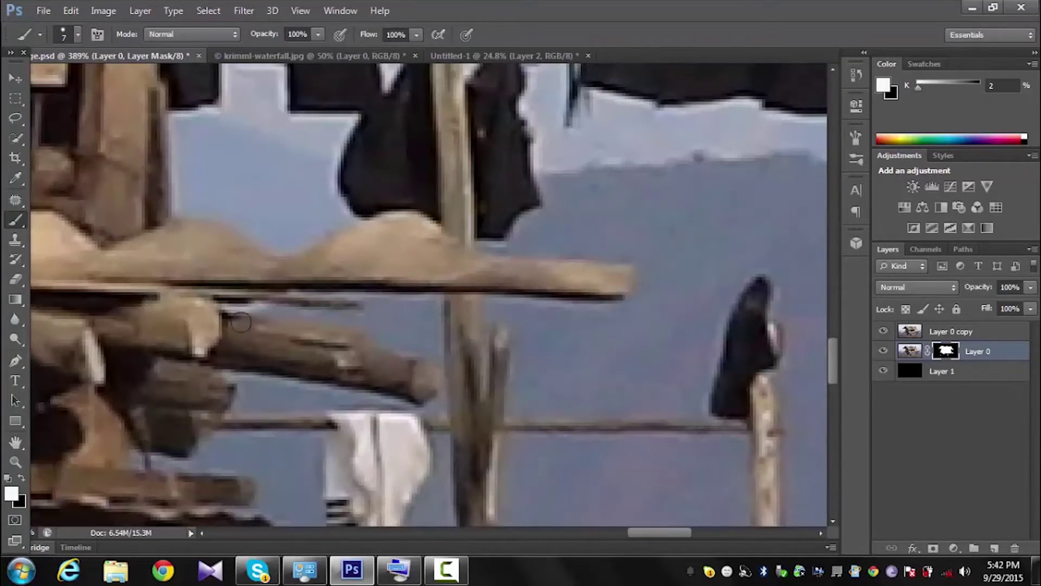
{"action": "left_click", "coordinate": [883, 330]}
{"action": "left_click_drag", "start_coordinate": [332, 269], "coordinate": [401, 252]}
{"action": "scroll", "coordinate": [353, 267], "scroll_direction": "down", "scroll_amount": 4}
{"action": "left_click", "coordinate": [883, 371]}
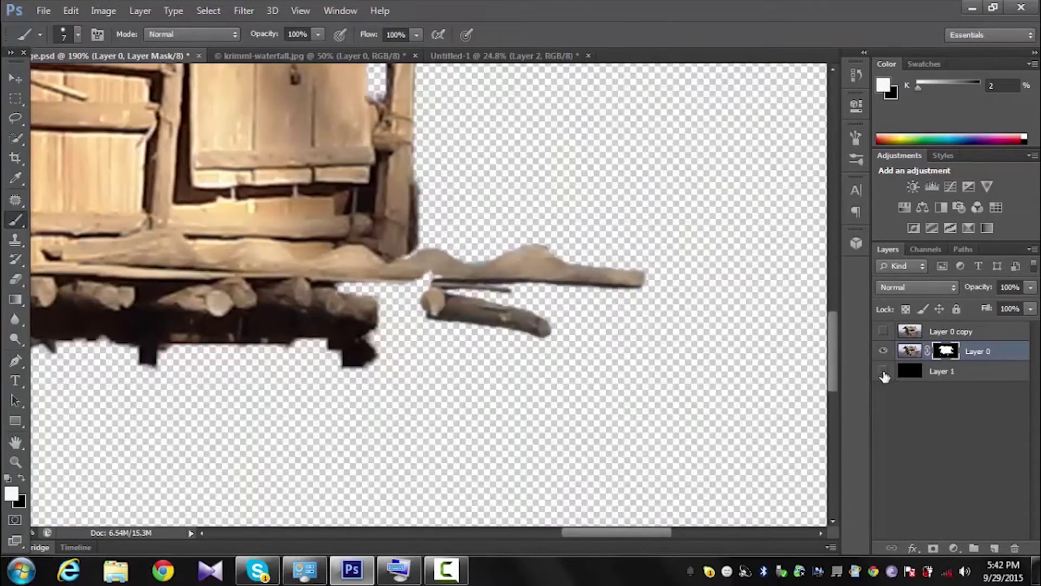
{"action": "scroll", "coordinate": [402, 305], "scroll_direction": "up", "scroll_amount": 2}
{"action": "left_click", "coordinate": [883, 332]}
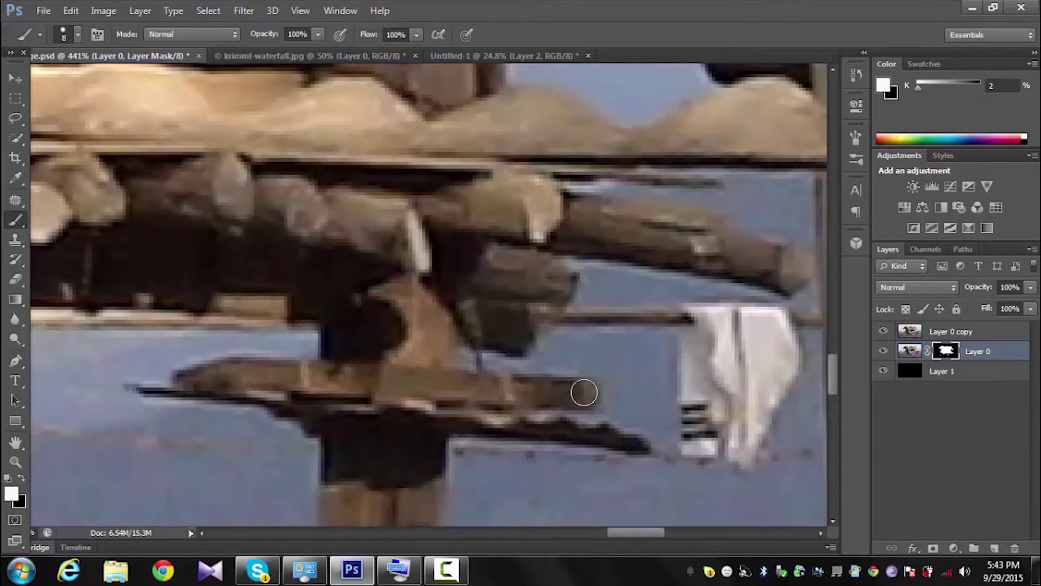
Step: Paint the central pole back into the mask in white with a larger brush
{"action": "left_click_drag", "start_coordinate": [581, 391], "coordinate": [559, 377]}
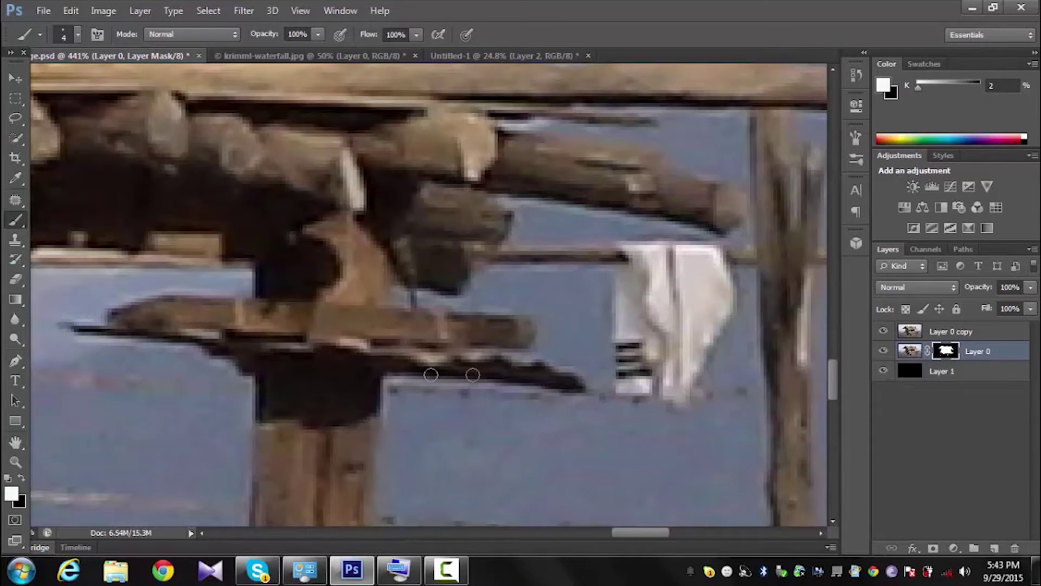
{"action": "scroll", "coordinate": [542, 353], "scroll_direction": "down", "scroll_amount": 2}
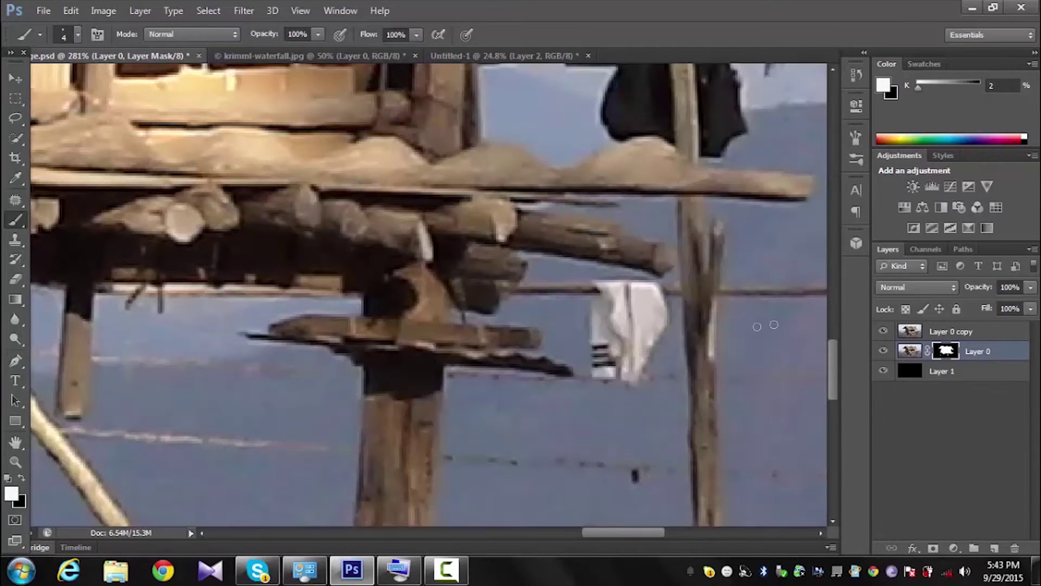
{"action": "key", "text": "bracketright"}
{"action": "key", "text": "bracketright"}
{"action": "key", "text": "bracketright"}
{"action": "scroll", "coordinate": [446, 256], "scroll_direction": "down", "scroll_amount": 3}
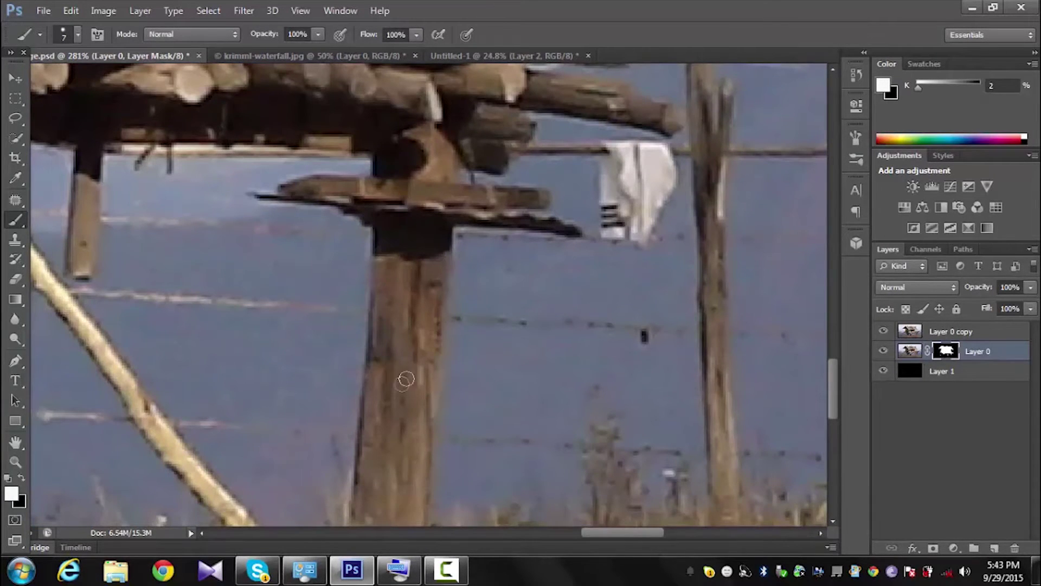
{"action": "left_click", "coordinate": [882, 331]}
{"action": "key", "text": "bracketright"}
{"action": "key", "text": "bracketright"}
{"action": "key", "text": "bracketright"}
{"action": "mouse_move", "coordinate": [418, 242]}
{"action": "left_mouse_down"}
{"action": "mouse_move", "coordinate": [425, 230]}
{"action": "mouse_move", "coordinate": [379, 260]}
{"action": "mouse_move", "coordinate": [387, 534]}
{"action": "mouse_move", "coordinate": [372, 488]}
{"action": "left_mouse_up"}
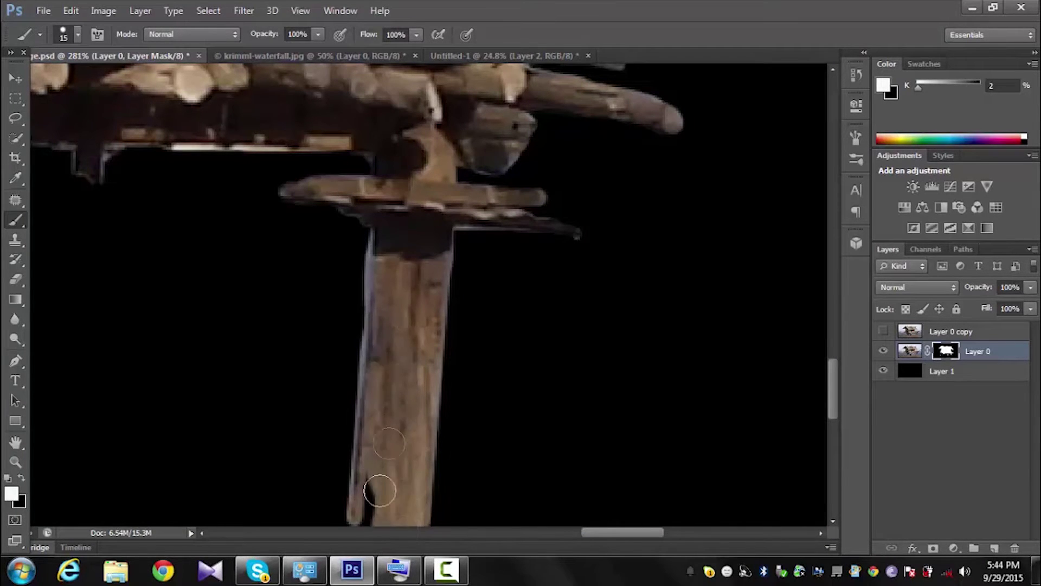
{"action": "scroll", "coordinate": [403, 516], "scroll_direction": "up", "scroll_amount": 2}
{"action": "scroll", "coordinate": [391, 443], "scroll_direction": "down", "scroll_amount": 2}
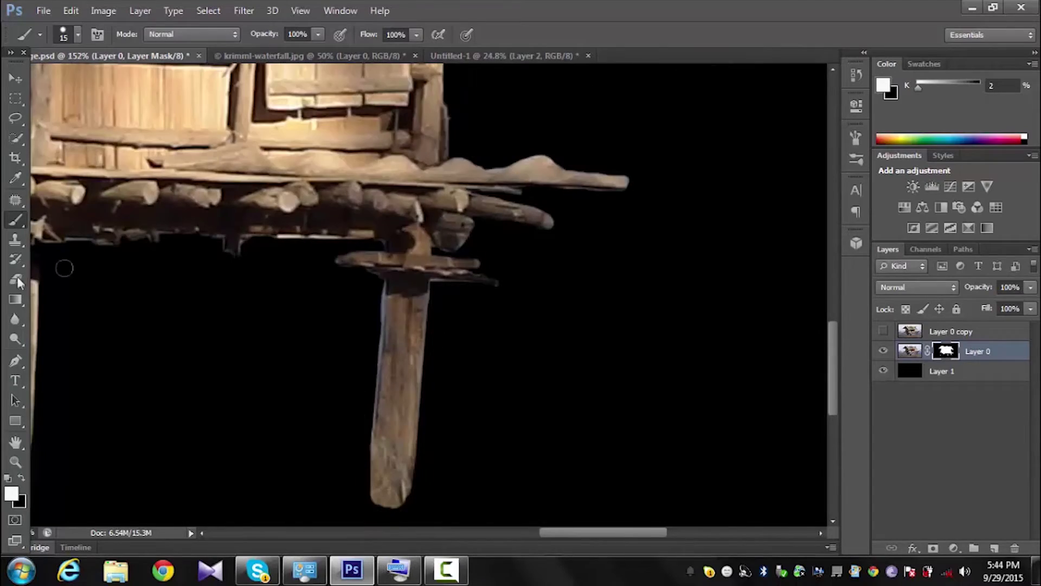
Step: Paint out the light halo along the pole's left edge with a smaller black brush
{"action": "key", "text": "x"}
{"action": "key", "text": "bracketleft"}
{"action": "key", "text": "bracketleft"}
{"action": "key", "text": "bracketleft"}
{"action": "scroll", "coordinate": [328, 316], "scroll_direction": "up", "scroll_amount": 1}
{"action": "left_click_drag", "start_coordinate": [445, 419], "coordinate": [434, 291]}
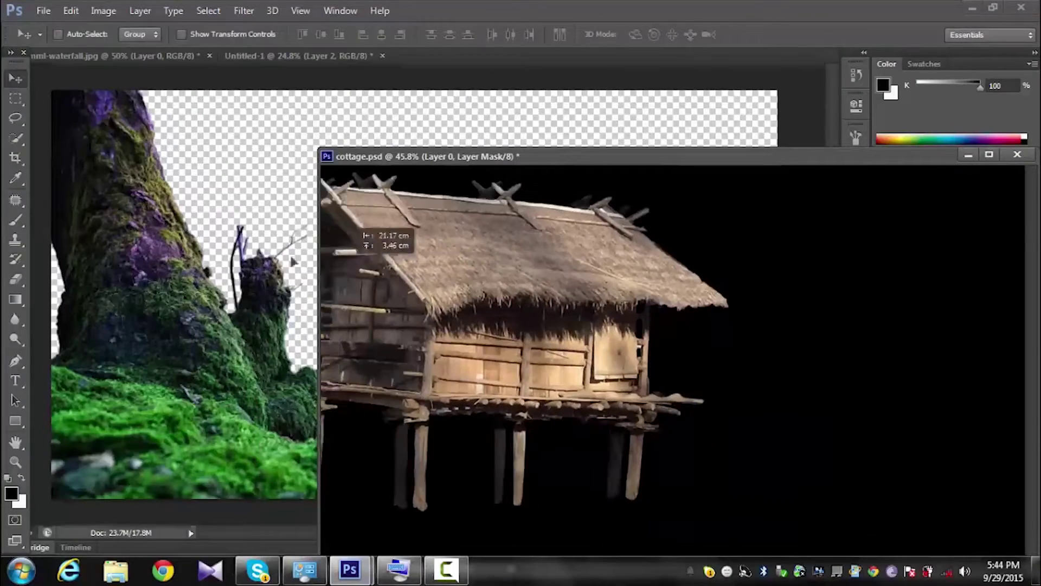
Step: Drag the cut-out cottage into the composite, close cottage.psd, and place it on the mossy trunk
{"action": "left_click_drag", "start_coordinate": [474, 220], "coordinate": [217, 222]}
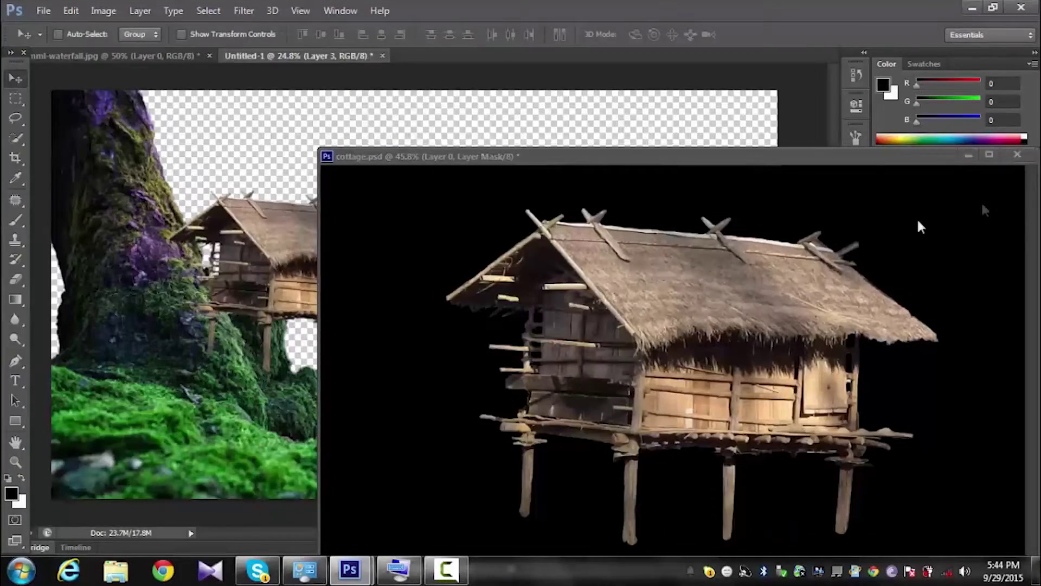
{"action": "left_click", "coordinate": [1017, 156]}
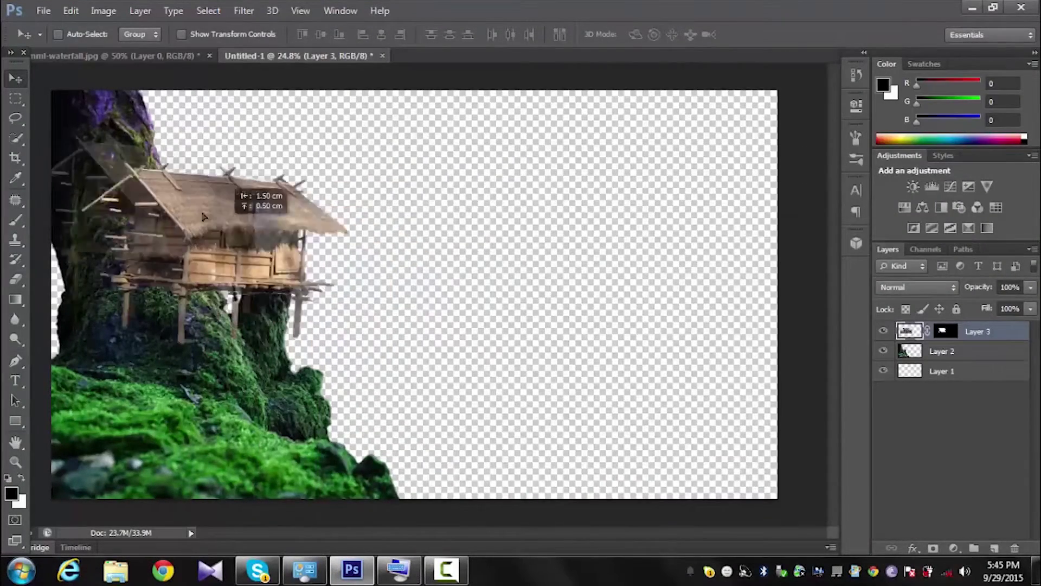
{"action": "key", "text": "ctrl+0"}
{"action": "left_click_drag", "start_coordinate": [254, 285], "coordinate": [248, 246]}
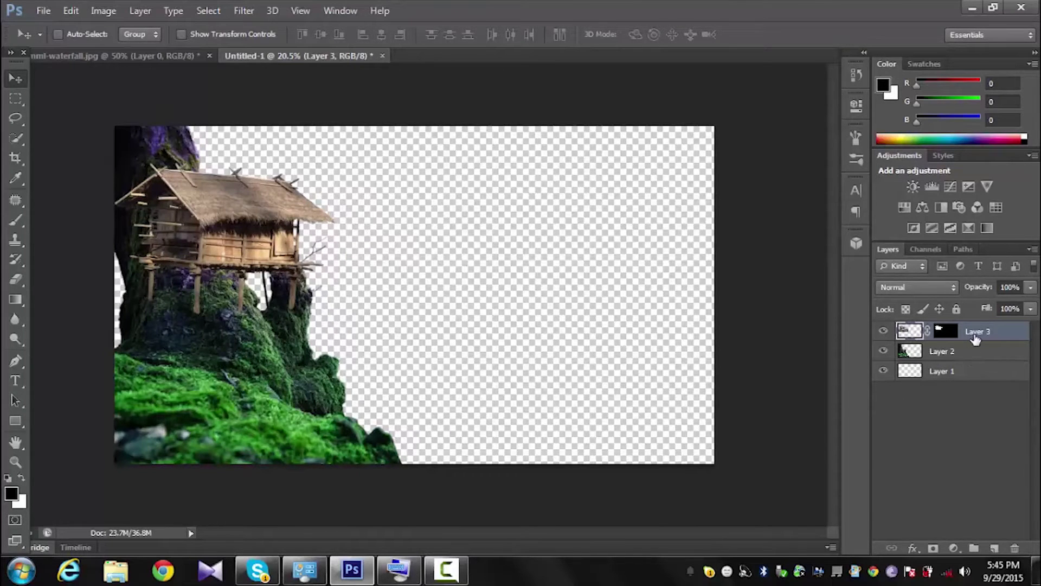
Step: Rotate the cottage about -2.5° and fine-tune its position
{"action": "key", "text": "ctrl+t"}
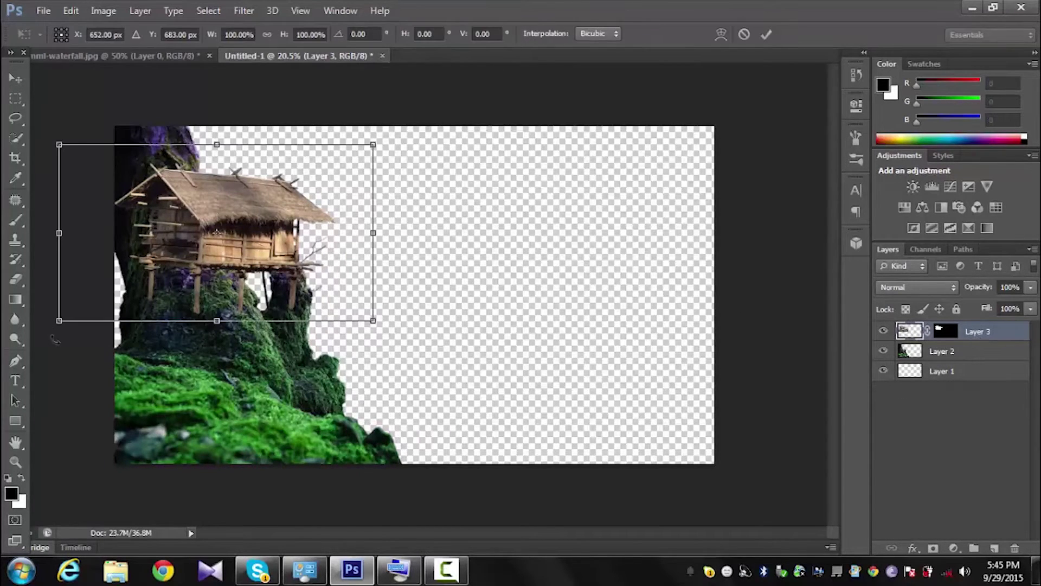
{"action": "left_click_drag", "start_coordinate": [54, 339], "coordinate": [58, 349]}
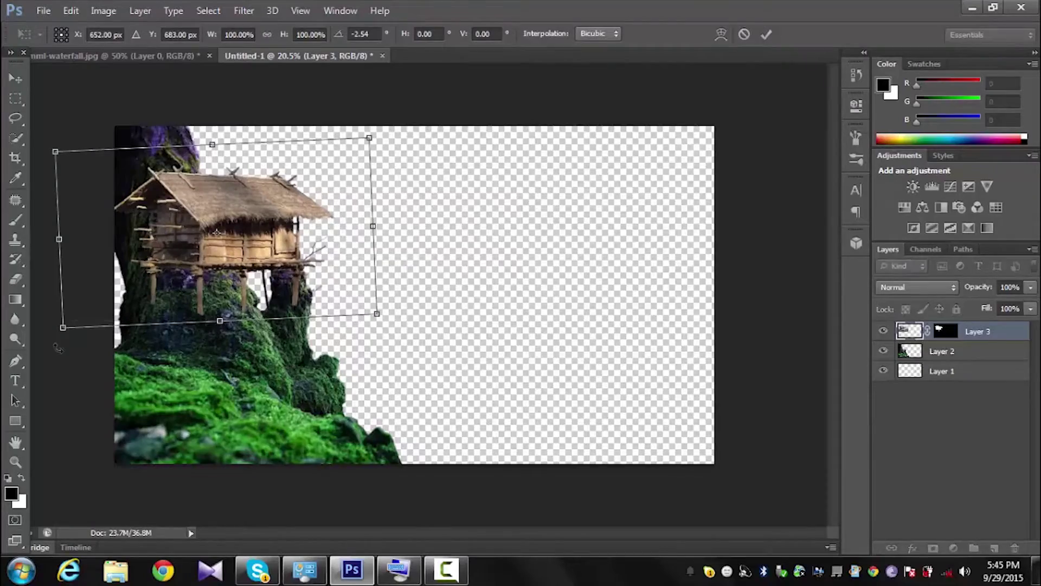
{"action": "key", "text": "Return"}
{"action": "left_click_drag", "start_coordinate": [255, 210], "coordinate": [287, 210]}
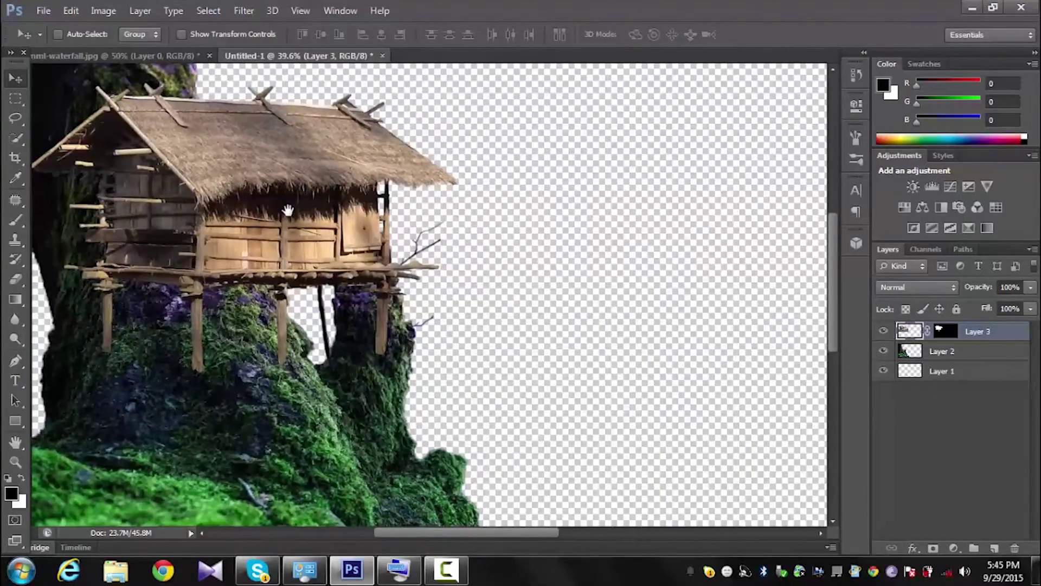
{"action": "left_click_drag", "start_coordinate": [288, 209], "coordinate": [281, 211]}
{"action": "left_click_drag", "start_coordinate": [211, 221], "coordinate": [216, 224]}
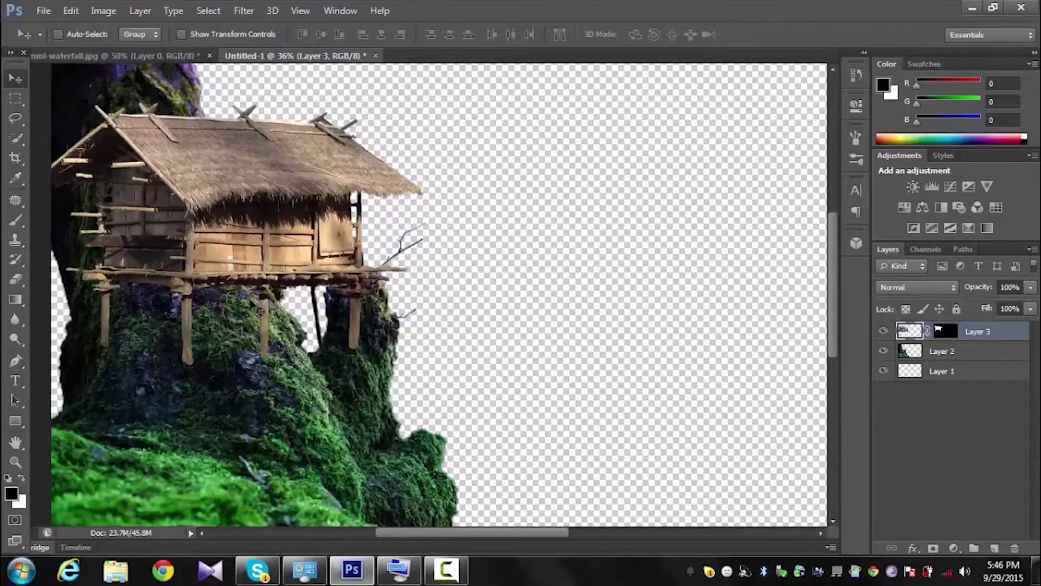
Step: Apply the layer mask to the cottage layer
{"action": "right_click", "coordinate": [924, 333]}
{"action": "left_click", "coordinate": [921, 382]}
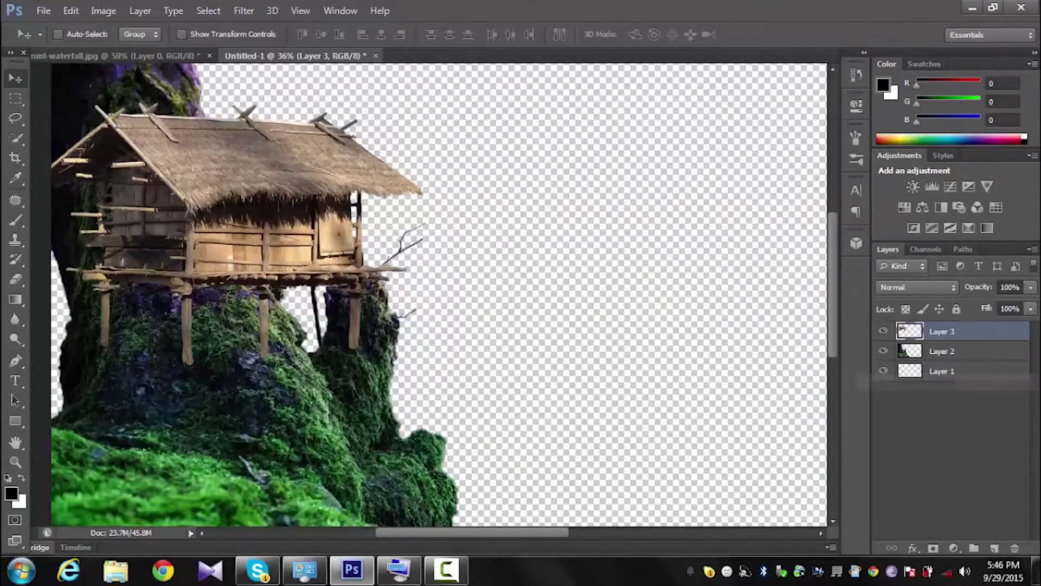
{"action": "scroll", "coordinate": [86, 301], "scroll_direction": "up", "scroll_amount": 4}
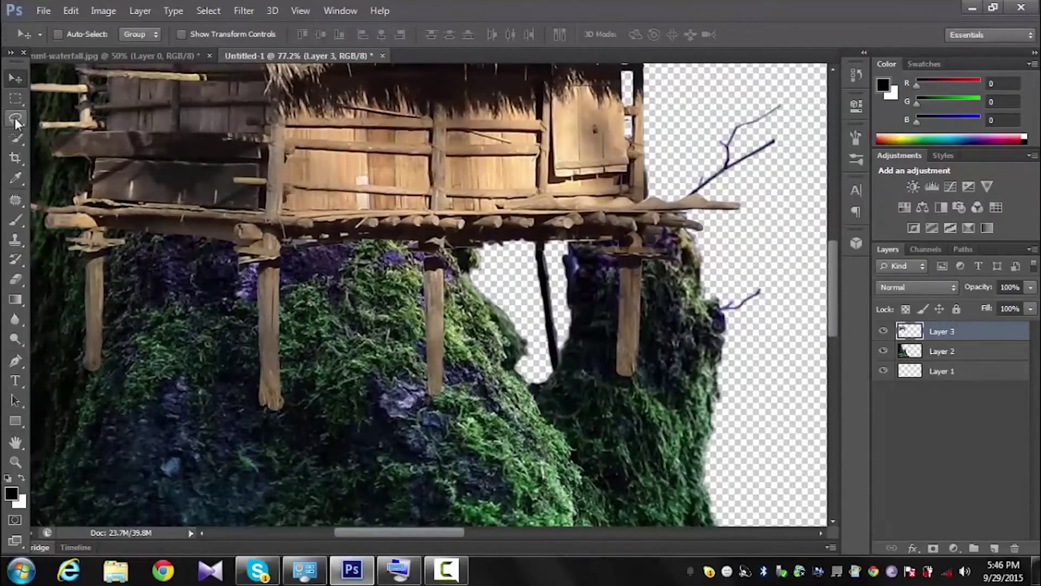
Step: Copy the left front post onto its own layer and move it down to extend the stilt
{"action": "left_click", "coordinate": [16, 121]}
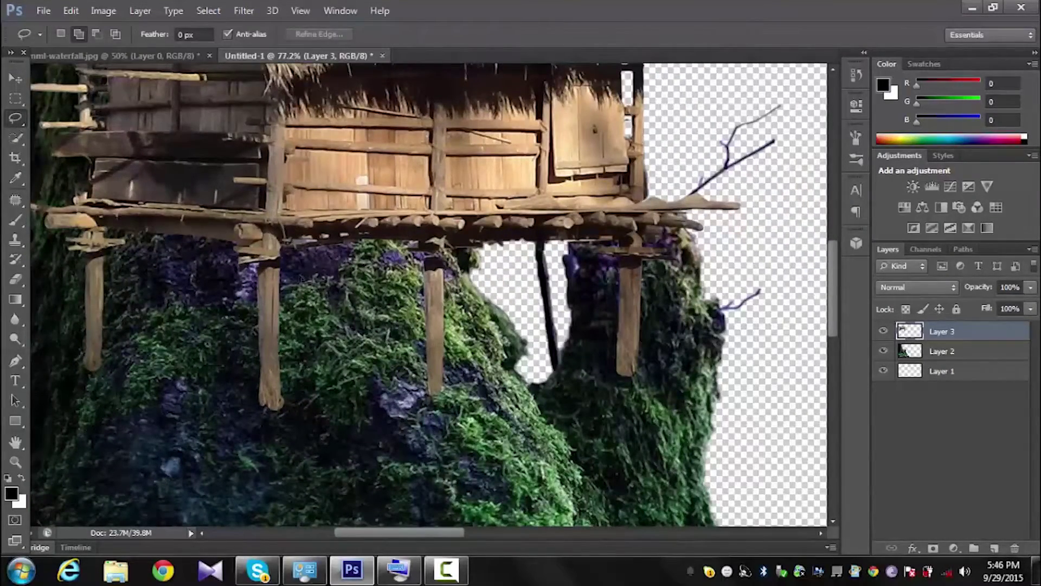
{"action": "left_click_drag", "start_coordinate": [241, 282], "coordinate": [304, 280]}
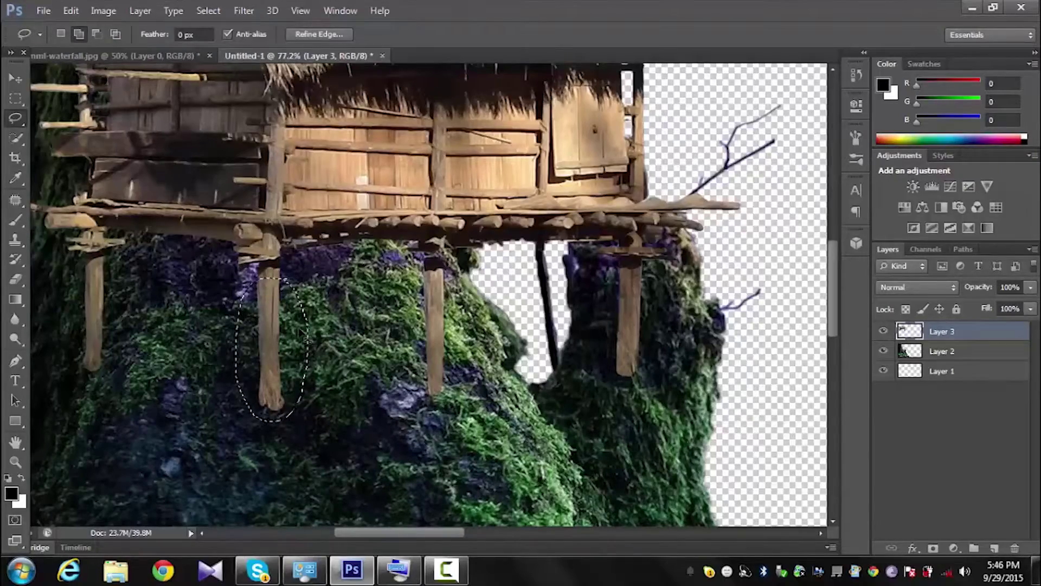
{"action": "key", "text": "ctrl+j"}
{"action": "left_click", "coordinate": [15, 78]}
{"action": "left_click_drag", "start_coordinate": [282, 304], "coordinate": [285, 414]}
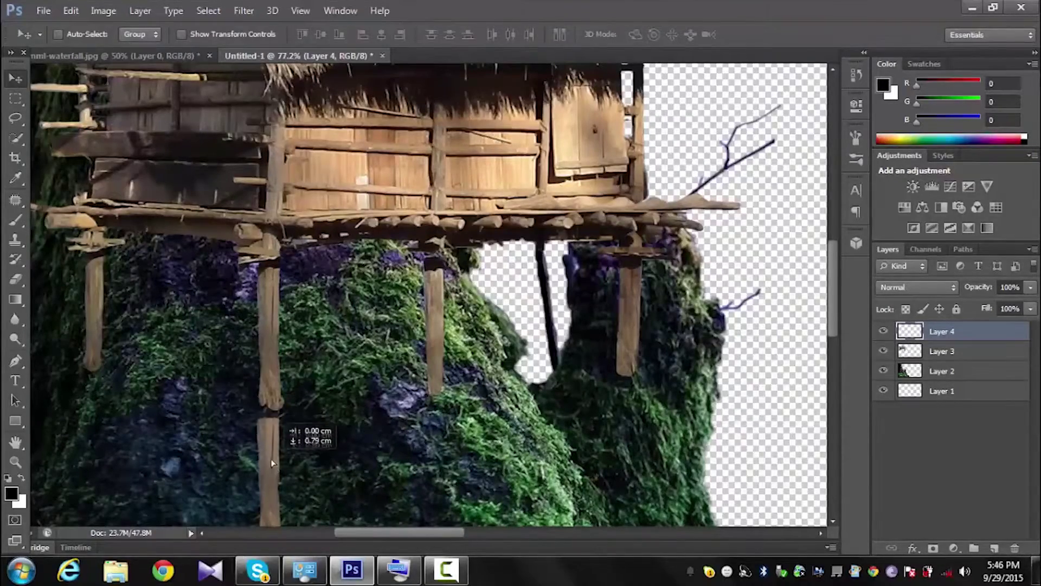
{"action": "left_click_drag", "start_coordinate": [333, 385], "coordinate": [369, 252]}
{"action": "scroll", "coordinate": [308, 302], "scroll_direction": "down", "scroll_amount": 2}
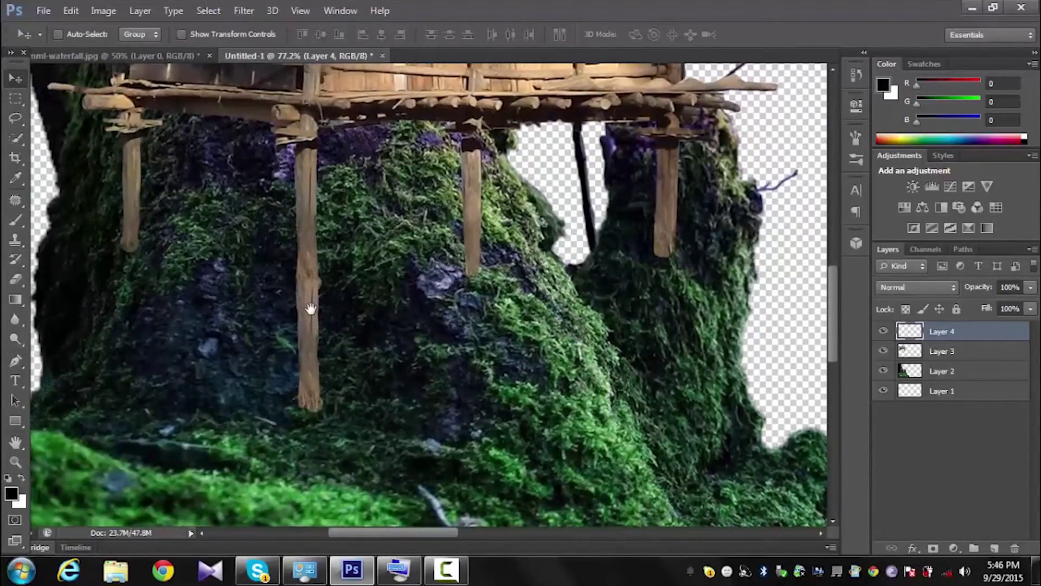
{"action": "scroll", "coordinate": [307, 325], "scroll_direction": "down", "scroll_amount": 2}
{"action": "scroll", "coordinate": [315, 358], "scroll_direction": "down", "scroll_amount": 2}
{"action": "scroll", "coordinate": [322, 363], "scroll_direction": "down", "scroll_amount": 2}
{"action": "scroll", "coordinate": [322, 363], "scroll_direction": "down", "scroll_amount": 2}
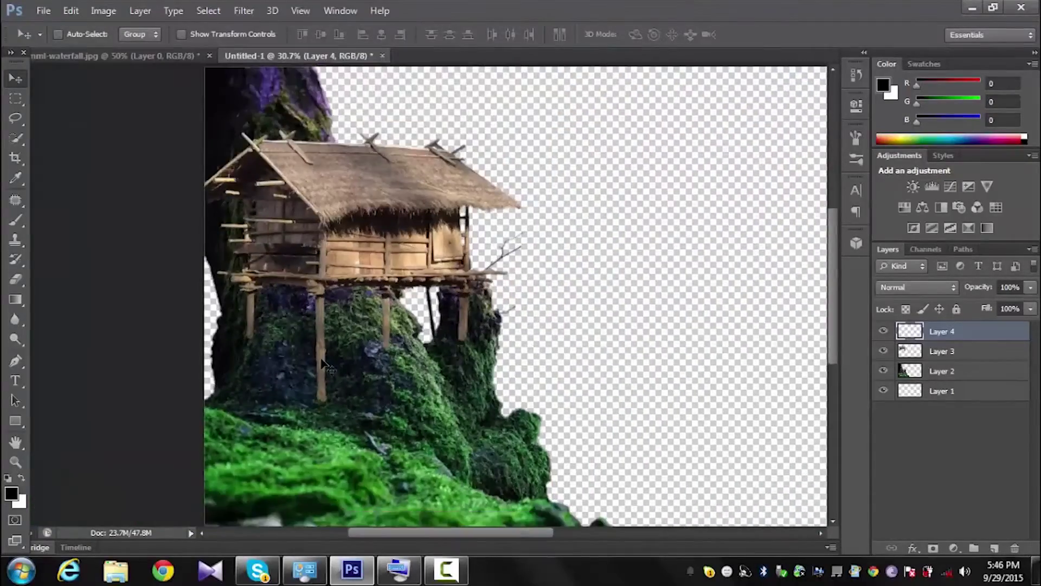
{"action": "scroll", "coordinate": [326, 363], "scroll_direction": "up", "scroll_amount": 3}
{"action": "scroll", "coordinate": [347, 379], "scroll_direction": "up", "scroll_amount": 3}
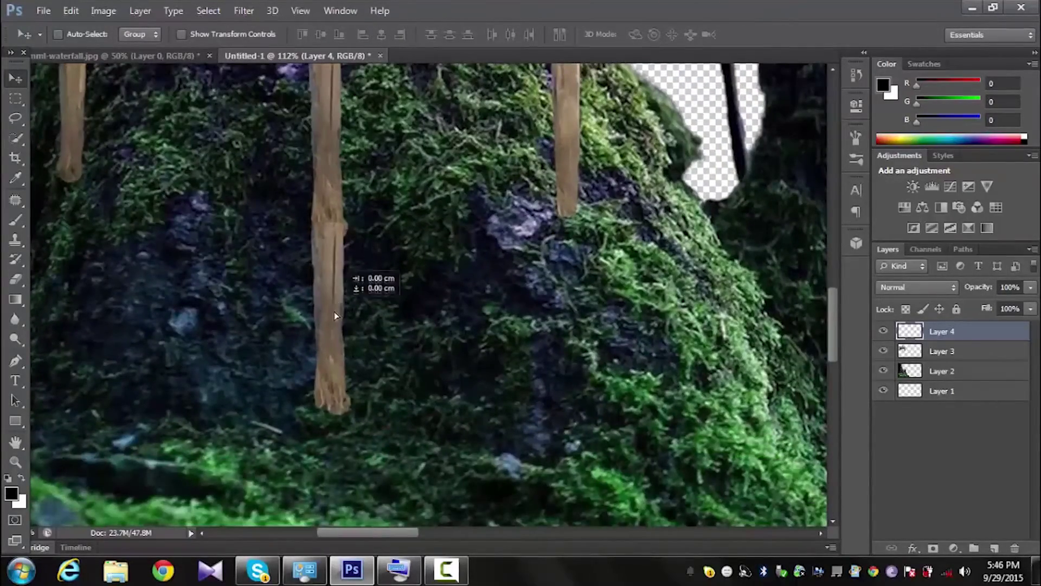
Step: Duplicate the post piece lower, flip it vertically, and merge it into the post layer
{"action": "mouse_move", "coordinate": [335, 312]}
{"action": "left_mouse_down"}
{"action": "mouse_move", "coordinate": [336, 401]}
{"action": "mouse_move", "coordinate": [328, 387]}
{"action": "left_mouse_up"}
{"action": "key", "text": "ctrl+t"}
{"action": "right_click", "coordinate": [349, 373]}
{"action": "left_click", "coordinate": [375, 357]}
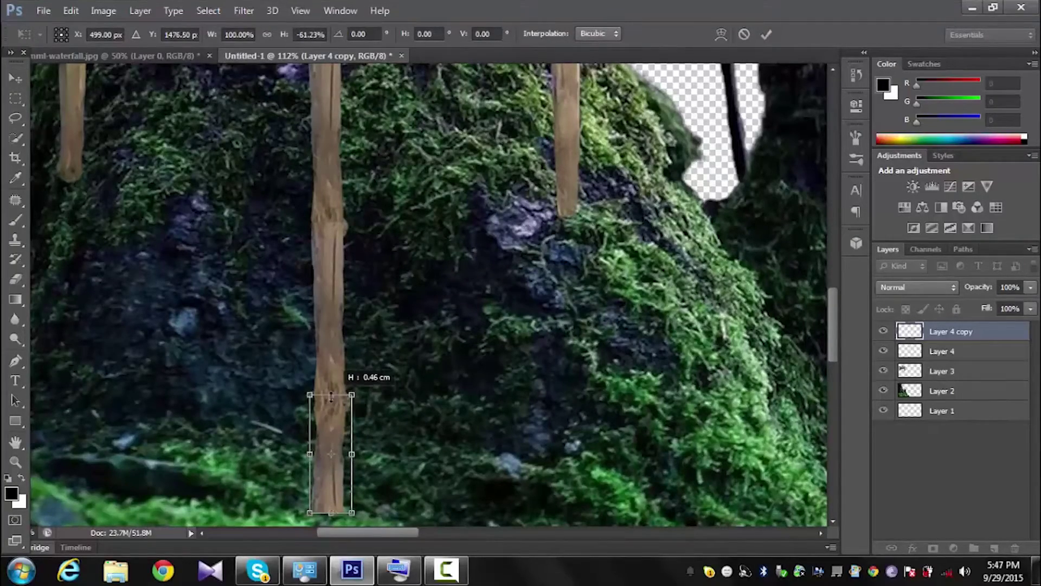
{"action": "key", "text": "Return"}
{"action": "scroll", "coordinate": [328, 387], "scroll_direction": "down", "scroll_amount": 5}
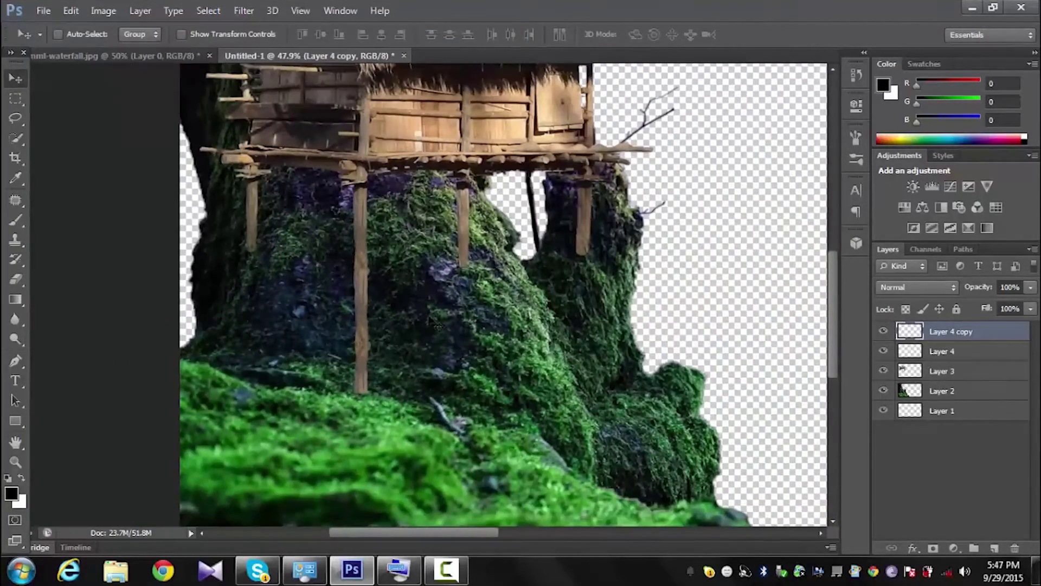
{"action": "key", "text": "ctrl+e"}
{"action": "scroll", "coordinate": [361, 293], "scroll_direction": "up", "scroll_amount": 3}
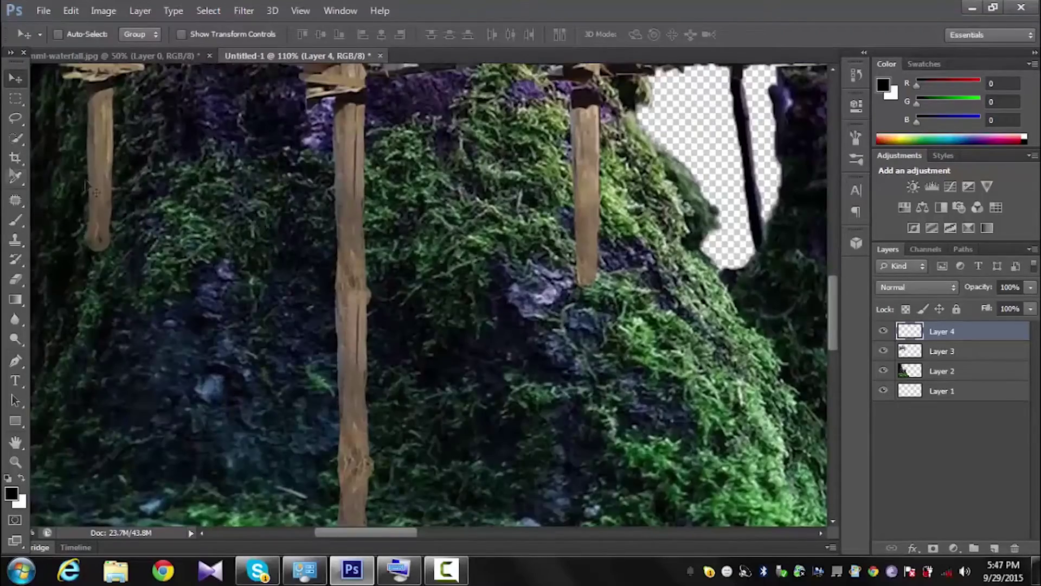
Step: Merge the post layer into the cottage and patch away the knot on the stilt post
{"action": "key", "text": "shift+j"}
{"action": "scroll", "coordinate": [388, 307], "scroll_direction": "up", "scroll_amount": 3}
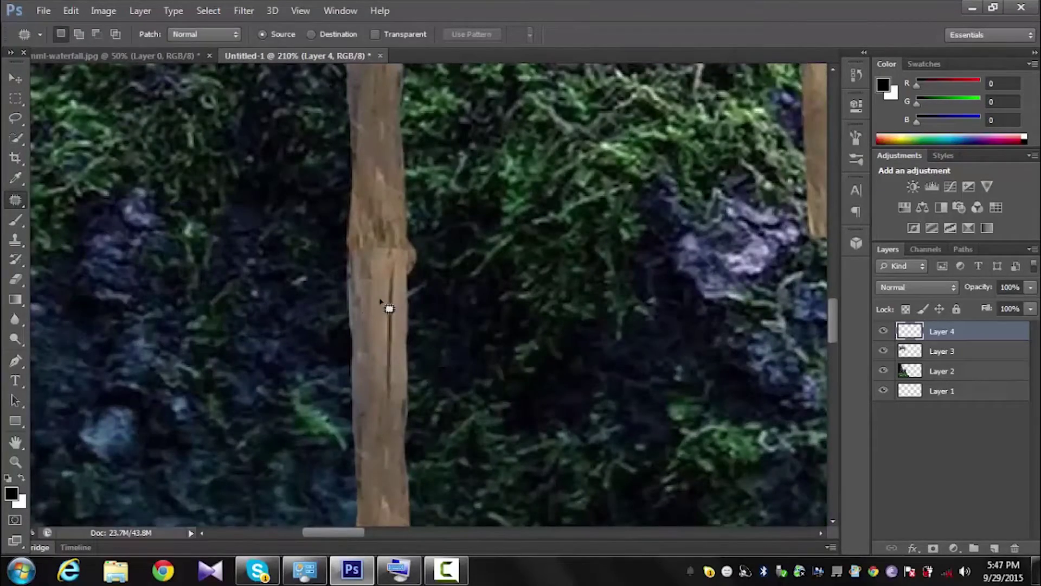
{"action": "key", "text": "ctrl+e"}
{"action": "scroll", "coordinate": [389, 307], "scroll_direction": "up", "scroll_amount": 2}
{"action": "left_click_drag", "start_coordinate": [432, 261], "coordinate": [431, 182]}
{"action": "key", "text": "ctrl+d"}
{"action": "left_click_drag", "start_coordinate": [398, 388], "coordinate": [398, 223]}
{"action": "scroll", "coordinate": [412, 221], "scroll_direction": "down", "scroll_amount": 2}
{"action": "scroll", "coordinate": [423, 282], "scroll_direction": "down", "scroll_amount": 2}
{"action": "scroll", "coordinate": [416, 380], "scroll_direction": "down", "scroll_amount": 2}
{"action": "scroll", "coordinate": [413, 418], "scroll_direction": "down", "scroll_amount": 2}
{"action": "scroll", "coordinate": [412, 418], "scroll_direction": "up", "scroll_amount": 1}
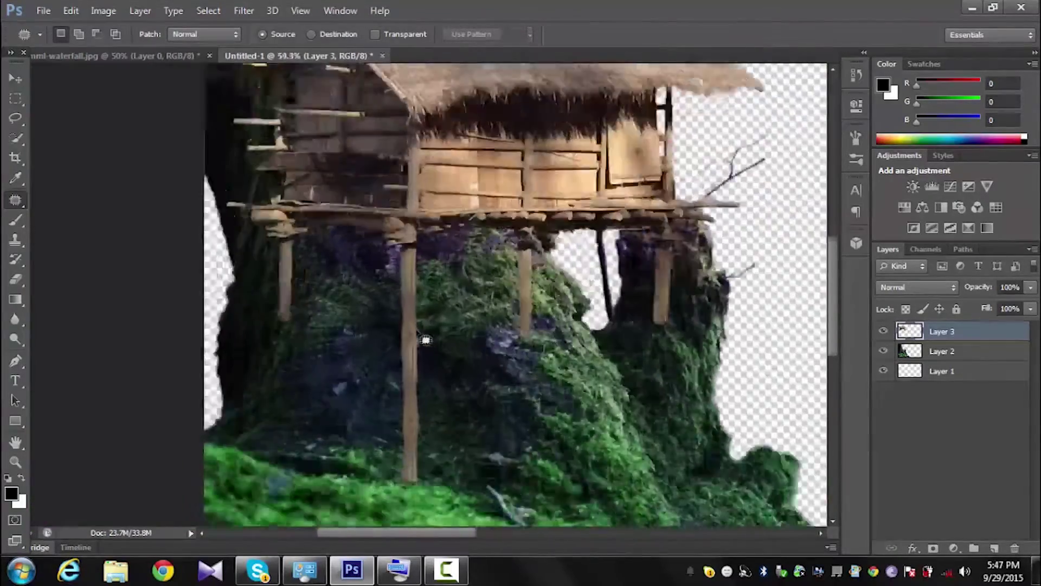
{"action": "scroll", "coordinate": [469, 361], "scroll_direction": "up", "scroll_amount": 2}
{"action": "scroll", "coordinate": [450, 326], "scroll_direction": "down", "scroll_amount": 2}
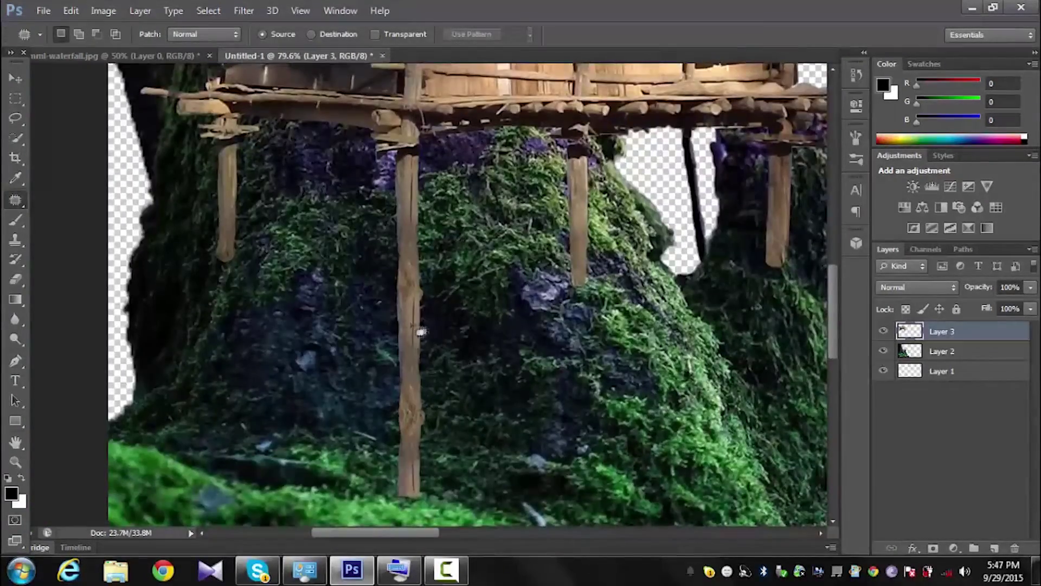
Step: Copy the front stilt onto a new layer and drag the copy down to extend it
{"action": "left_click", "coordinate": [15, 98]}
{"action": "left_click_drag", "start_coordinate": [552, 165], "coordinate": [608, 297]}
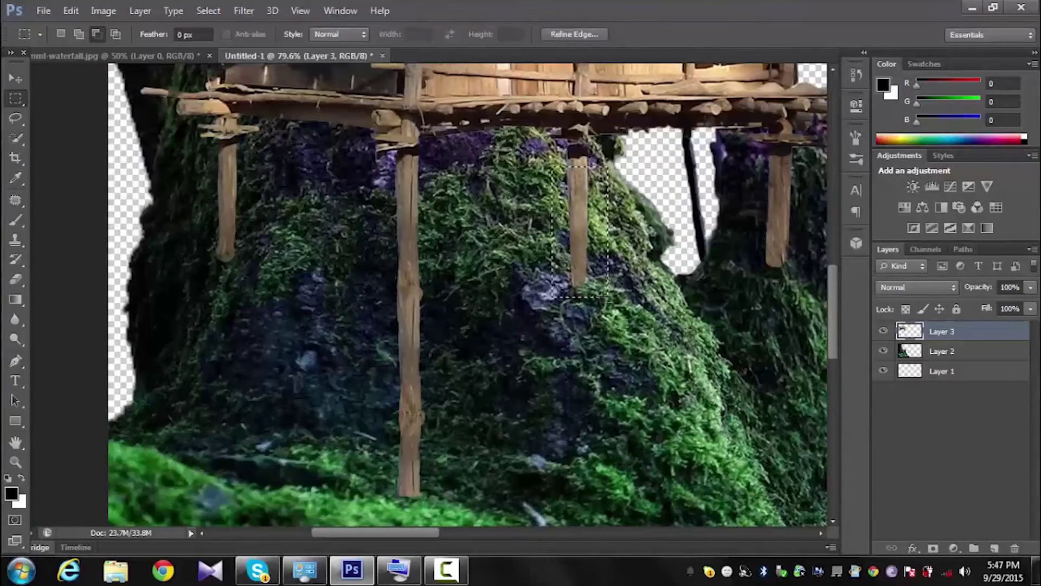
{"action": "key", "text": "ctrl+j"}
{"action": "key", "text": "v"}
{"action": "left_click_drag", "start_coordinate": [591, 225], "coordinate": [594, 339]}
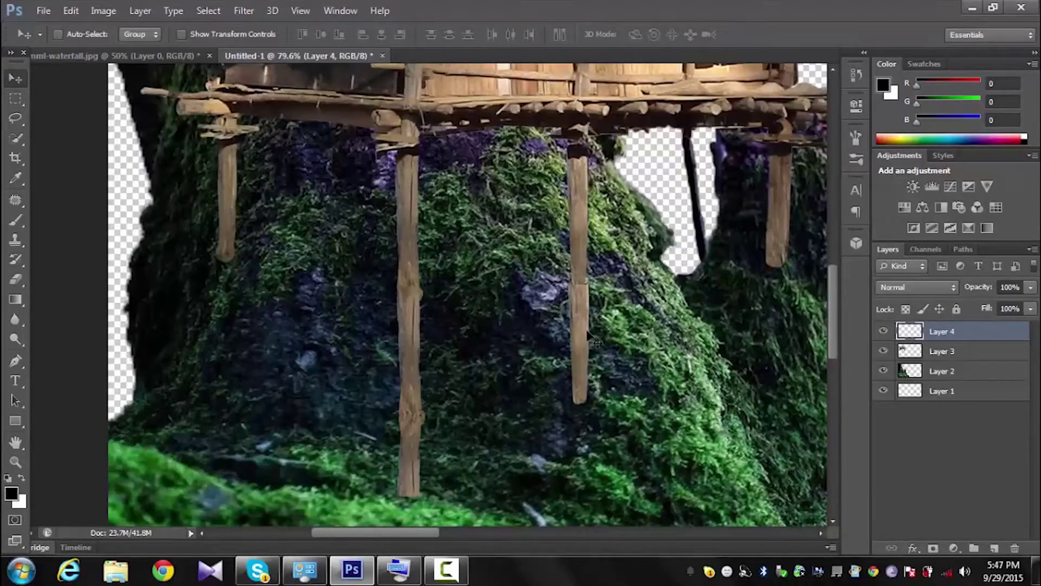
Step: Flip the stilt copy vertically and warp it to sit on the mossy rock
{"action": "key", "text": "ctrl+t"}
{"action": "right_click", "coordinate": [580, 340]}
{"action": "left_click", "coordinate": [615, 332]}
{"action": "right_click", "coordinate": [581, 315]}
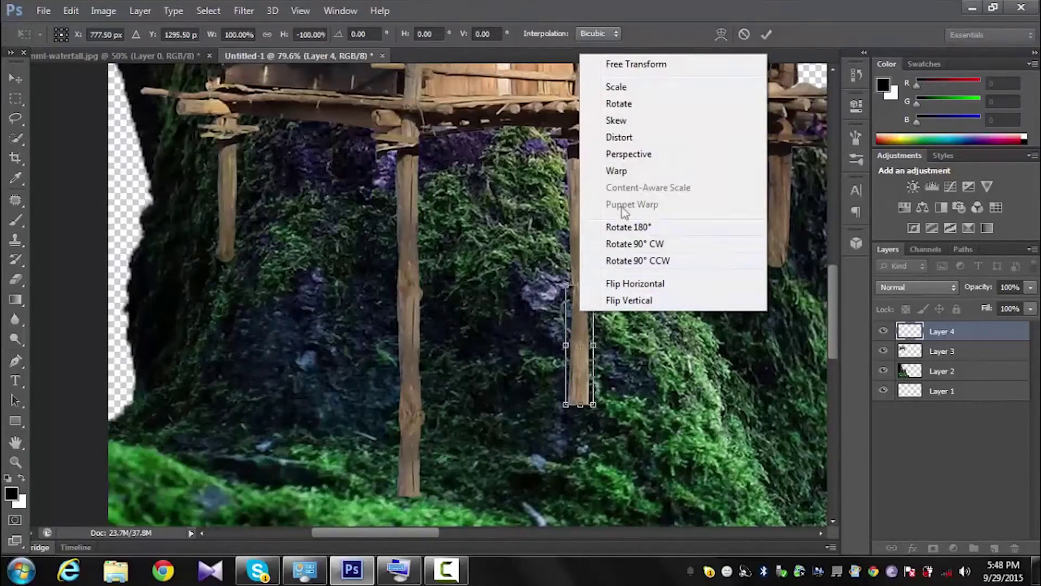
{"action": "left_click", "coordinate": [624, 168]}
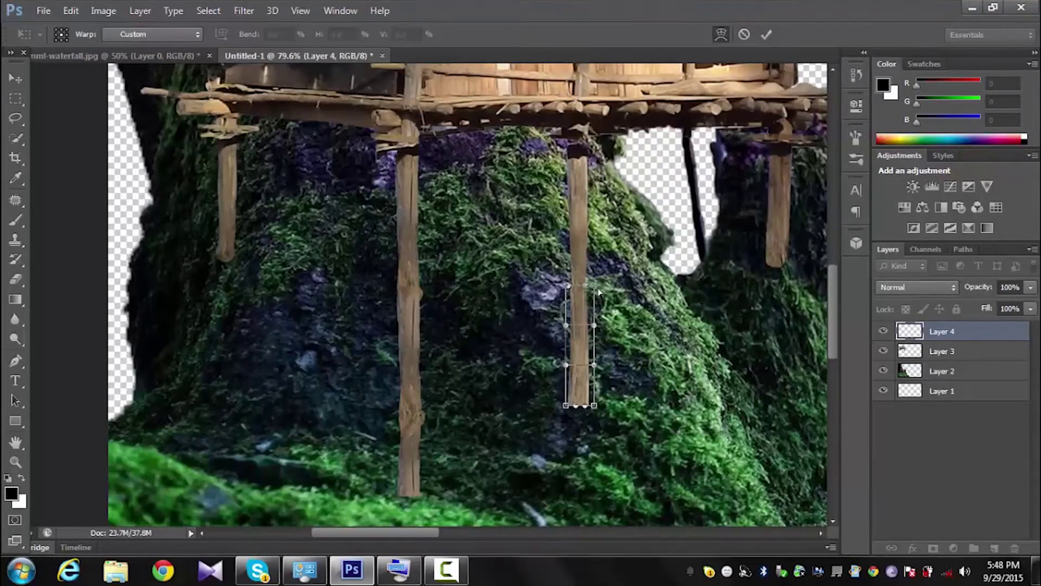
{"action": "scroll", "coordinate": [581, 291], "scroll_direction": "up", "scroll_amount": 3}
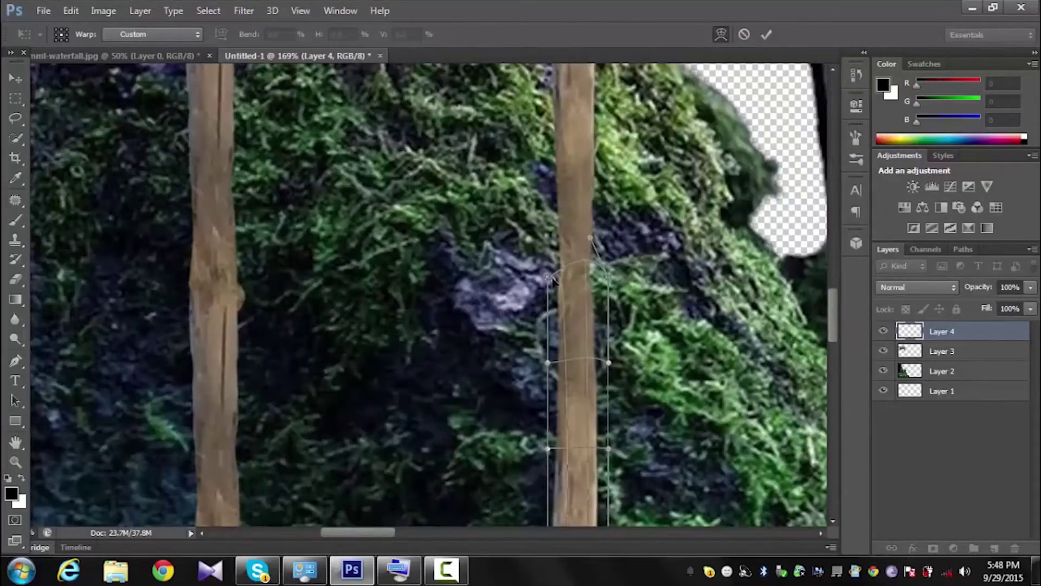
{"action": "key", "text": "Return"}
Step: Try lasso selections around and below the post's bottom end, then deselect
{"action": "scroll", "coordinate": [580, 325], "scroll_direction": "down", "scroll_amount": 4}
{"action": "scroll", "coordinate": [602, 426], "scroll_direction": "up", "scroll_amount": 3}
{"action": "scroll", "coordinate": [591, 412], "scroll_direction": "up", "scroll_amount": 2}
{"action": "key", "text": "l"}
{"action": "scroll", "coordinate": [566, 385], "scroll_direction": "up", "scroll_amount": 1}
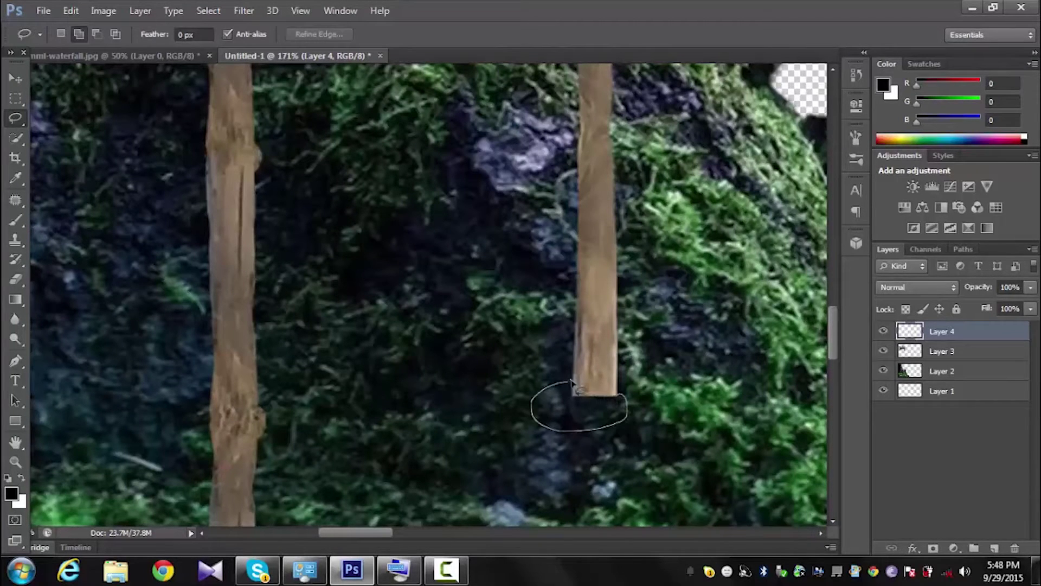
{"action": "left_click_drag", "start_coordinate": [571, 383], "coordinate": [573, 387]}
{"action": "key", "text": "ctrl+d"}
{"action": "scroll", "coordinate": [619, 393], "scroll_direction": "up", "scroll_amount": 2}
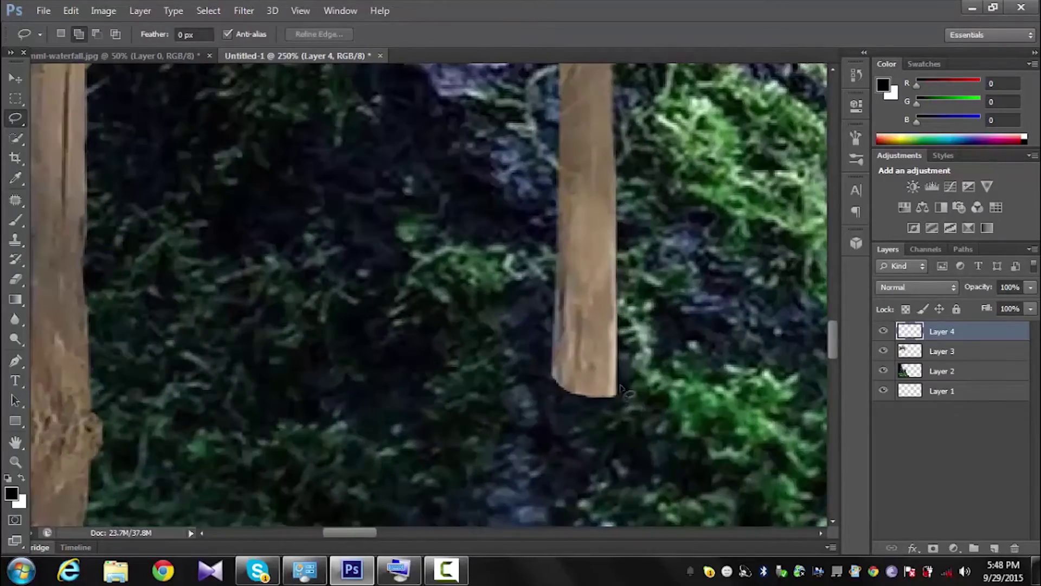
{"action": "left_click_drag", "start_coordinate": [638, 399], "coordinate": [634, 426]}
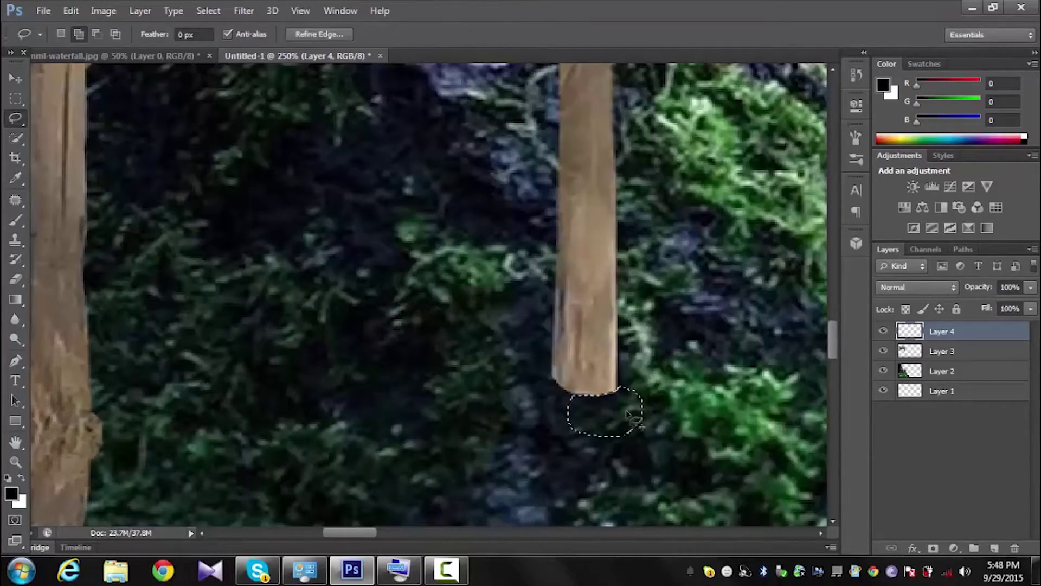
{"action": "key", "text": "ctrl+d"}
Step: Merge the post extension layer down into Layer 3
{"action": "scroll", "coordinate": [596, 428], "scroll_direction": "down", "scroll_amount": 3}
{"action": "scroll", "coordinate": [551, 453], "scroll_direction": "down", "scroll_amount": 3}
{"action": "scroll", "coordinate": [551, 453], "scroll_direction": "down", "scroll_amount": 1}
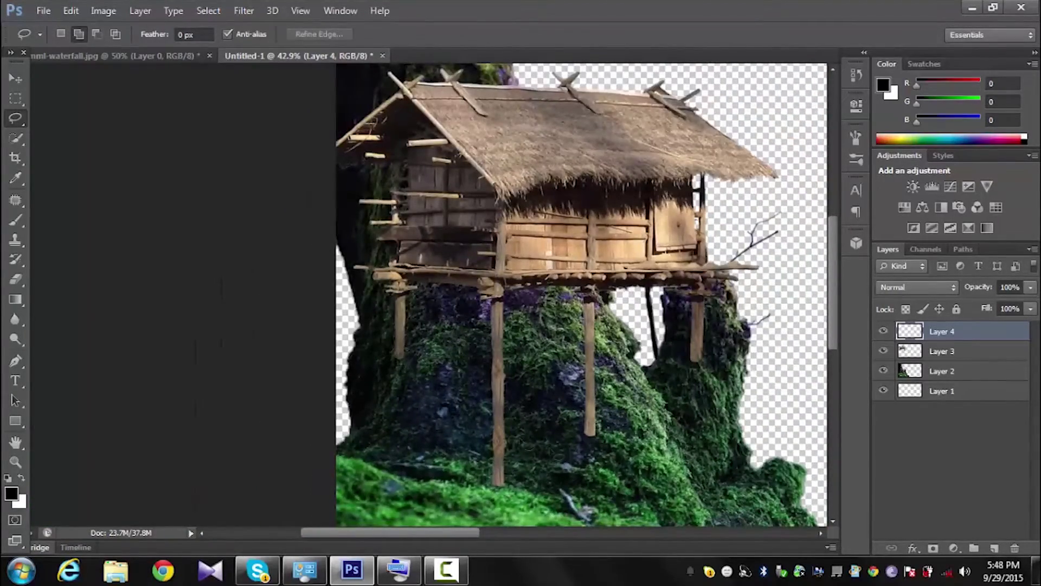
{"action": "key", "text": "ctrl+e"}
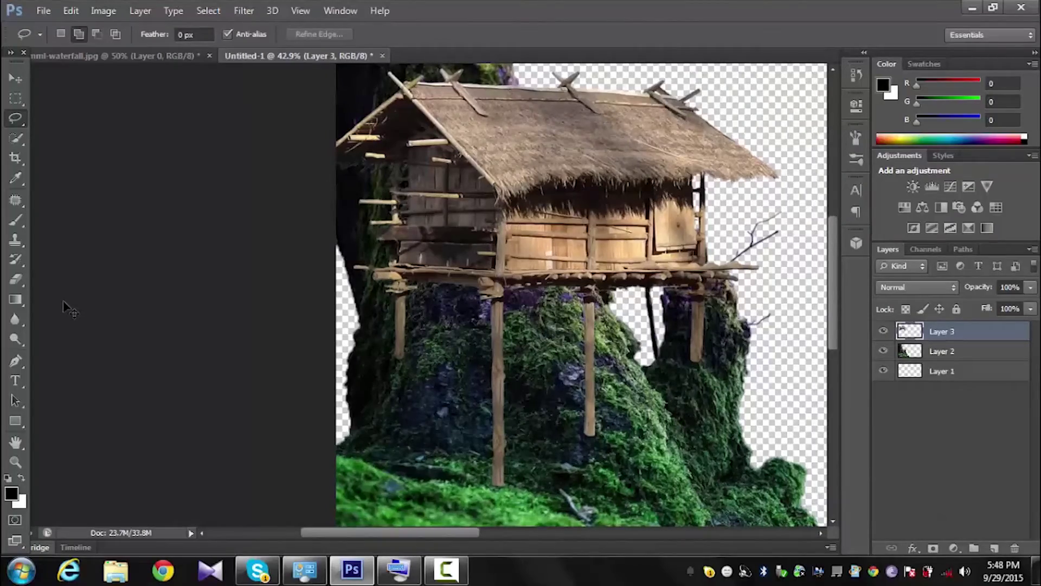
Step: Copy the short right-hand post onto a new layer and move it below the original
{"action": "scroll", "coordinate": [705, 271], "scroll_direction": "up", "scroll_amount": 2}
{"action": "scroll", "coordinate": [705, 244], "scroll_direction": "up", "scroll_amount": 1}
{"action": "scroll", "coordinate": [702, 217], "scroll_direction": "up", "scroll_amount": 1}
{"action": "left_click_drag", "start_coordinate": [657, 142], "coordinate": [654, 144]}
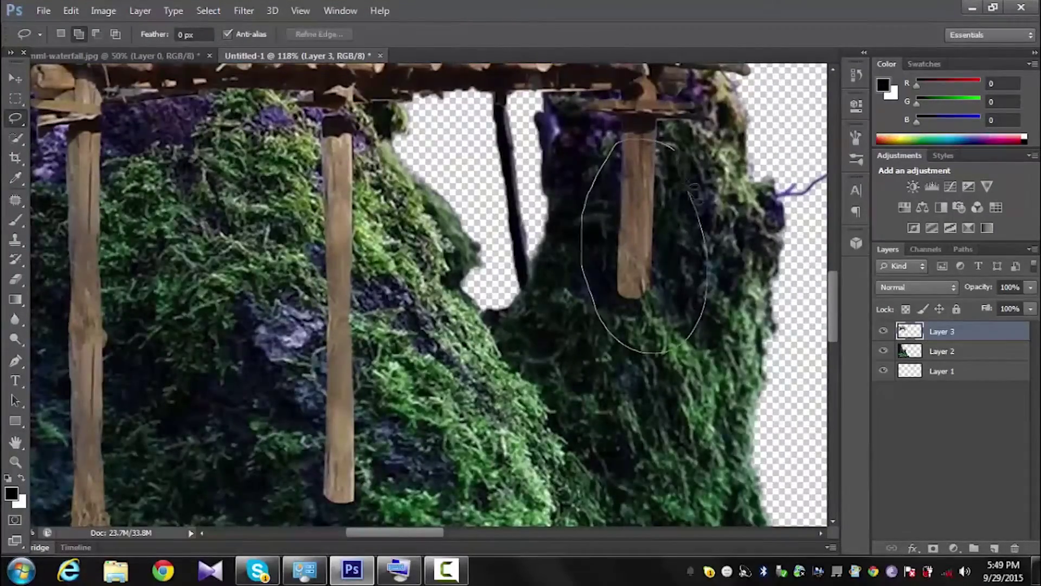
{"action": "key", "text": "ctrl+j"}
{"action": "key", "text": "v"}
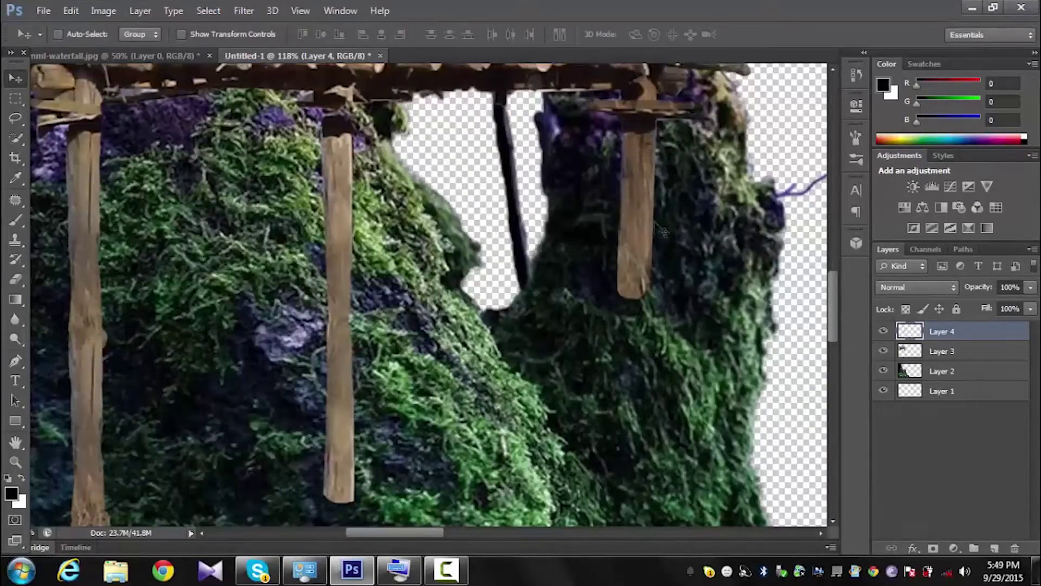
{"action": "left_click_drag", "start_coordinate": [637, 206], "coordinate": [654, 325]}
Step: Flip the copied post vertically and stretch it down toward the moss
{"action": "scroll", "coordinate": [686, 386], "scroll_direction": "down", "scroll_amount": 2}
{"action": "scroll", "coordinate": [688, 387], "scroll_direction": "down", "scroll_amount": 1}
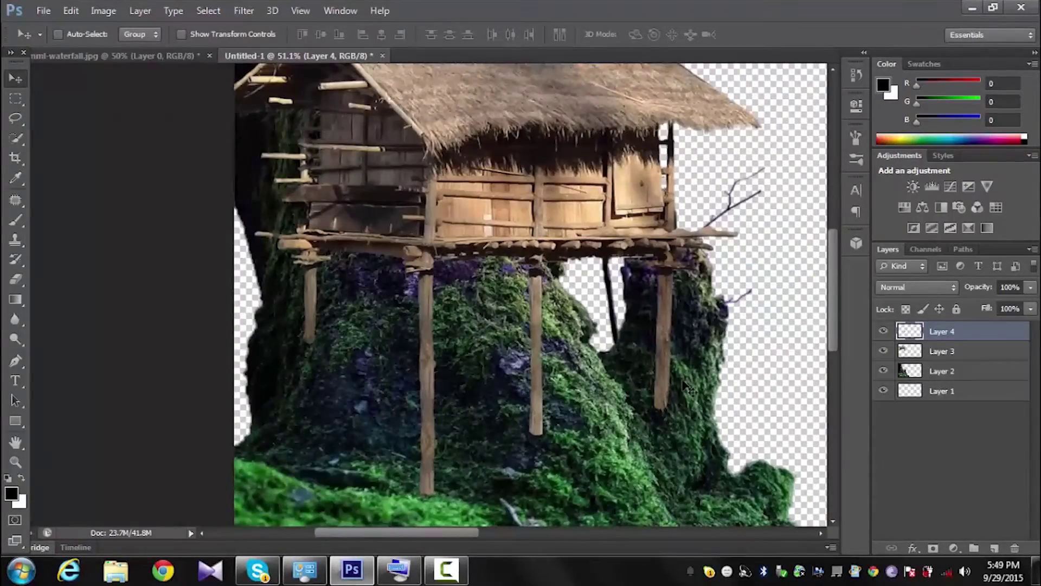
{"action": "key", "text": "ctrl+t"}
{"action": "right_click", "coordinate": [660, 374]}
{"action": "left_click", "coordinate": [684, 355]}
{"action": "left_click_drag", "start_coordinate": [663, 409], "coordinate": [664, 502]}
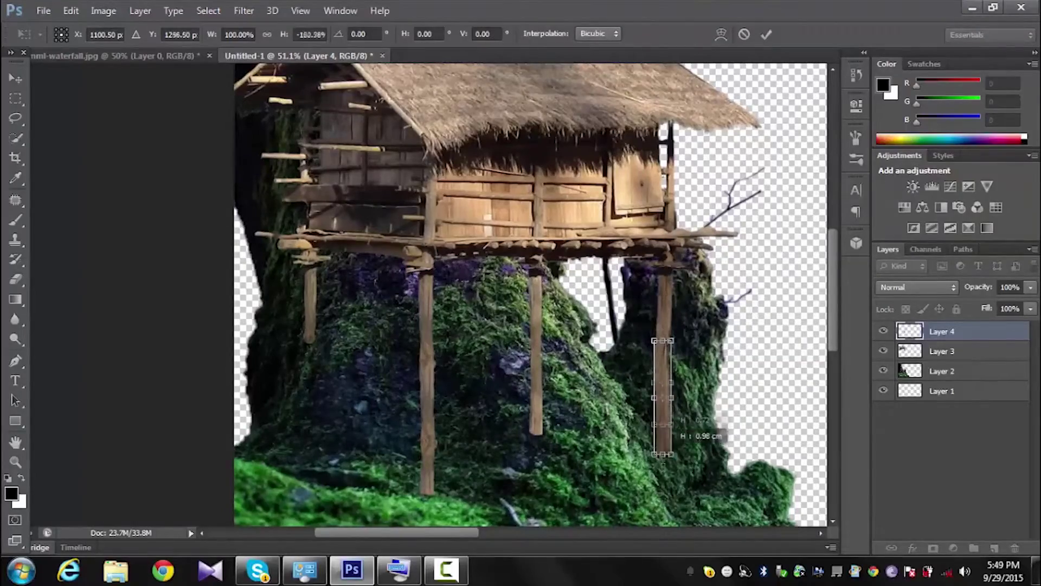
{"action": "key", "text": "Return"}
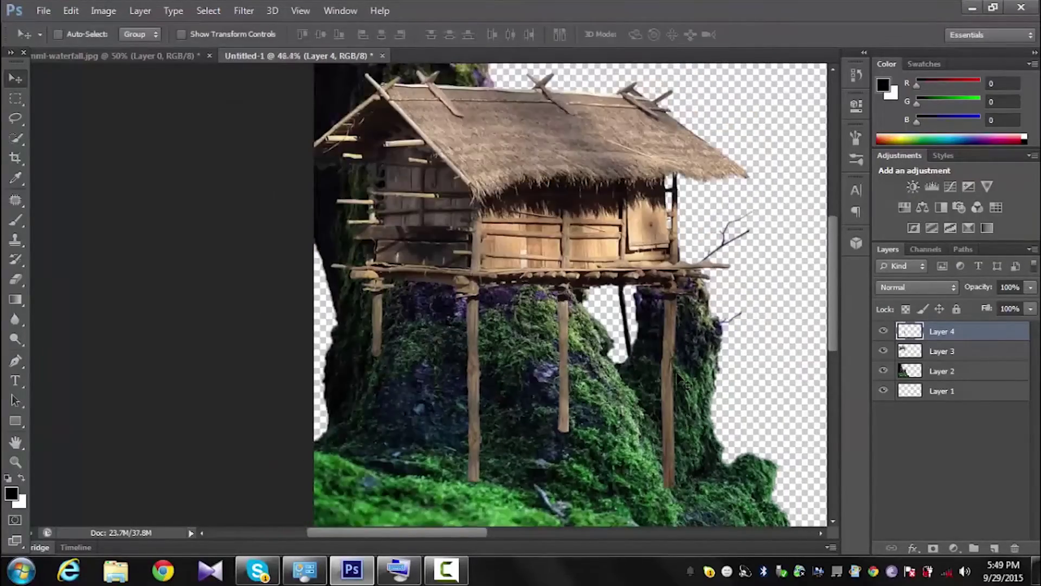
Step: Lengthen the copied post at both ends so it joins the original and reaches the moss
{"action": "scroll", "coordinate": [684, 387], "scroll_direction": "up", "scroll_amount": 2}
{"action": "scroll", "coordinate": [684, 386], "scroll_direction": "down", "scroll_amount": 2}
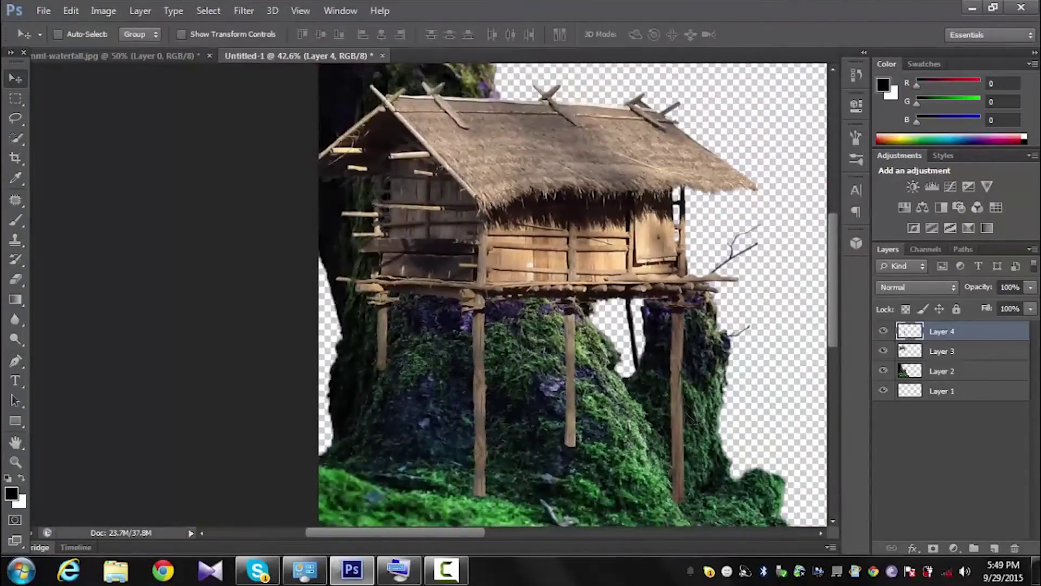
{"action": "scroll", "coordinate": [813, 337], "scroll_direction": "up", "scroll_amount": 2}
{"action": "key", "text": "ctrl+t"}
{"action": "scroll", "coordinate": [709, 434], "scroll_direction": "up", "scroll_amount": 3}
{"action": "left_click_drag", "start_coordinate": [659, 432], "coordinate": [659, 458]}
{"action": "left_click_drag", "start_coordinate": [659, 136], "coordinate": [658, 76]}
{"action": "key", "text": "Return"}
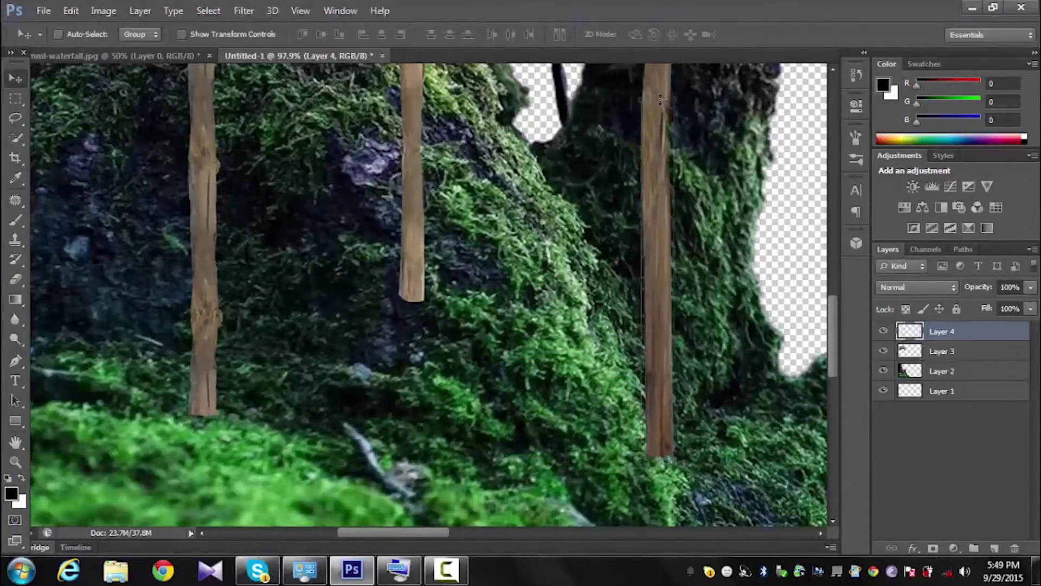
Step: Switch to the Eraser and set its size to 19
{"action": "scroll", "coordinate": [705, 236], "scroll_direction": "down", "scroll_amount": 5}
{"action": "scroll", "coordinate": [260, 396], "scroll_direction": "up", "scroll_amount": 4}
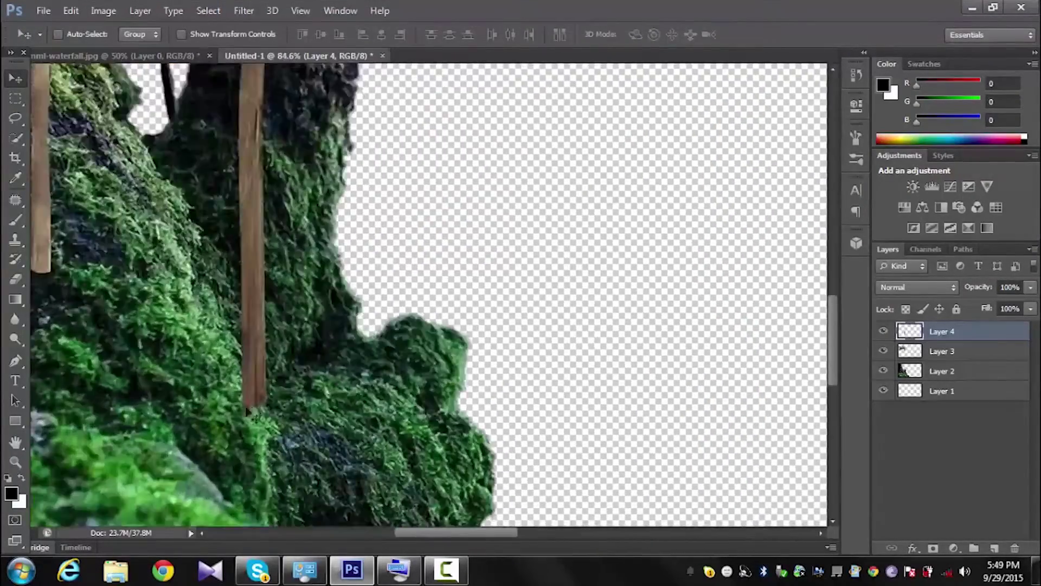
{"action": "scroll", "coordinate": [260, 396], "scroll_direction": "up", "scroll_amount": 4}
{"action": "key", "text": "e"}
{"action": "right_click", "coordinate": [208, 355]}
{"action": "left_click_drag", "start_coordinate": [230, 390], "coordinate": [229, 390]}
{"action": "key", "text": "Return"}
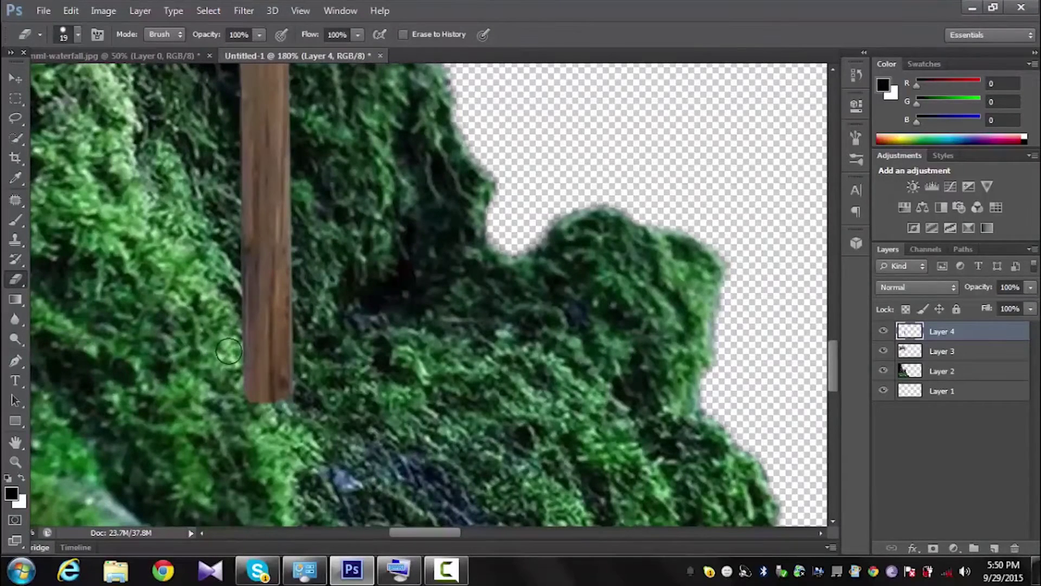
Step: Toggle the extended post's visibility and fade its fill to half, then restore 100%
{"action": "left_click", "coordinate": [883, 331]}
{"action": "left_click", "coordinate": [1031, 308]}
{"action": "left_click_drag", "start_coordinate": [1031, 324], "coordinate": [990, 340]}
{"action": "left_click", "coordinate": [241, 366]}
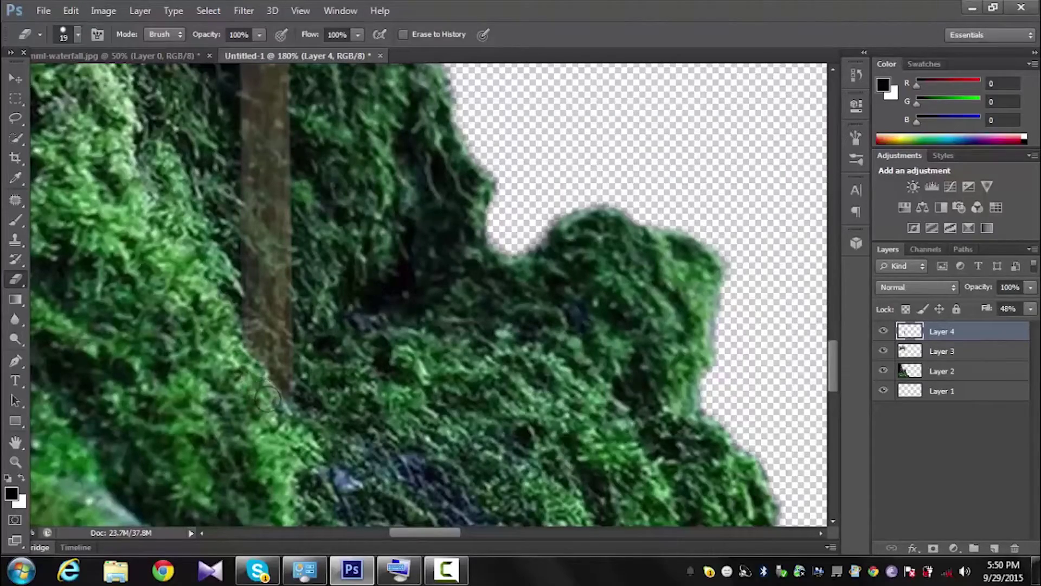
{"action": "left_click", "coordinate": [1030, 309]}
{"action": "left_click_drag", "start_coordinate": [992, 324], "coordinate": [1035, 325]}
{"action": "key", "text": "ctrl+0"}
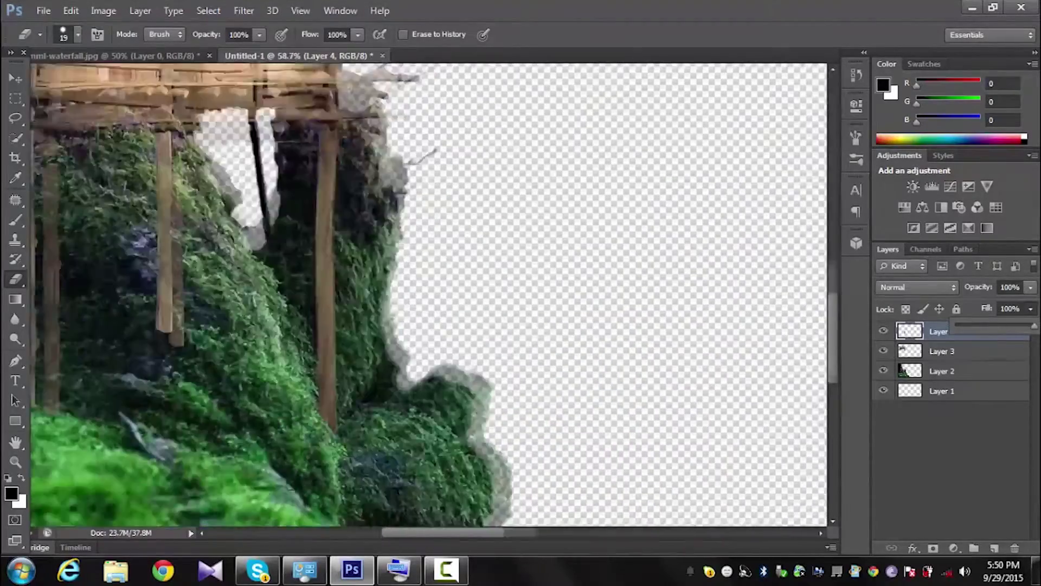
{"action": "scroll", "coordinate": [230, 390], "scroll_direction": "up", "scroll_amount": 5}
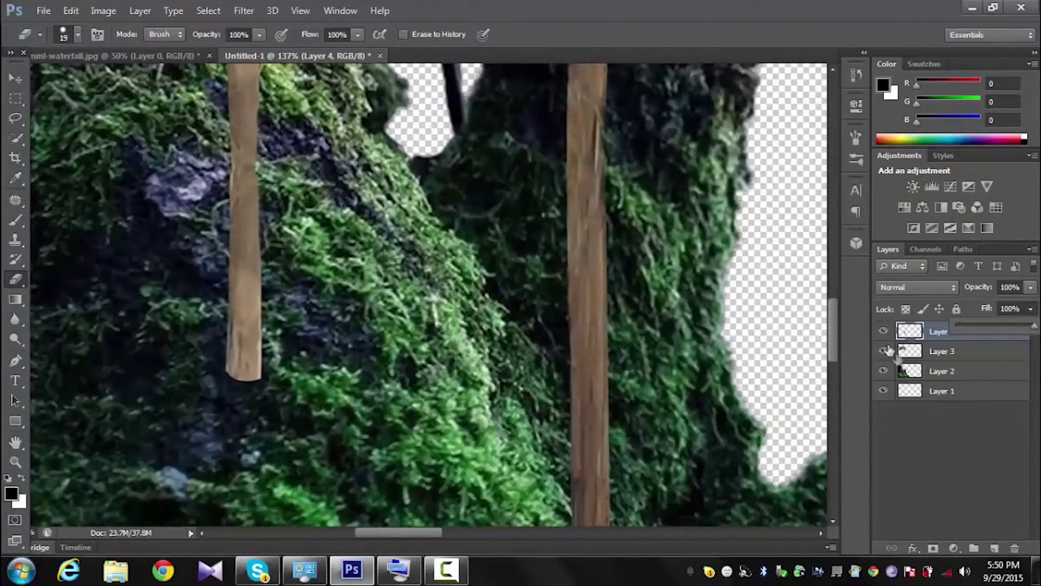
Step: Lower Layer 3's fill to see the moss behind the posts
{"action": "left_click", "coordinate": [954, 351]}
{"action": "left_click", "coordinate": [1030, 309]}
{"action": "mouse_move", "coordinate": [1034, 324]}
{"action": "left_mouse_down"}
{"action": "mouse_move", "coordinate": [951, 333]}
{"action": "mouse_move", "coordinate": [959, 337]}
{"action": "left_mouse_up"}
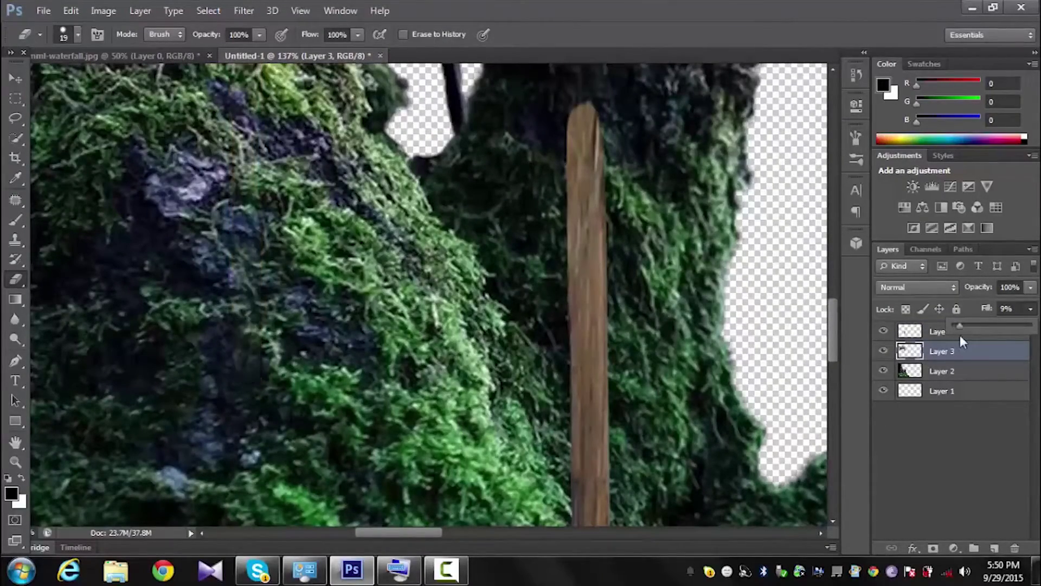
{"action": "key", "text": "Return"}
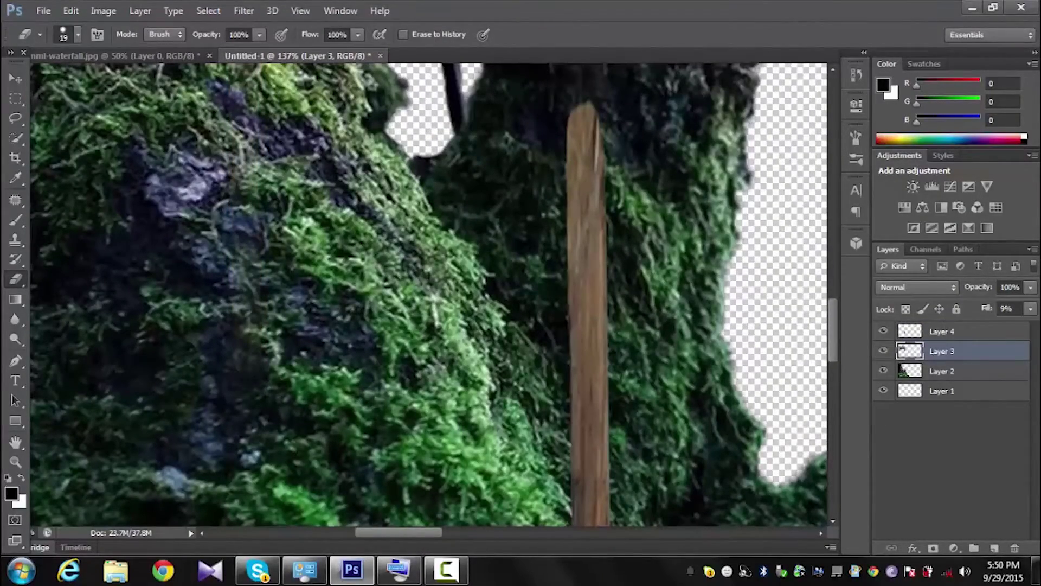
{"action": "scroll", "coordinate": [429, 293], "scroll_direction": "down", "scroll_amount": 3}
{"action": "scroll", "coordinate": [217, 260], "scroll_direction": "up", "scroll_amount": 2}
{"action": "left_click", "coordinate": [1030, 309]}
{"action": "mouse_move", "coordinate": [960, 324]}
{"action": "left_mouse_down"}
{"action": "mouse_move", "coordinate": [983, 330]}
{"action": "mouse_move", "coordinate": [972, 329]}
{"action": "left_mouse_up"}
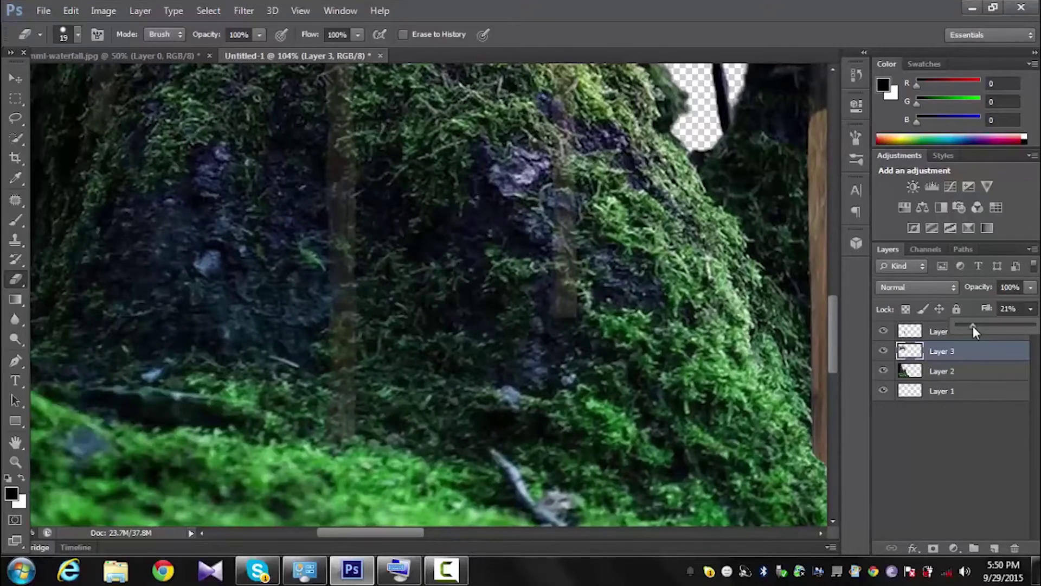
Step: Pick the 59 px eraser preset and raise Layer 3's fill to about 65%
{"action": "right_click", "coordinate": [458, 355]}
{"action": "mouse_move", "coordinate": [619, 460]}
{"action": "left_mouse_down"}
{"action": "mouse_move", "coordinate": [619, 520]}
{"action": "mouse_move", "coordinate": [619, 495]}
{"action": "left_mouse_up"}
{"action": "left_click", "coordinate": [551, 502]}
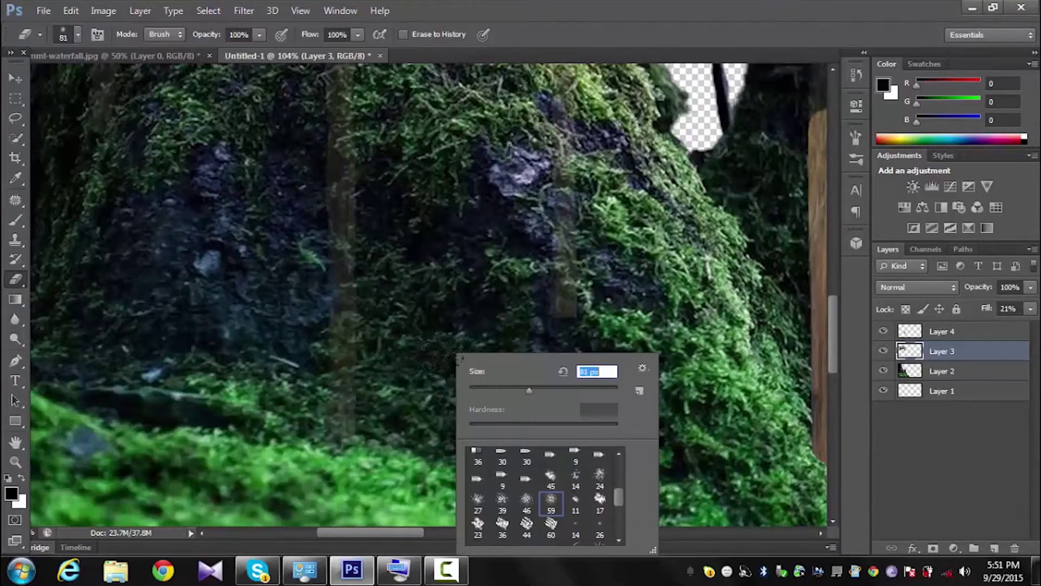
{"action": "key", "text": "Return"}
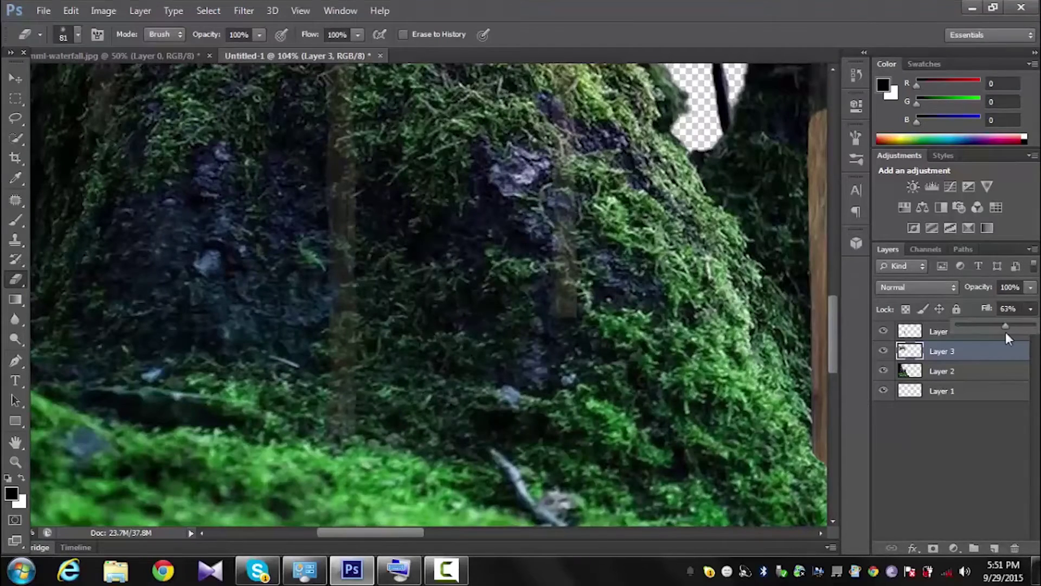
{"action": "left_click_drag", "start_coordinate": [1006, 333], "coordinate": [1008, 332]}
Step: Set the eraser to 26 px and restore Layer 3 to full fill
{"action": "left_click_drag", "start_coordinate": [163, 227], "coordinate": [424, 402]}
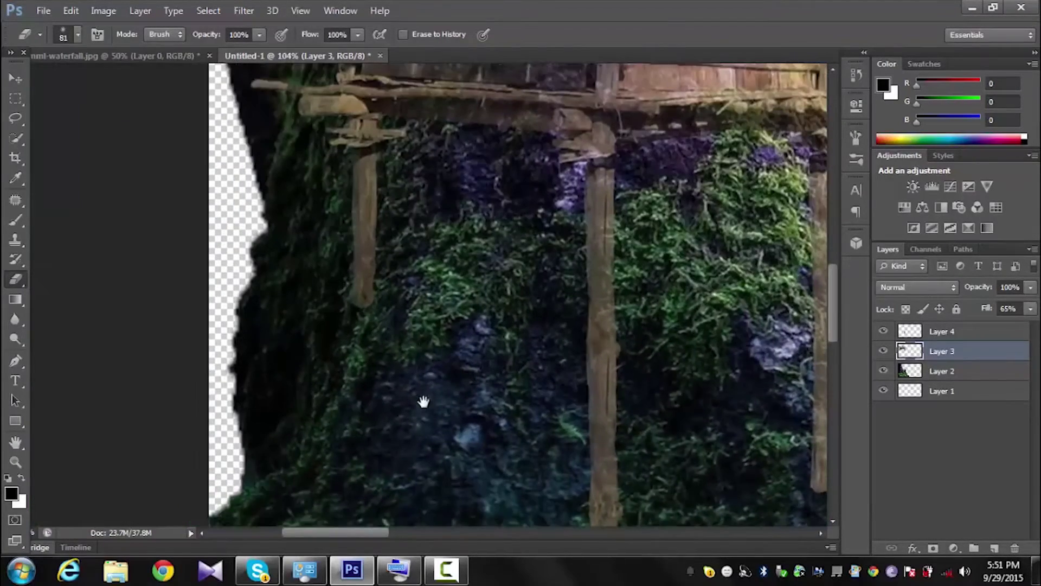
{"action": "scroll", "coordinate": [424, 401], "scroll_direction": "up", "scroll_amount": 2}
{"action": "right_click", "coordinate": [415, 363]}
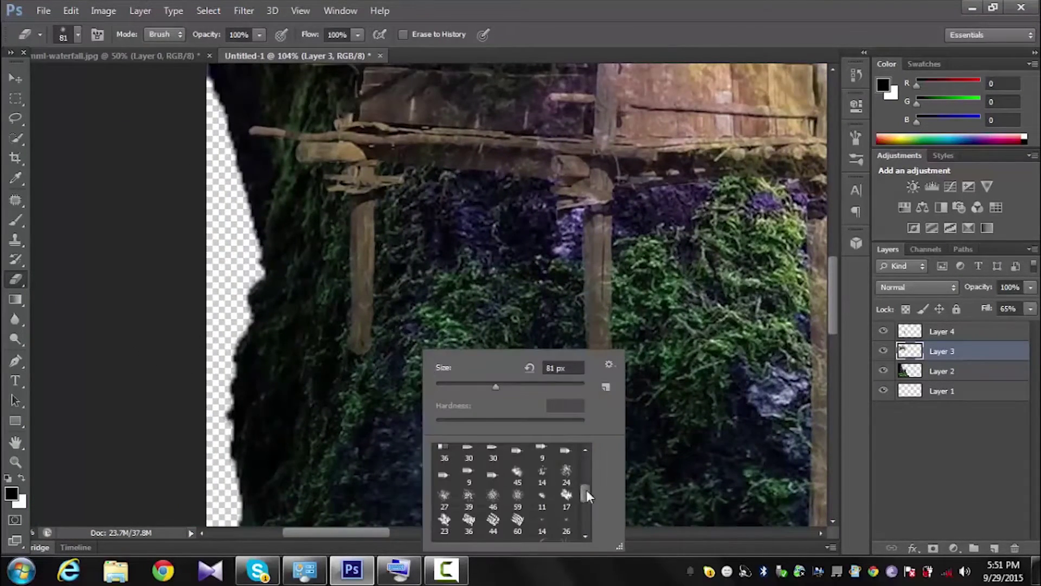
{"action": "left_click", "coordinate": [464, 333]}
{"action": "key", "text": "Return"}
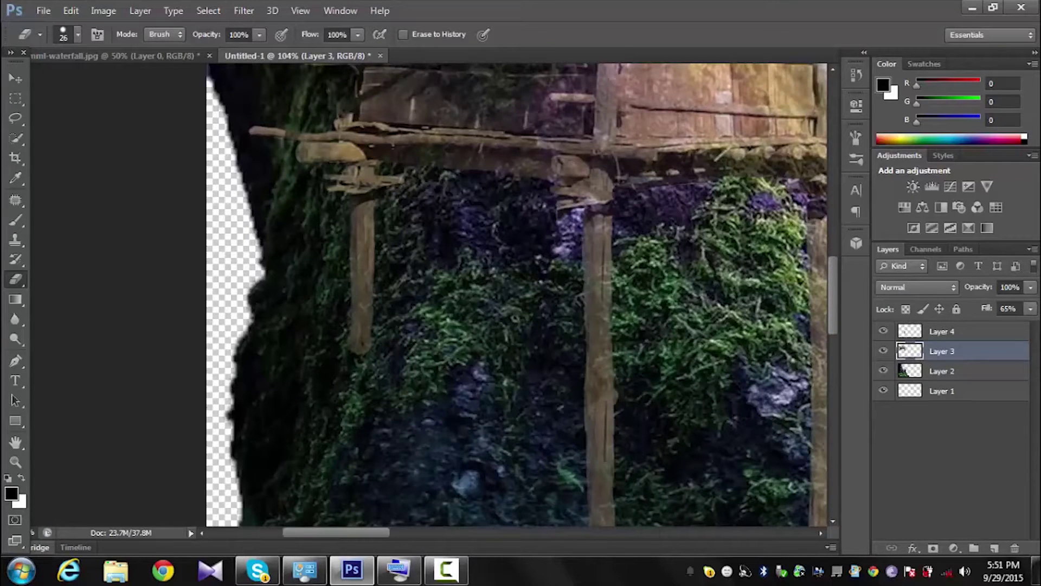
{"action": "left_click_drag", "start_coordinate": [1031, 312], "coordinate": [1034, 325]}
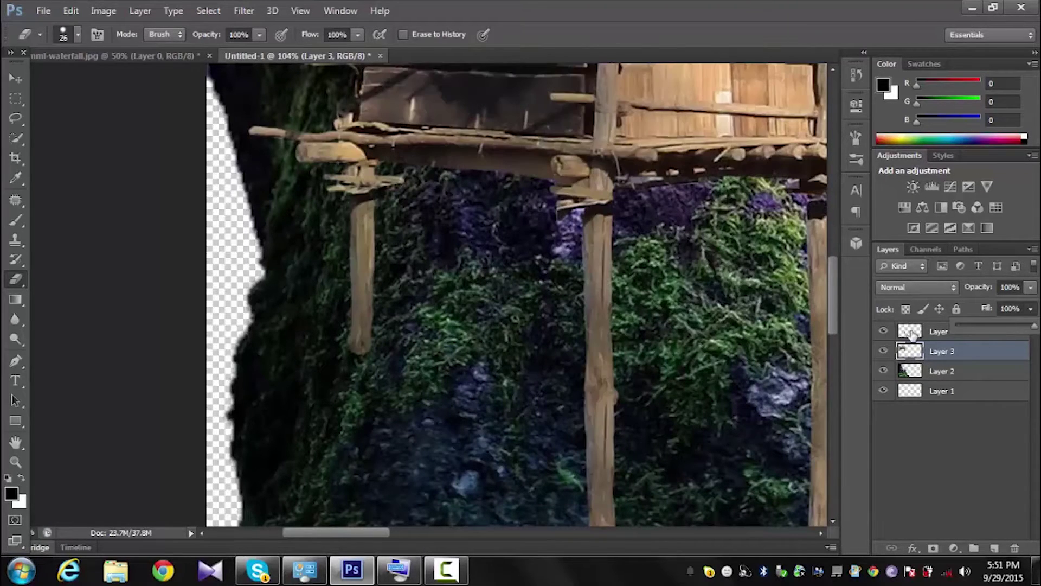
Step: Marquee the lower part of the left post and start a Free Transform on it
{"action": "left_click", "coordinate": [16, 98]}
{"action": "mouse_move", "coordinate": [319, 222]}
{"action": "left_mouse_down"}
{"action": "mouse_move", "coordinate": [344, 314]}
{"action": "mouse_move", "coordinate": [387, 374]}
{"action": "mouse_move", "coordinate": [372, 518]}
{"action": "left_mouse_up"}
{"action": "key", "text": "v"}
{"action": "key", "text": "ctrl+t"}
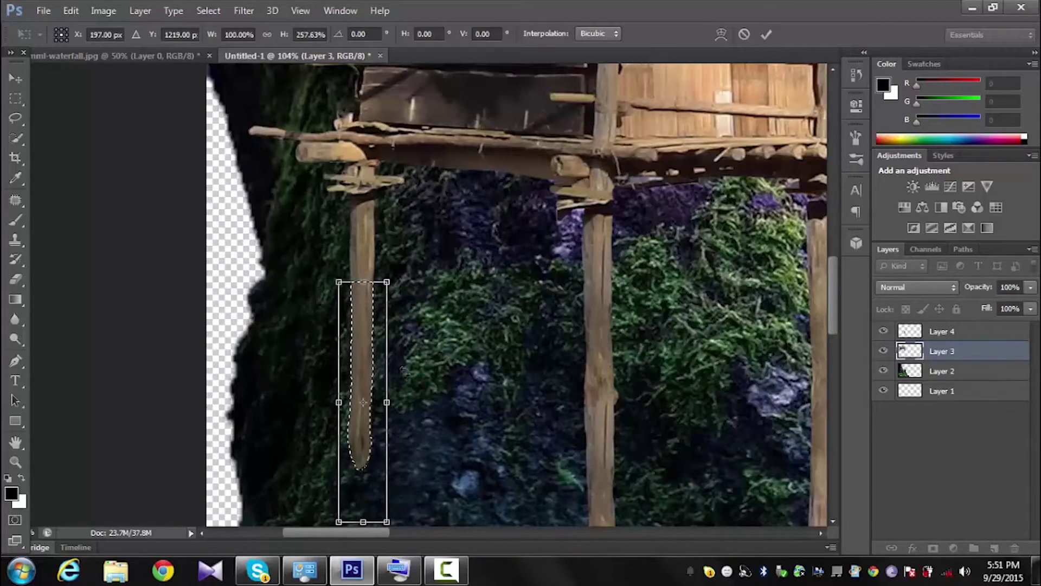
{"action": "key", "text": "Return"}
{"action": "key", "text": "ctrl+d"}
{"action": "scroll", "coordinate": [404, 372], "scroll_direction": "down", "scroll_amount": 2}
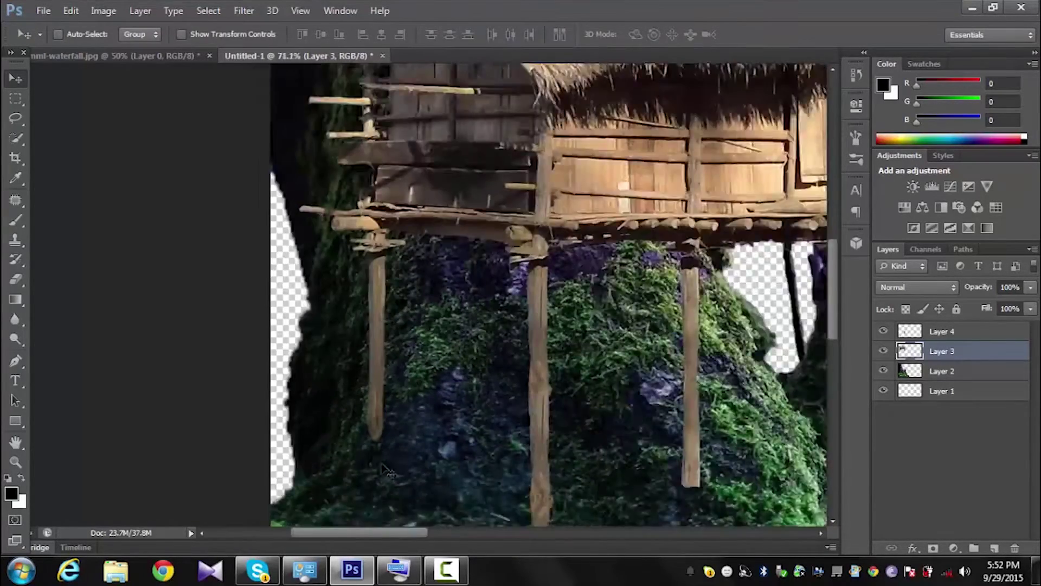
{"action": "scroll", "coordinate": [384, 467], "scroll_direction": "up", "scroll_amount": 2}
{"action": "key", "text": "e"}
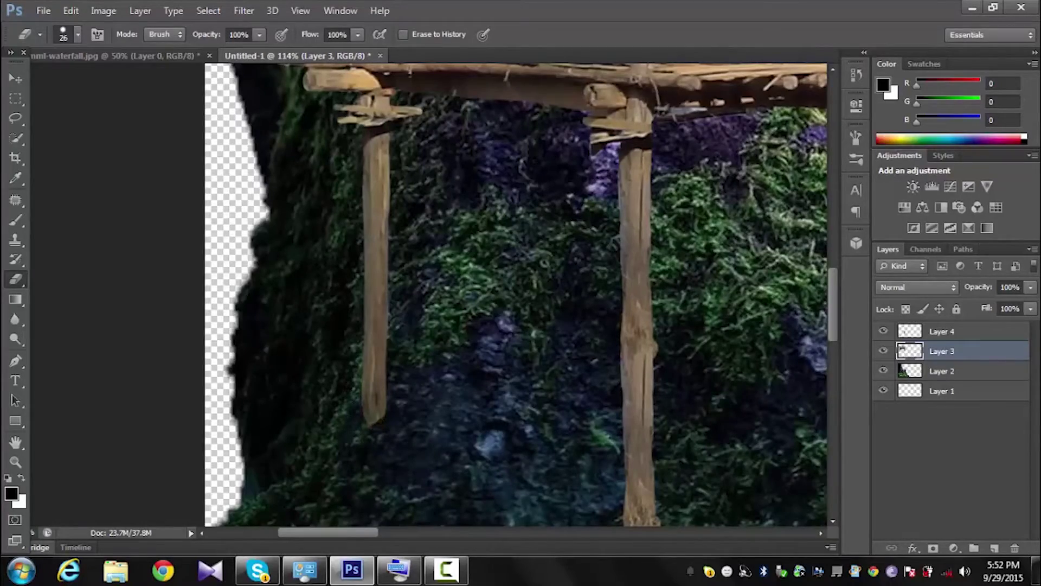
{"action": "scroll", "coordinate": [246, 401], "scroll_direction": "down", "scroll_amount": 2}
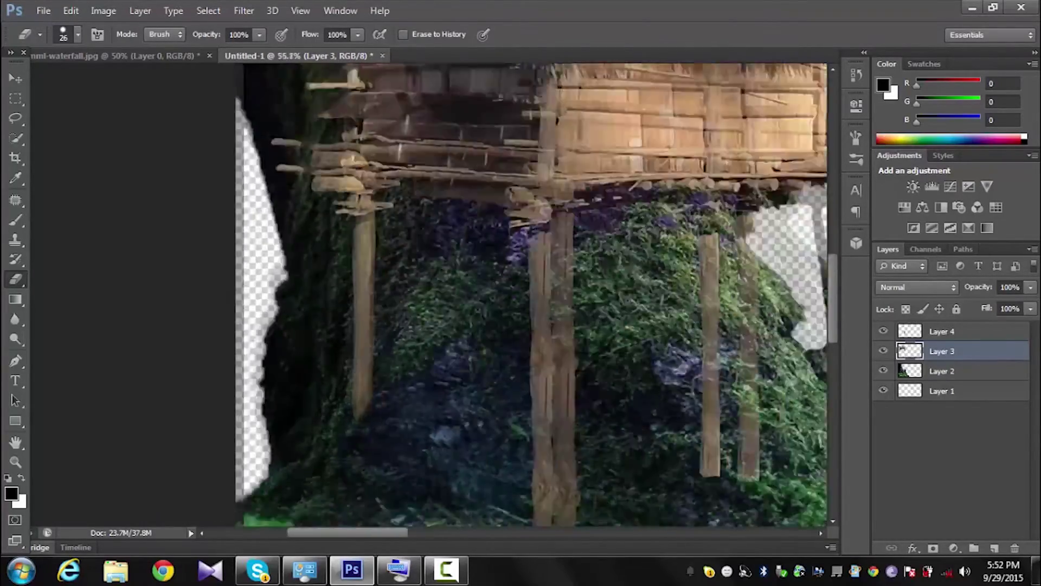
{"action": "scroll", "coordinate": [246, 401], "scroll_direction": "down", "scroll_amount": 2}
{"action": "scroll", "coordinate": [246, 401], "scroll_direction": "up", "scroll_amount": 3}
{"action": "scroll", "coordinate": [462, 462], "scroll_direction": "up", "scroll_amount": 2}
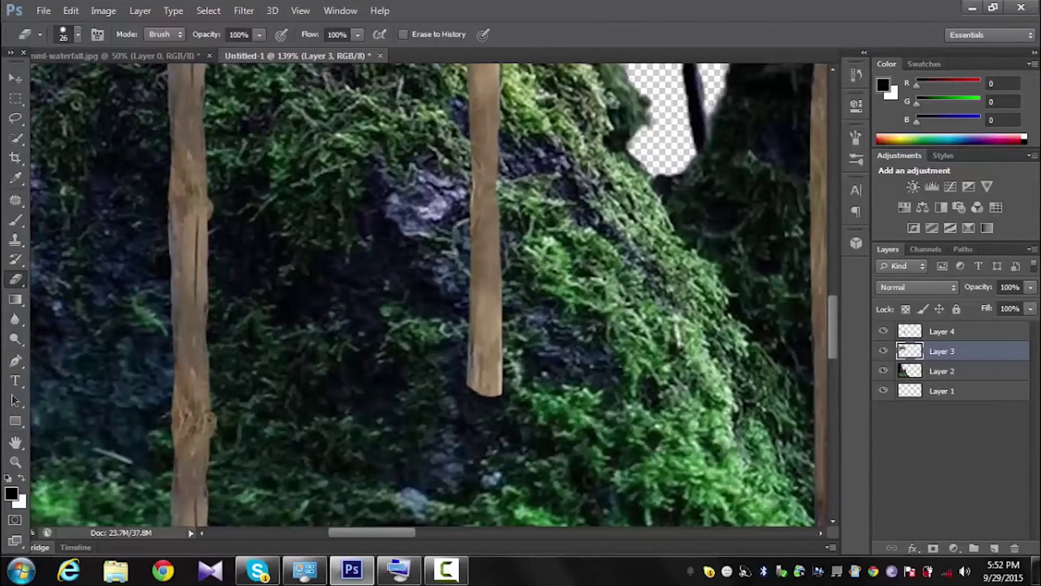
{"action": "scroll", "coordinate": [428, 293], "scroll_direction": "down", "scroll_amount": 4}
{"action": "scroll", "coordinate": [429, 293], "scroll_direction": "down", "scroll_amount": 1}
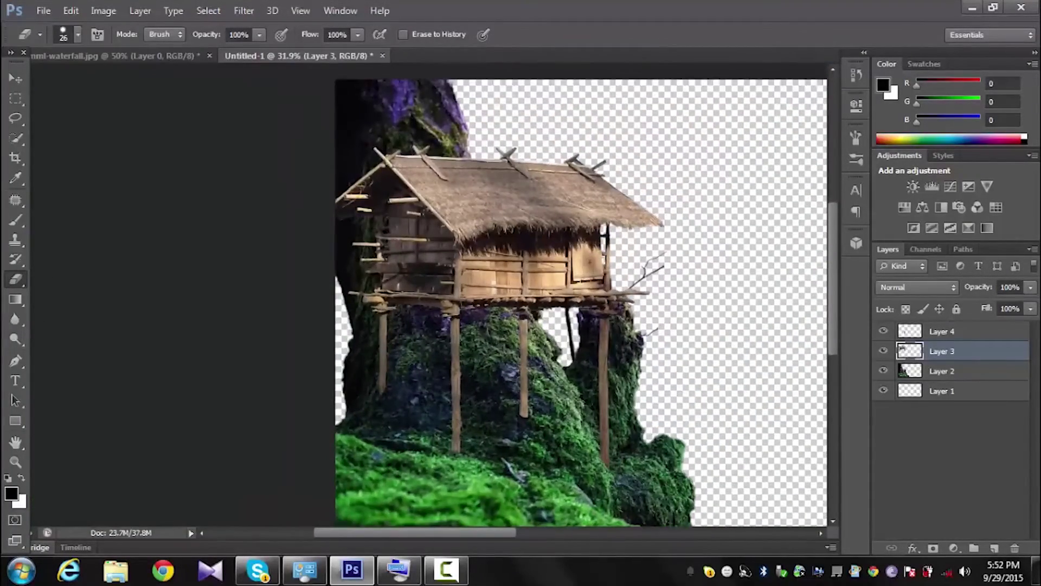
{"action": "left_click", "coordinate": [994, 548]}
Step: Set up the Brush at size 59 with 49% opacity and 46% flow
{"action": "left_click", "coordinate": [21, 224]}
{"action": "right_click", "coordinate": [502, 266]}
{"action": "left_click_drag", "start_coordinate": [543, 296], "coordinate": [564, 308]}
{"action": "key", "text": "4"}
{"action": "key", "text": "9"}
{"action": "left_click", "coordinate": [417, 35]}
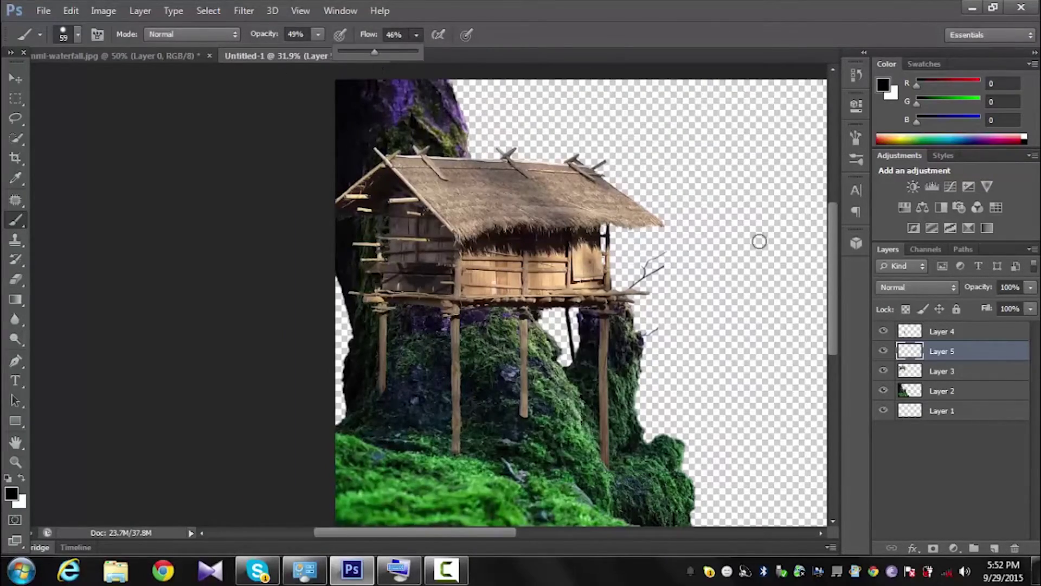
Step: Choose a soft round brush preset
{"action": "left_click", "coordinate": [71, 10]}
{"action": "scroll", "coordinate": [568, 451], "scroll_direction": "up", "scroll_amount": 2}
{"action": "scroll", "coordinate": [568, 450], "scroll_direction": "up", "scroll_amount": 1}
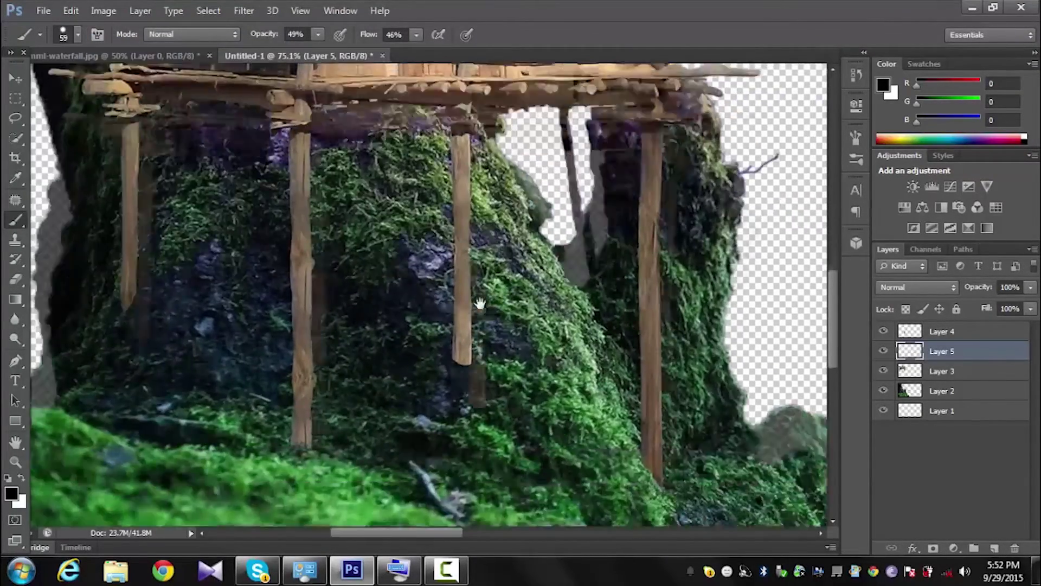
{"action": "scroll", "coordinate": [479, 304], "scroll_direction": "up", "scroll_amount": 2}
{"action": "left_click", "coordinate": [71, 10]}
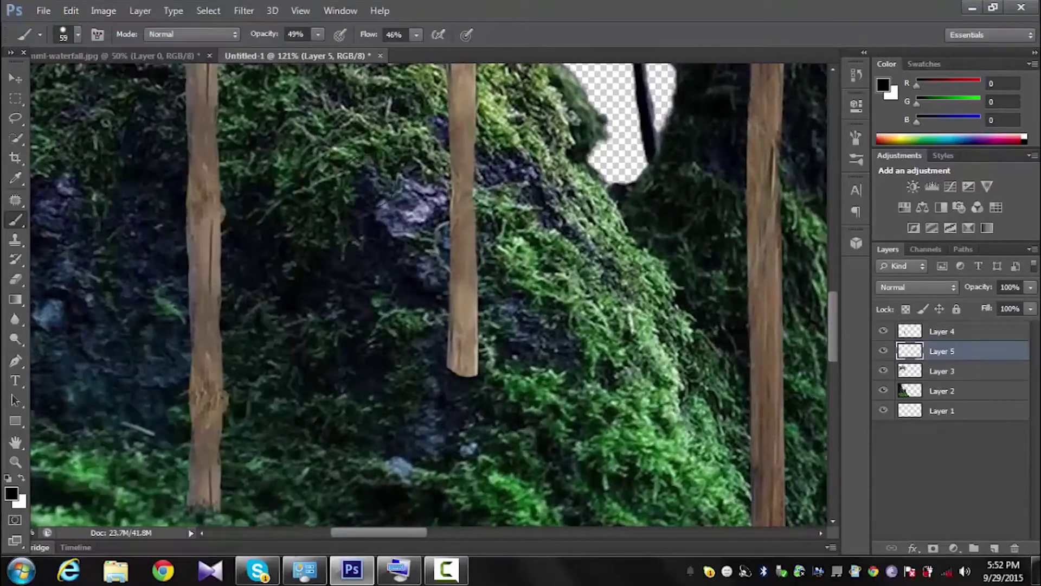
{"action": "right_click", "coordinate": [401, 212]}
{"action": "left_click", "coordinate": [422, 323]}
Step: Restrict painting to the hut's legs and darken the middle leg's left side
{"action": "left_click", "coordinate": [910, 371], "text": "ctrl"}
{"action": "mouse_move", "coordinate": [455, 360]}
{"action": "left_mouse_down"}
{"action": "mouse_move", "coordinate": [454, 98]}
{"action": "mouse_move", "coordinate": [455, 298]}
{"action": "left_mouse_up"}
{"action": "scroll", "coordinate": [444, 326], "scroll_direction": "down", "scroll_amount": 2}
{"action": "mouse_move", "coordinate": [448, 306]}
{"action": "left_mouse_down"}
{"action": "mouse_move", "coordinate": [442, 211]}
{"action": "mouse_move", "coordinate": [450, 309]}
{"action": "left_mouse_up"}
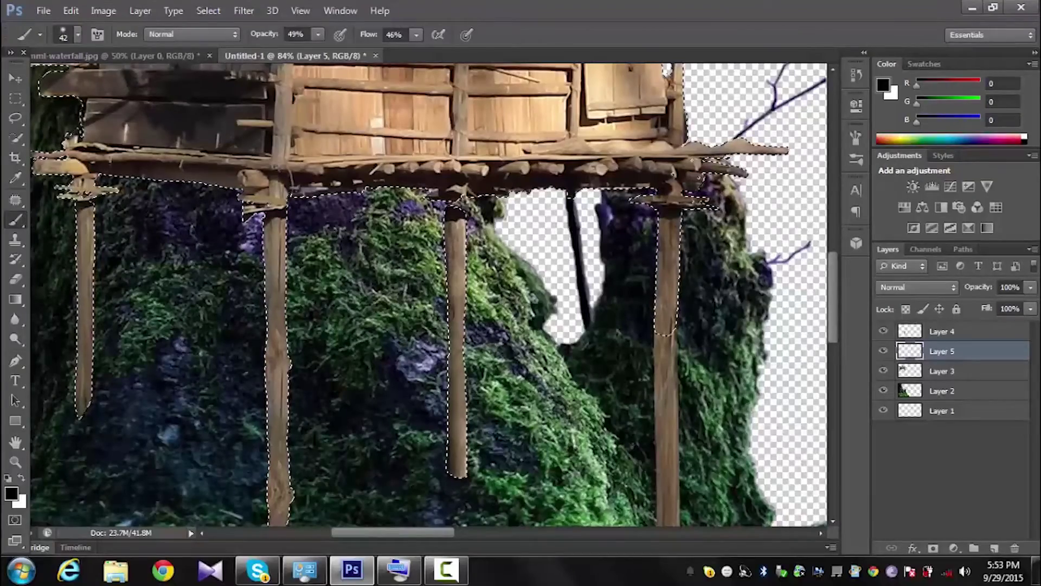
{"action": "left_click_drag", "start_coordinate": [445, 222], "coordinate": [450, 309]}
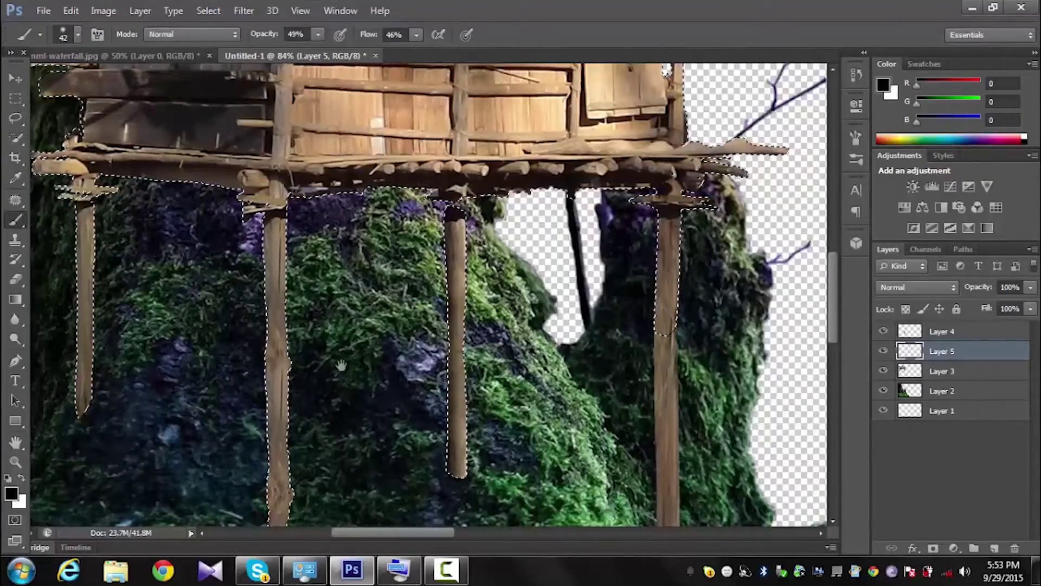
Step: Shade the left edges of the left and right stilts darker
{"action": "left_click_drag", "start_coordinate": [396, 412], "coordinate": [456, 396]}
{"action": "mouse_move", "coordinate": [327, 208]}
{"action": "left_mouse_down"}
{"action": "mouse_move", "coordinate": [328, 362]}
{"action": "mouse_move", "coordinate": [330, 235]}
{"action": "left_mouse_up"}
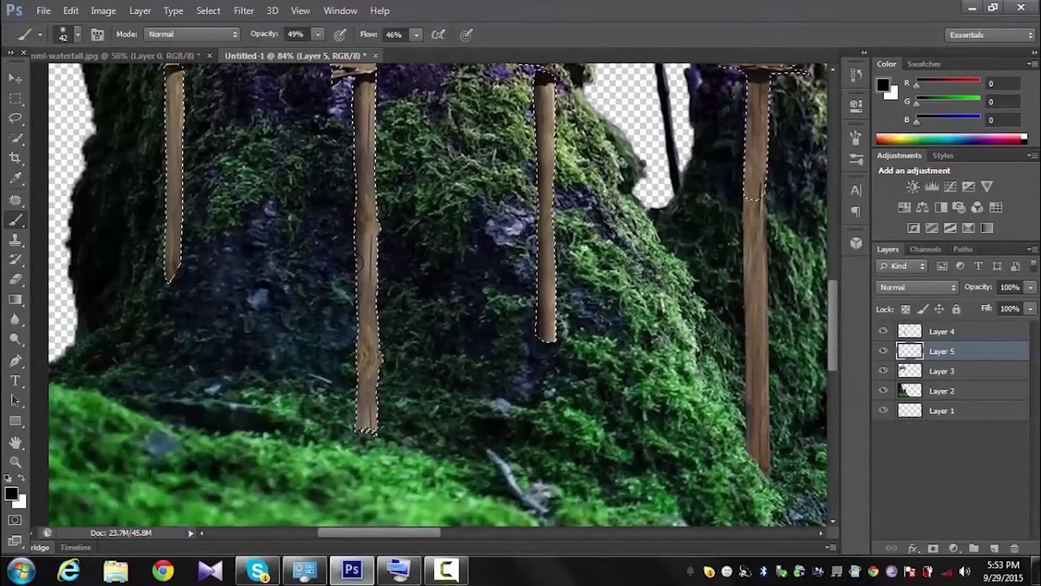
{"action": "left_click_drag", "start_coordinate": [359, 315], "coordinate": [362, 406]}
{"action": "mouse_move", "coordinate": [363, 368]}
{"action": "left_mouse_down"}
{"action": "mouse_move", "coordinate": [366, 437]}
{"action": "mouse_move", "coordinate": [474, 505]}
{"action": "left_mouse_up"}
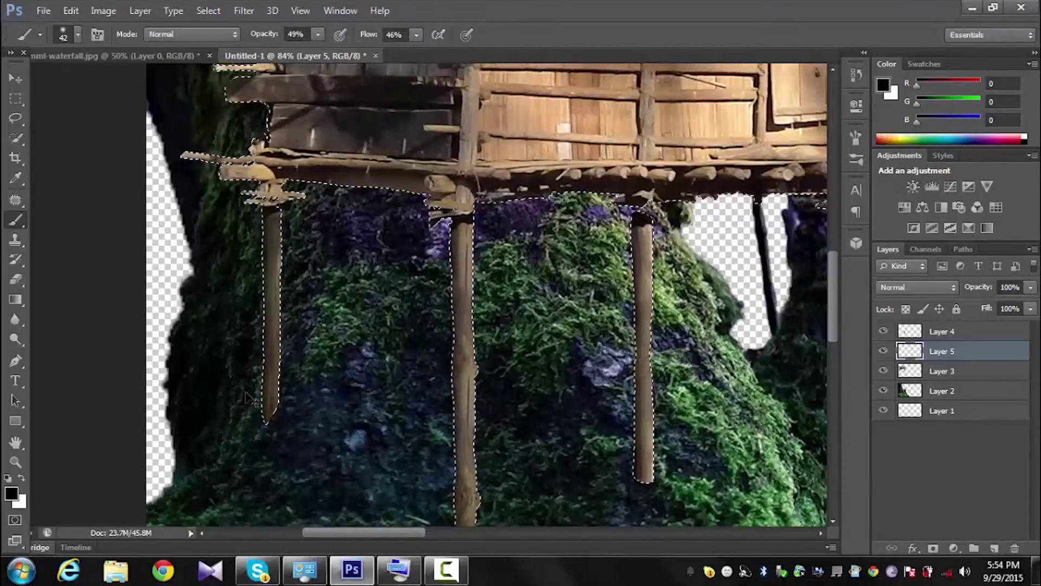
{"action": "scroll", "coordinate": [488, 292], "scroll_direction": "down", "scroll_amount": 5, "text": "alt"}
{"action": "scroll", "coordinate": [435, 377], "scroll_direction": "up", "scroll_amount": 3, "text": "alt"}
{"action": "scroll", "coordinate": [434, 377], "scroll_direction": "up", "scroll_amount": 4, "text": "alt"}
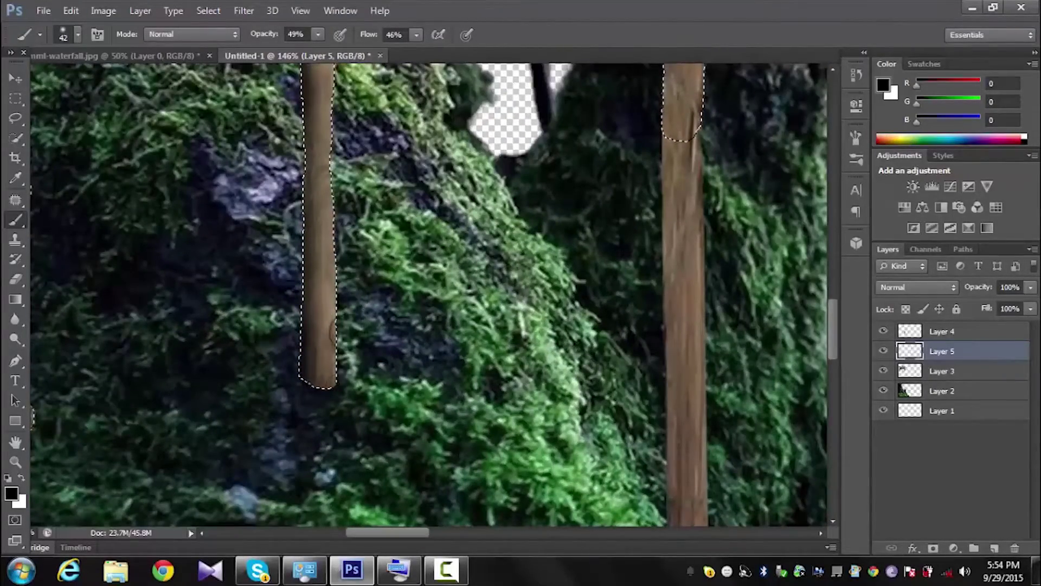
{"action": "left_click_drag", "start_coordinate": [332, 257], "coordinate": [328, 383]}
{"action": "scroll", "coordinate": [439, 387], "scroll_direction": "down", "scroll_amount": 2, "text": "alt"}
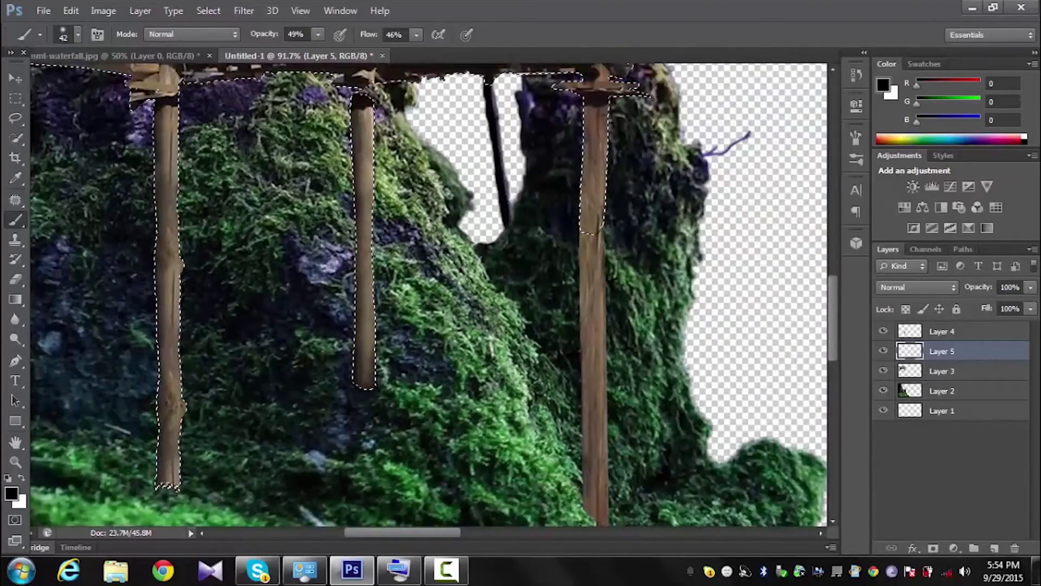
Step: Merge Layer 4 into Layer 3, then darken the right stilt's left edge
{"action": "left_click", "coordinate": [957, 333]}
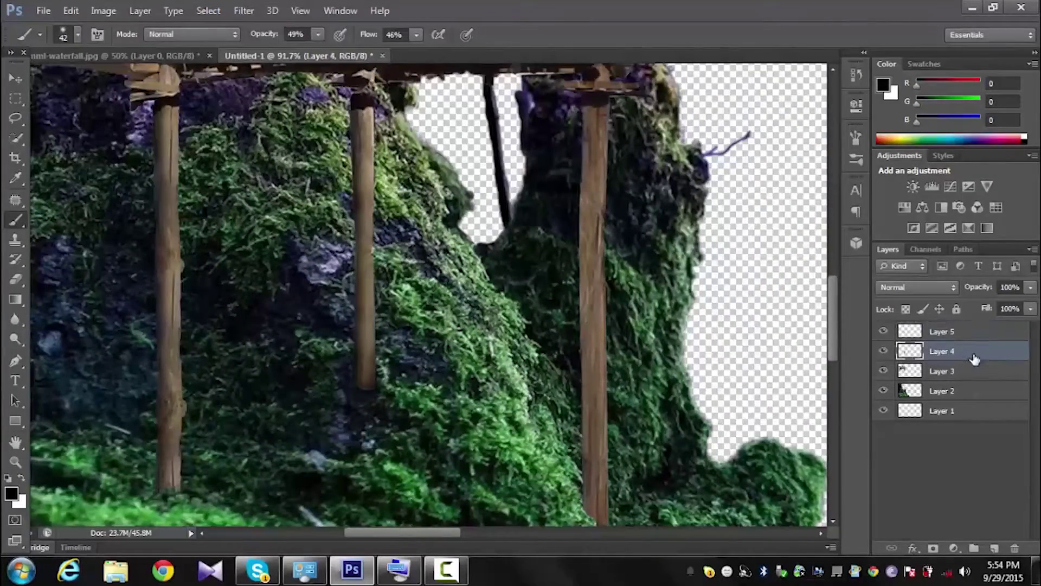
{"action": "key", "text": "ctrl+e"}
{"action": "left_click", "coordinate": [974, 358]}
{"action": "scroll", "coordinate": [835, 300], "scroll_direction": "down", "scroll_amount": 2}
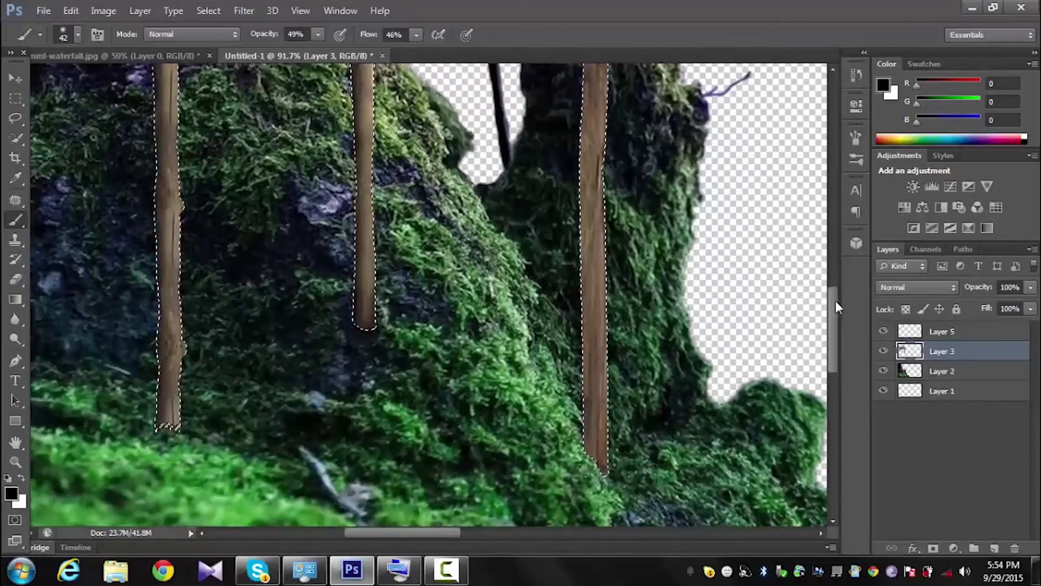
{"action": "left_click_drag", "start_coordinate": [586, 476], "coordinate": [588, 141]}
{"action": "scroll", "coordinate": [558, 326], "scroll_direction": "down", "scroll_amount": 3}
{"action": "scroll", "coordinate": [559, 325], "scroll_direction": "down", "scroll_amount": 2}
{"action": "scroll", "coordinate": [575, 207], "scroll_direction": "down", "scroll_amount": 3}
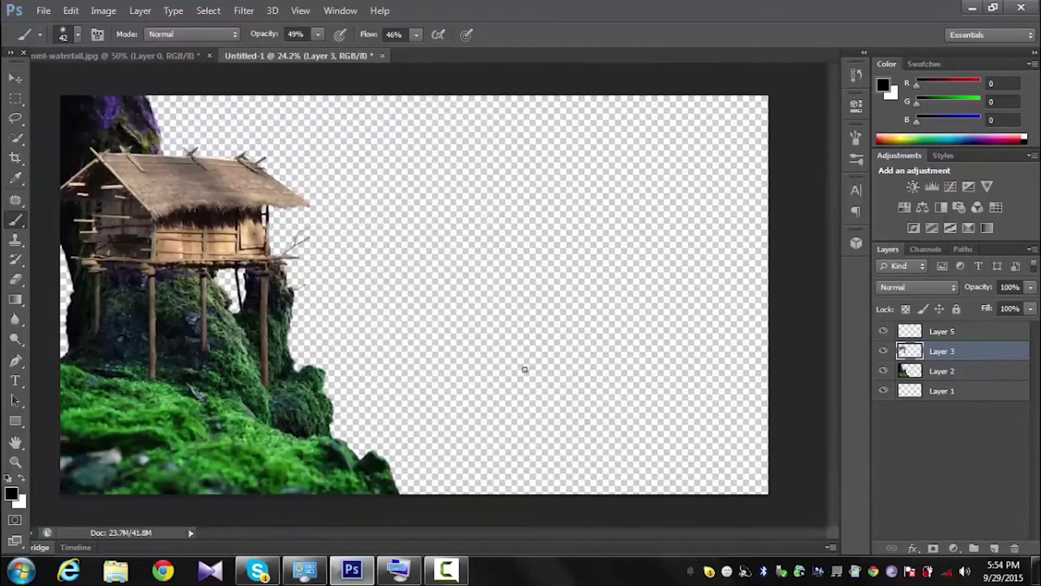
Step: Add a new Layer 6 and place it beneath the hut layer
{"action": "left_click", "coordinate": [943, 335]}
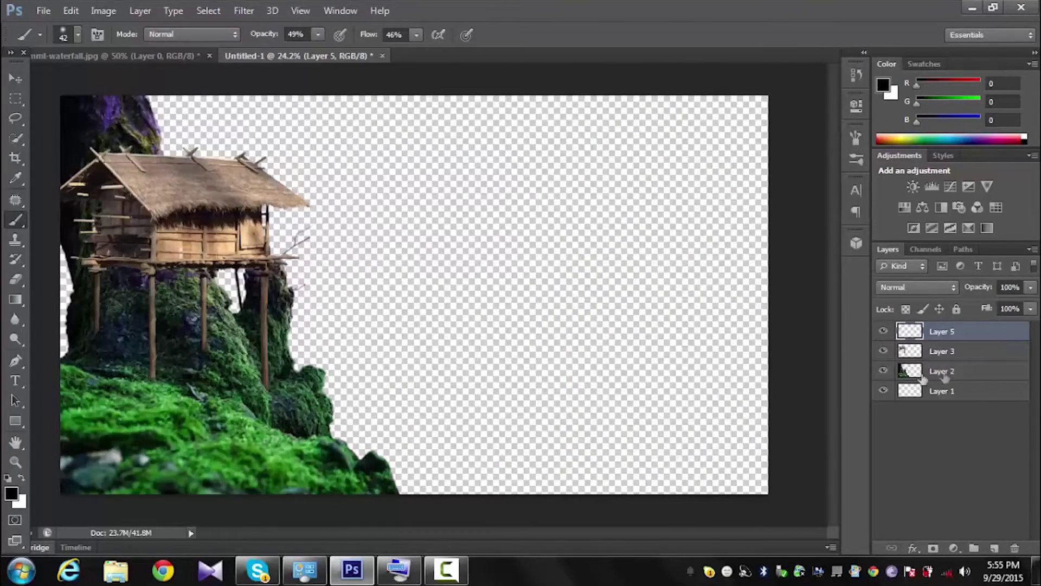
{"action": "left_click", "coordinate": [994, 550]}
{"action": "left_click_drag", "start_coordinate": [936, 333], "coordinate": [938, 363]}
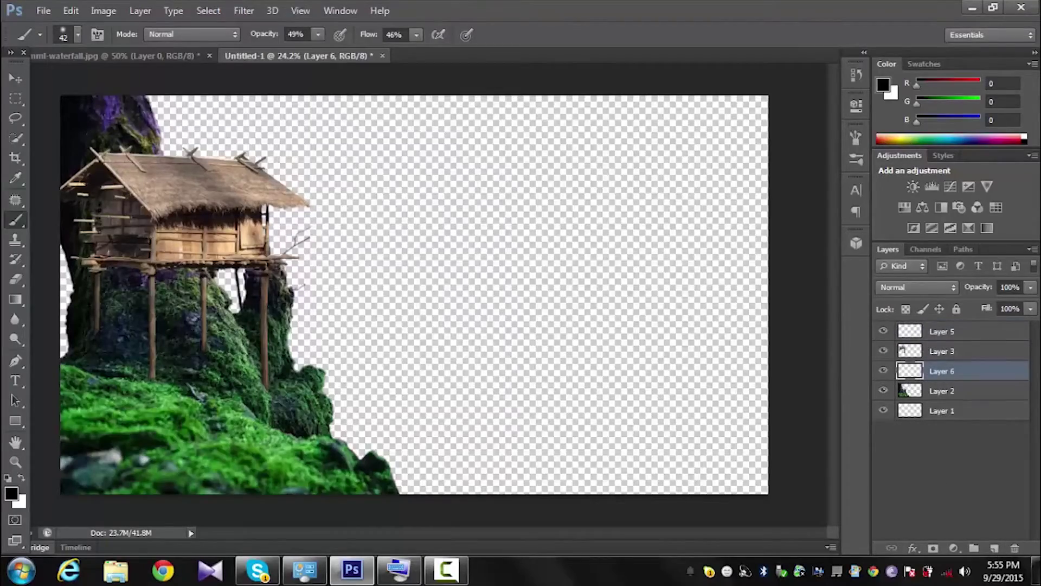
{"action": "scroll", "coordinate": [243, 288], "scroll_direction": "up", "scroll_amount": 3}
{"action": "left_click_drag", "start_coordinate": [215, 297], "coordinate": [476, 293]}
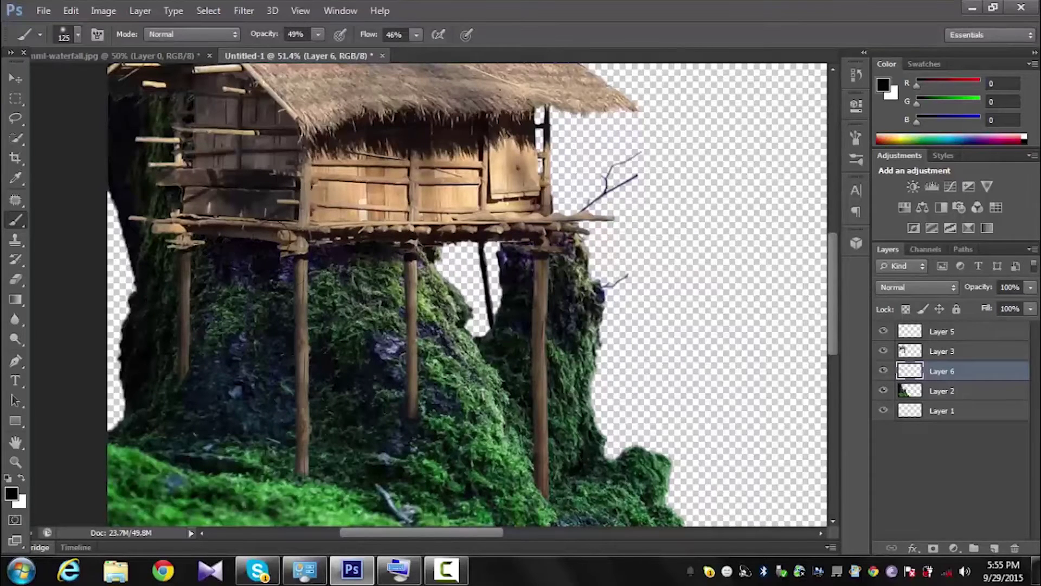
Step: Paint a soft dark shadow on the moss under the deck and left of the posts
{"action": "mouse_move", "coordinate": [301, 246]}
{"action": "left_mouse_down"}
{"action": "mouse_move", "coordinate": [334, 304]}
{"action": "mouse_move", "coordinate": [423, 304]}
{"action": "mouse_move", "coordinate": [385, 336]}
{"action": "mouse_move", "coordinate": [307, 317]}
{"action": "left_mouse_up"}
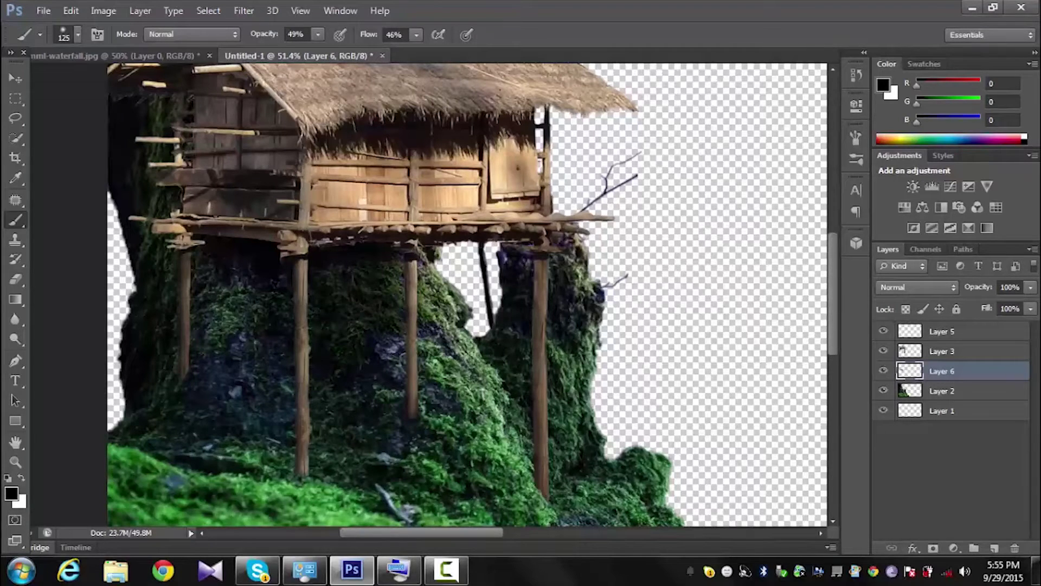
{"action": "left_click_drag", "start_coordinate": [255, 282], "coordinate": [239, 347]}
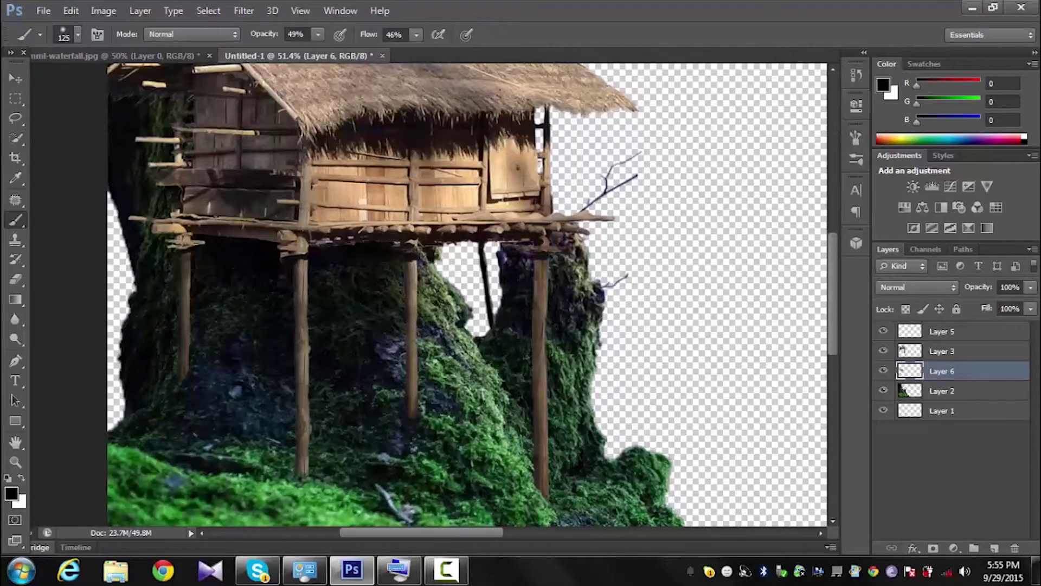
{"action": "scroll", "coordinate": [380, 353], "scroll_direction": "down", "scroll_amount": 2}
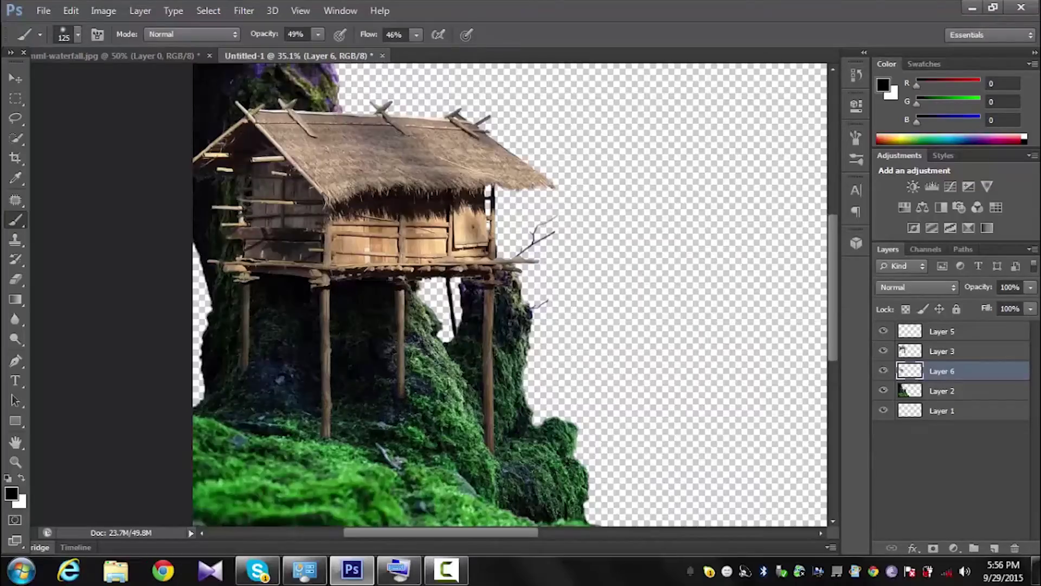
{"action": "scroll", "coordinate": [402, 406], "scroll_direction": "up", "scroll_amount": 2}
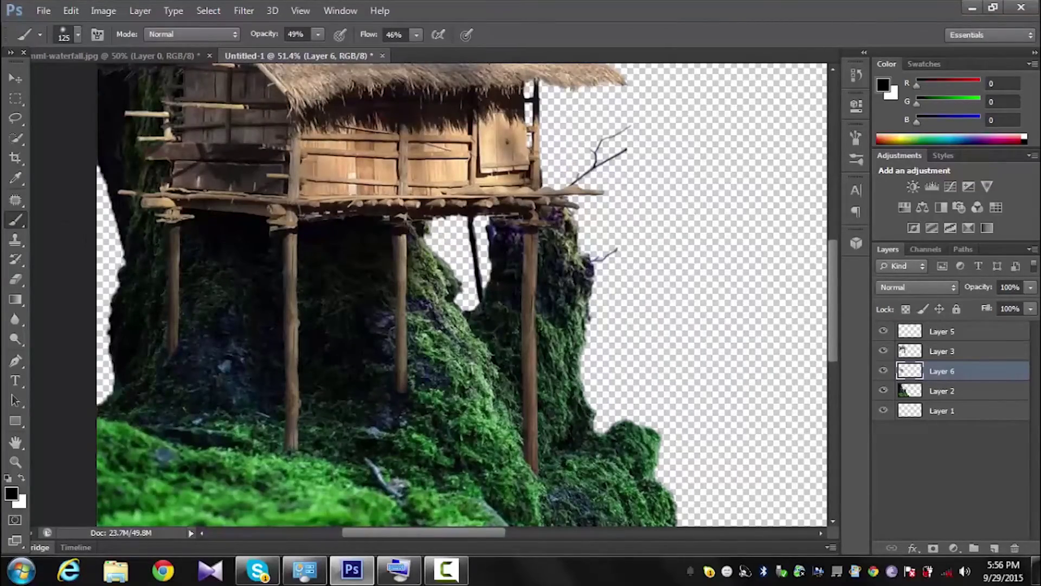
{"action": "key", "text": "e"}
{"action": "scroll", "coordinate": [393, 408], "scroll_direction": "up", "scroll_amount": 1}
{"action": "scroll", "coordinate": [393, 408], "scroll_direction": "up", "scroll_amount": 1}
{"action": "scroll", "coordinate": [437, 410], "scroll_direction": "down", "scroll_amount": 3}
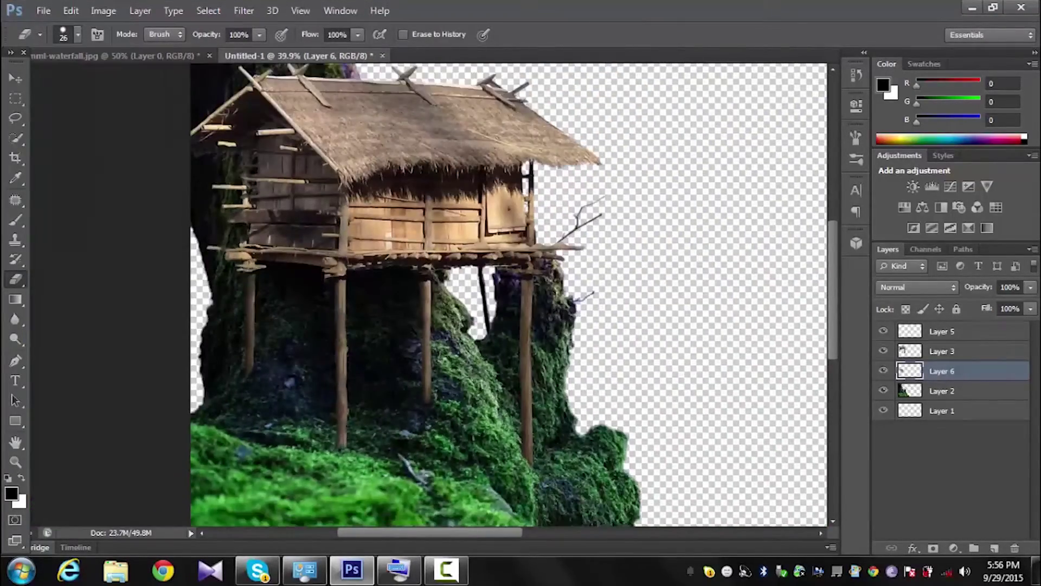
{"action": "left_click", "coordinate": [17, 218]}
Step: Set the foreground colour to dark green RGB 26,60,26 and choose a textured brush at 90 px
{"action": "left_click", "coordinate": [11, 492]}
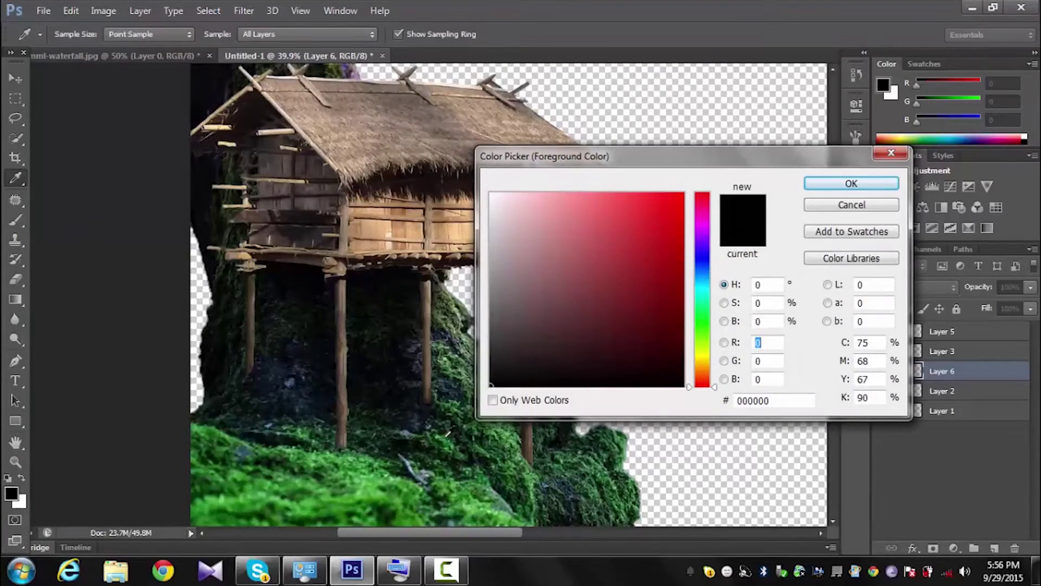
{"action": "left_click", "coordinate": [600, 343]}
{"action": "left_click", "coordinate": [811, 184]}
{"action": "right_click", "coordinate": [462, 331]}
{"action": "mouse_move", "coordinate": [626, 441]}
{"action": "left_mouse_down"}
{"action": "mouse_move", "coordinate": [623, 486]}
{"action": "mouse_move", "coordinate": [623, 473]}
{"action": "left_mouse_up"}
{"action": "left_click", "coordinate": [554, 484]}
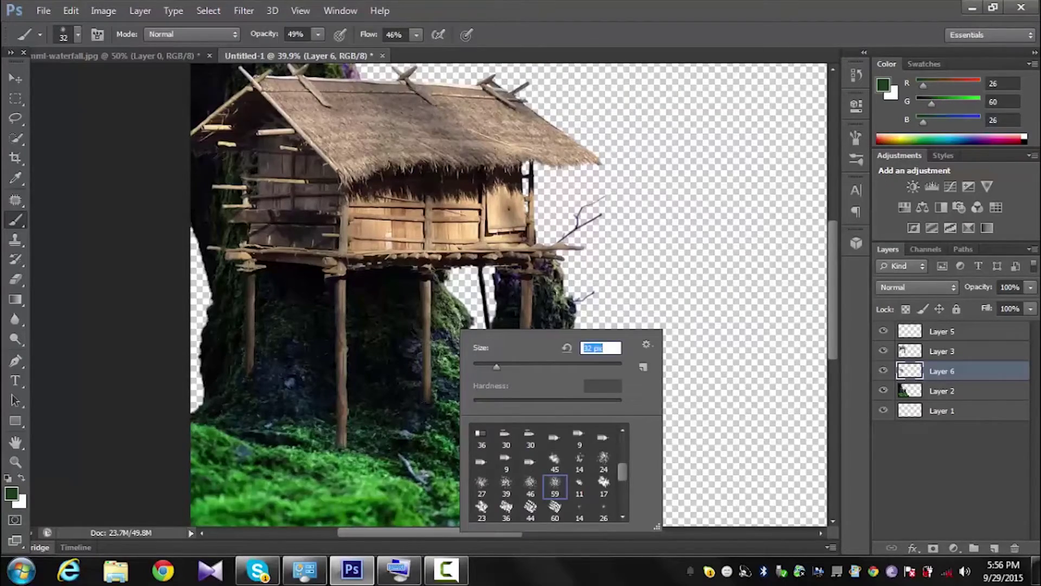
{"action": "key", "text": "Return"}
{"action": "scroll", "coordinate": [422, 420], "scroll_direction": "up", "scroll_amount": 5}
{"action": "right_click", "coordinate": [442, 355]}
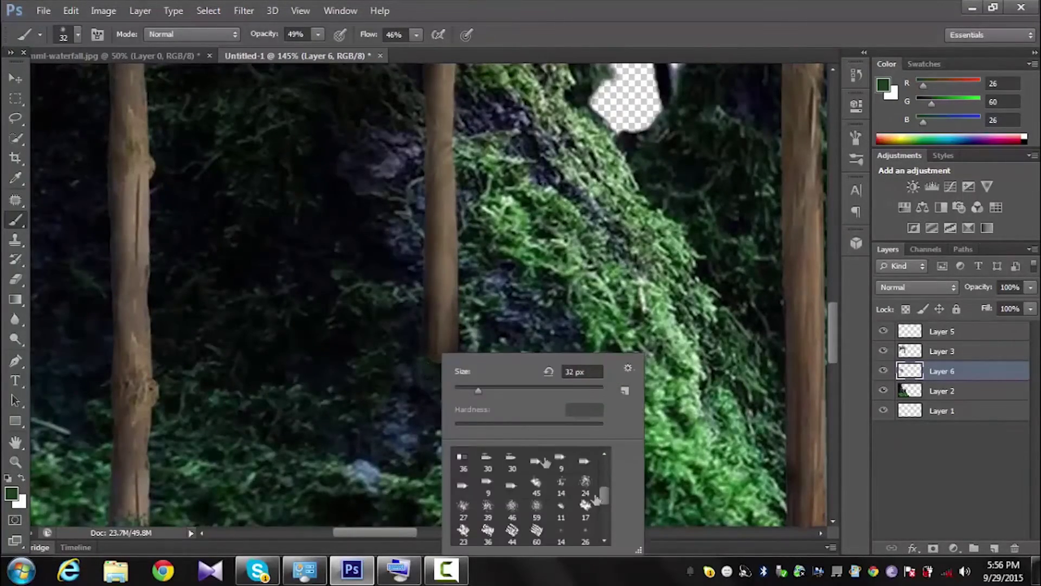
{"action": "key", "text": "Return"}
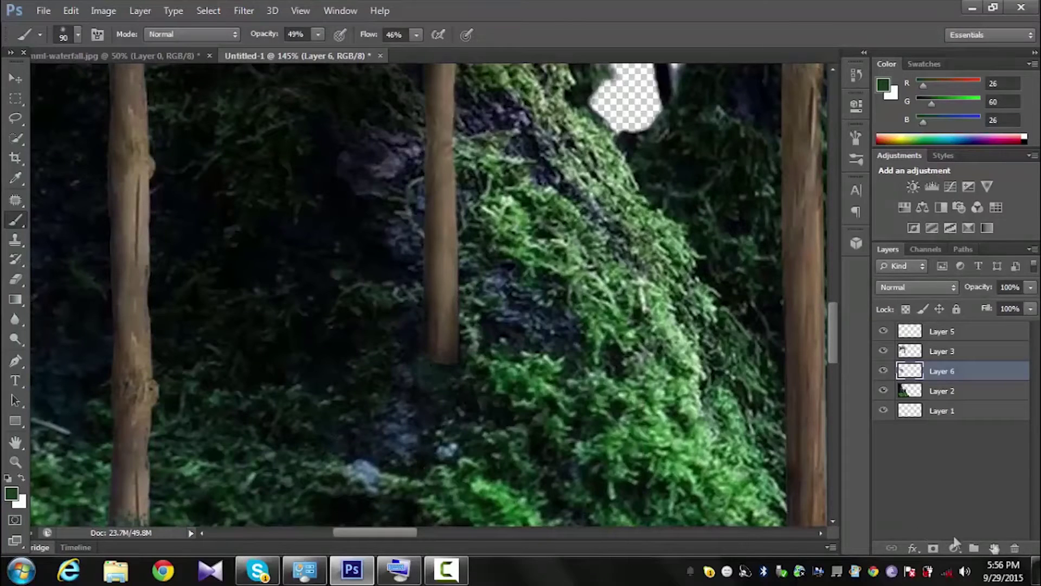
Step: Add Layer 7 above the hut layer and paint dark green moss around the stilt bases at 100% flow
{"action": "left_click", "coordinate": [994, 548]}
{"action": "left_click", "coordinate": [442, 382]}
{"action": "left_click_drag", "start_coordinate": [941, 371], "coordinate": [940, 355]}
{"action": "left_click_drag", "start_coordinate": [467, 68], "coordinate": [477, 68]}
{"action": "left_click_drag", "start_coordinate": [466, 330], "coordinate": [491, 366]}
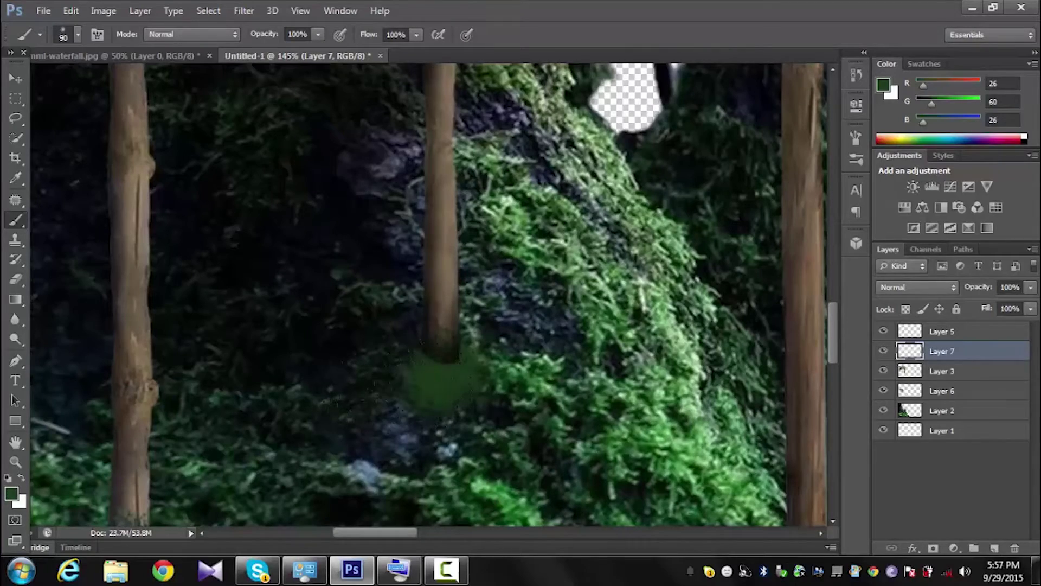
{"action": "scroll", "coordinate": [402, 422], "scroll_direction": "down", "scroll_amount": 2}
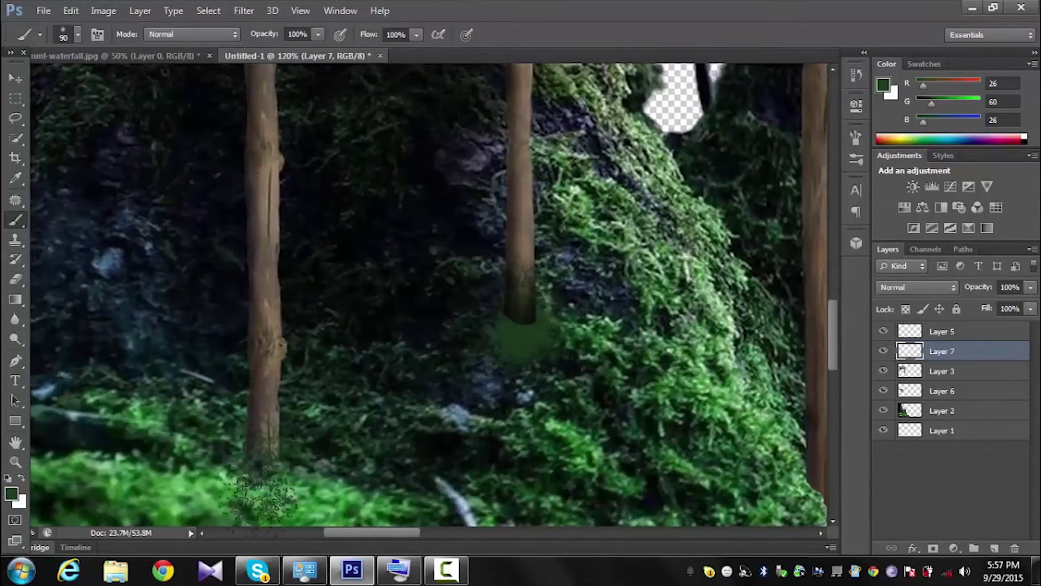
{"action": "scroll", "coordinate": [453, 480], "scroll_direction": "down", "scroll_amount": 5}
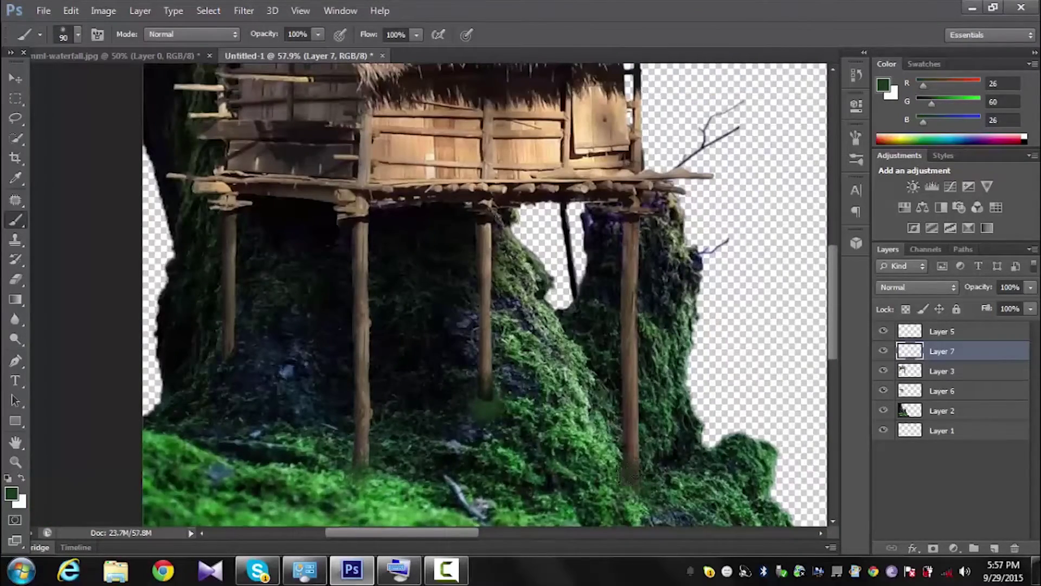
Step: Load the hut outline selection, clear it, then switch to the Blur tool
{"action": "left_click", "coordinate": [906, 374], "text": "ctrl"}
{"action": "key", "text": "ctrl+d"}
{"action": "scroll", "coordinate": [372, 364], "scroll_direction": "down", "scroll_amount": 2}
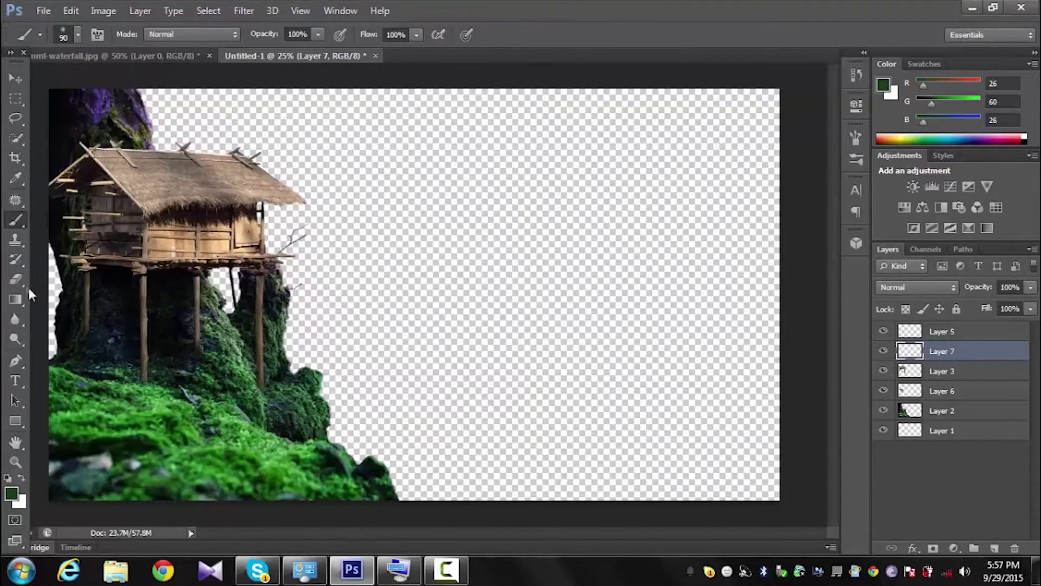
{"action": "left_click", "coordinate": [16, 320]}
Step: Blur the mossy trunk's cut-out edge on Layer 2 at 100% strength with a 119 px brush
{"action": "left_click", "coordinate": [939, 412]}
{"action": "scroll", "coordinate": [295, 450], "scroll_direction": "up", "scroll_amount": 3}
{"action": "scroll", "coordinate": [294, 450], "scroll_direction": "up", "scroll_amount": 2}
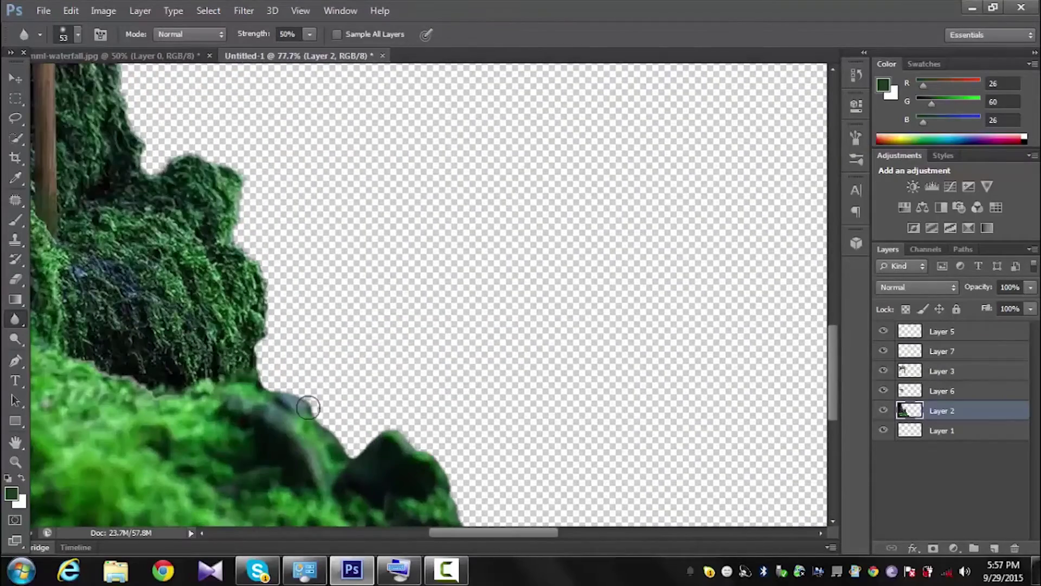
{"action": "left_click_drag", "start_coordinate": [310, 34], "coordinate": [320, 48]}
{"action": "right_click", "coordinate": [298, 371]}
{"action": "double_click", "coordinate": [445, 371]}
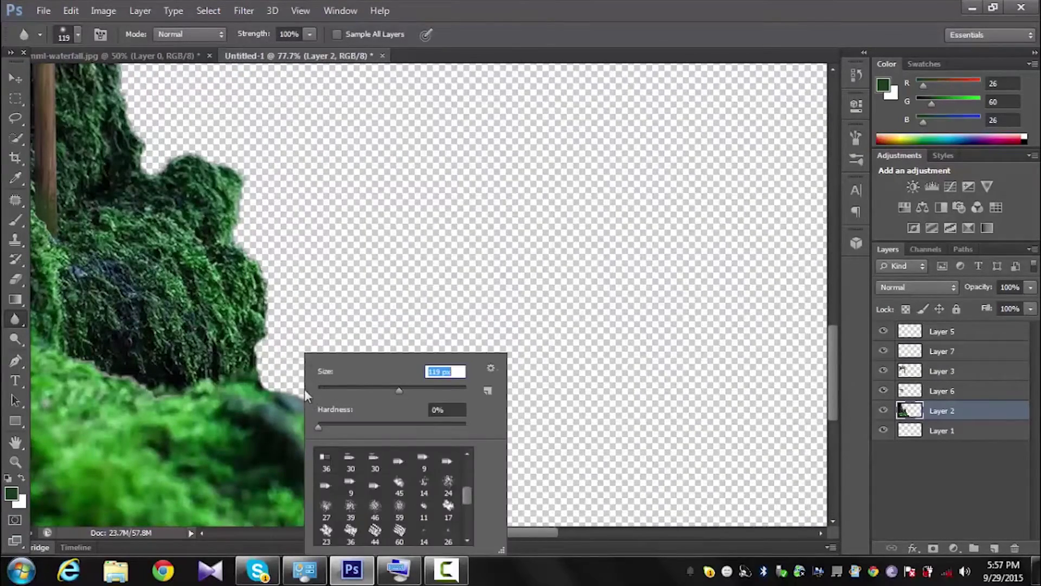
{"action": "type", "text": "119"}
{"action": "key", "text": "Return"}
{"action": "left_click_drag", "start_coordinate": [312, 391], "coordinate": [361, 437]}
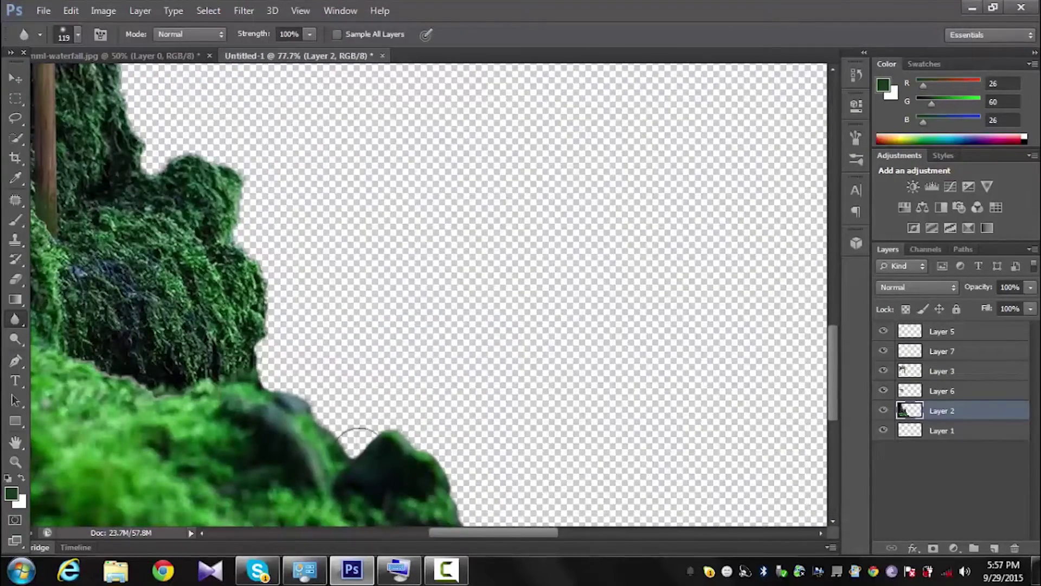
Step: Bring the krimml-waterfall.jpg document to the front
{"action": "scroll", "coordinate": [460, 471], "scroll_direction": "down", "scroll_amount": 2}
{"action": "scroll", "coordinate": [488, 468], "scroll_direction": "down", "scroll_amount": 1}
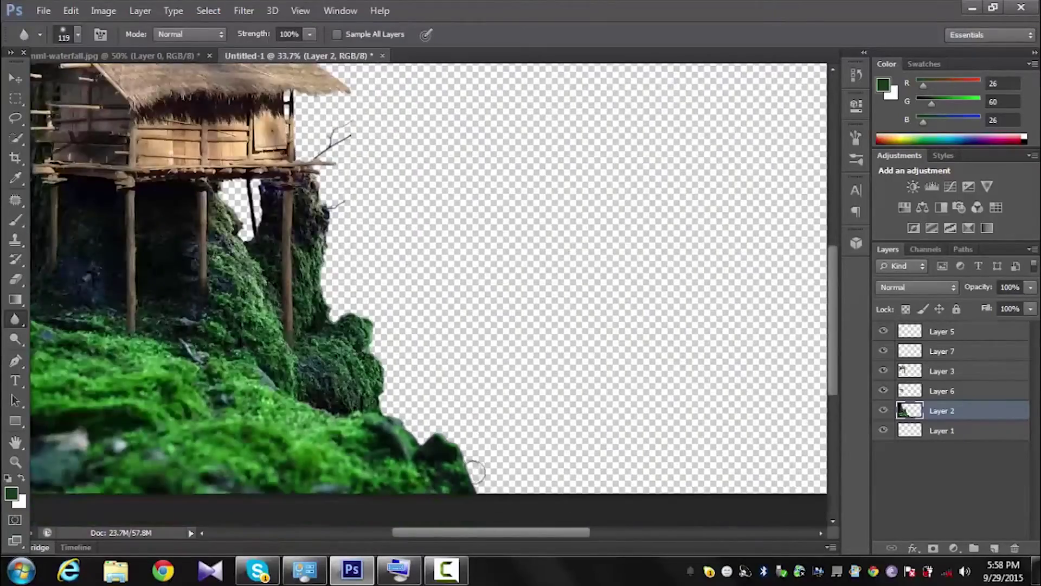
{"action": "scroll", "coordinate": [482, 476], "scroll_direction": "down", "scroll_amount": 1}
{"action": "scroll", "coordinate": [446, 460], "scroll_direction": "down", "scroll_amount": 1}
{"action": "left_click", "coordinate": [163, 56]}
{"action": "left_click", "coordinate": [264, 56]}
{"action": "left_click", "coordinate": [174, 57]}
{"action": "left_click", "coordinate": [22, 214]}
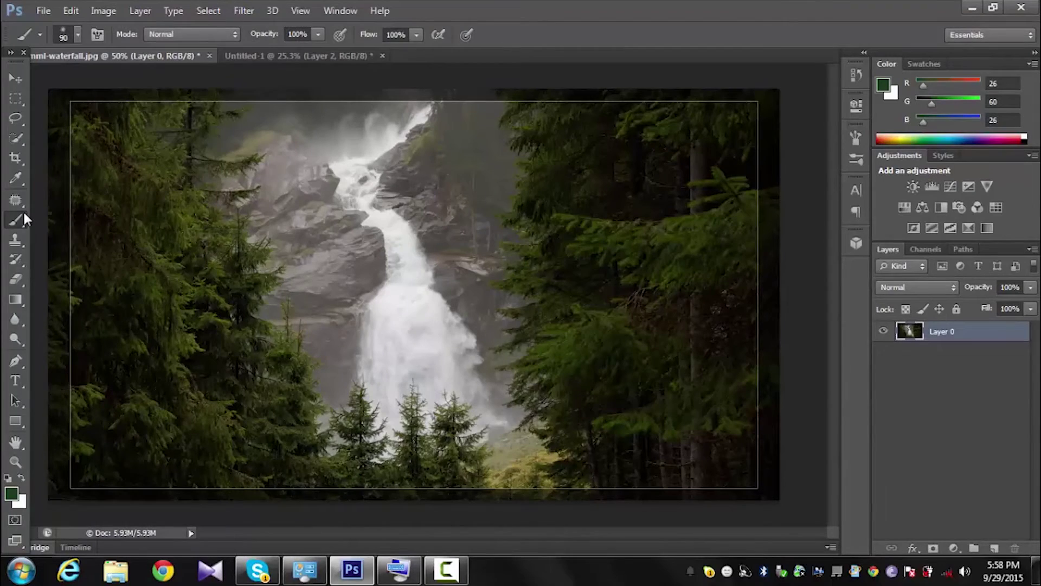
Step: Crop the waterfall photo slightly tighter at the top and right sides
{"action": "left_click", "coordinate": [26, 156]}
{"action": "left_click", "coordinate": [61, 293]}
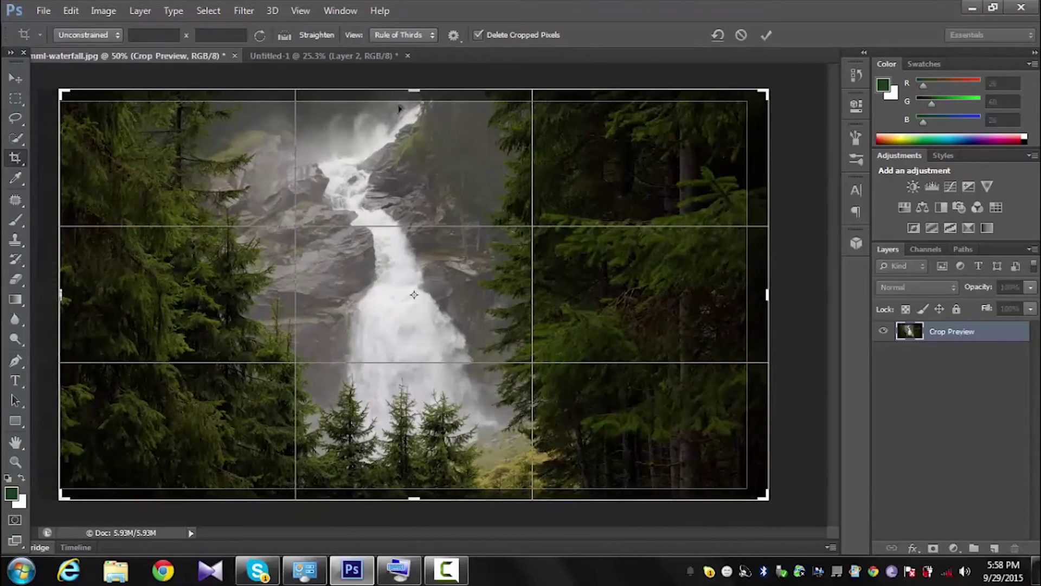
{"action": "left_click_drag", "start_coordinate": [415, 492], "coordinate": [414, 481]}
{"action": "left_click_drag", "start_coordinate": [767, 294], "coordinate": [755, 294]}
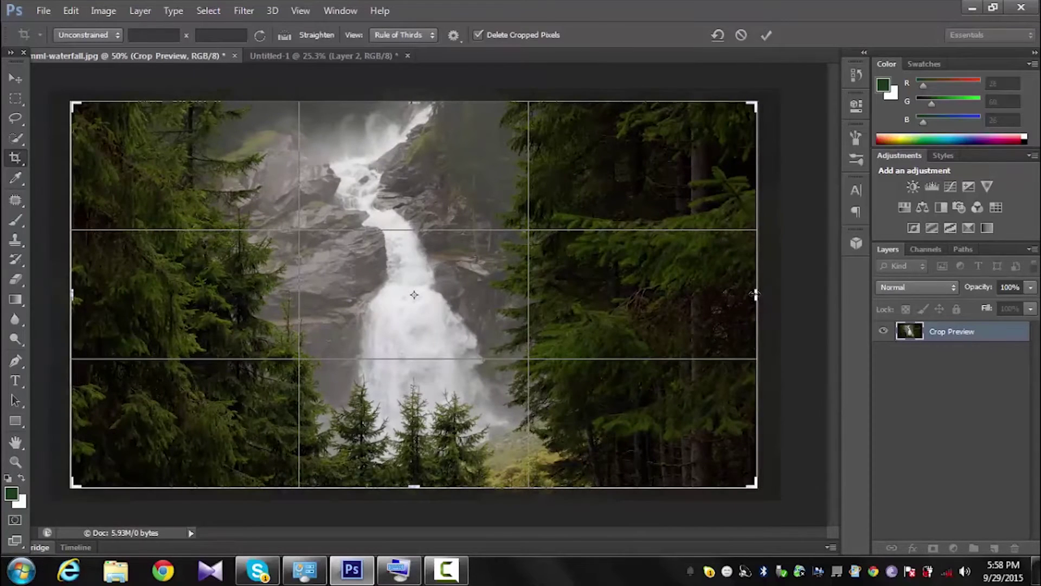
{"action": "key", "text": "Return"}
{"action": "key", "text": "v"}
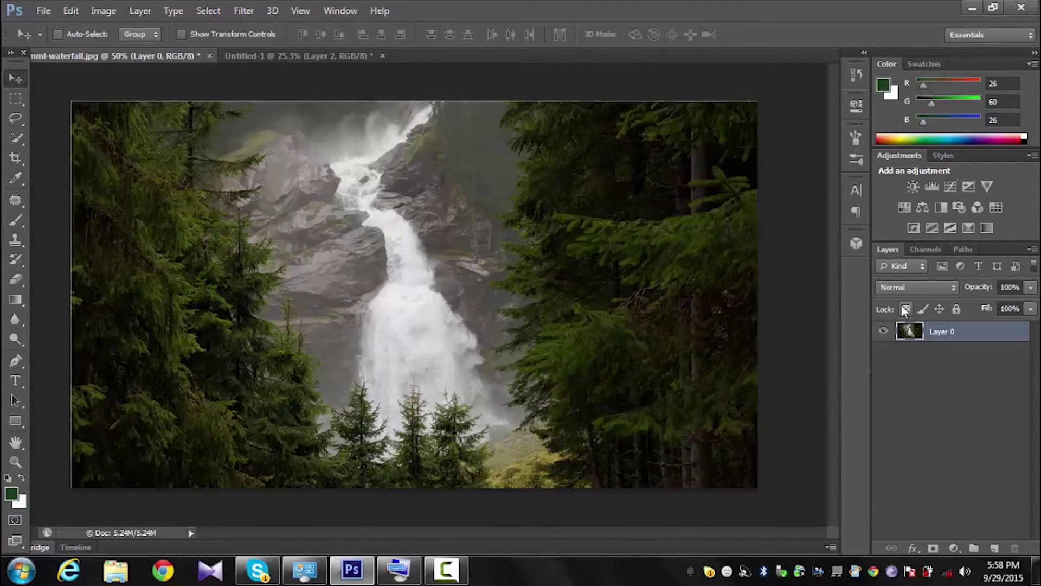
Step: View the Blue channel alone and duplicate it as Blue copy
{"action": "left_click", "coordinate": [925, 249]}
{"action": "left_click", "coordinate": [927, 320]}
{"action": "left_click_drag", "start_coordinate": [925, 325], "coordinate": [993, 548]}
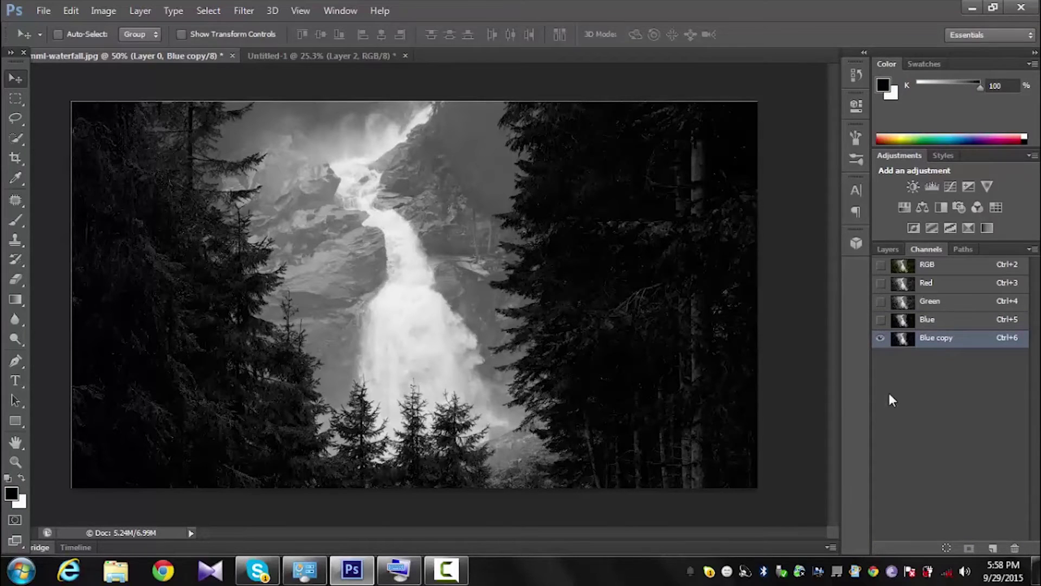
Step: Darken the Blue copy channel with Levels, midtone set to 0.75
{"action": "key", "text": "ctrl+l"}
{"action": "left_click_drag", "start_coordinate": [881, 295], "coordinate": [906, 296]}
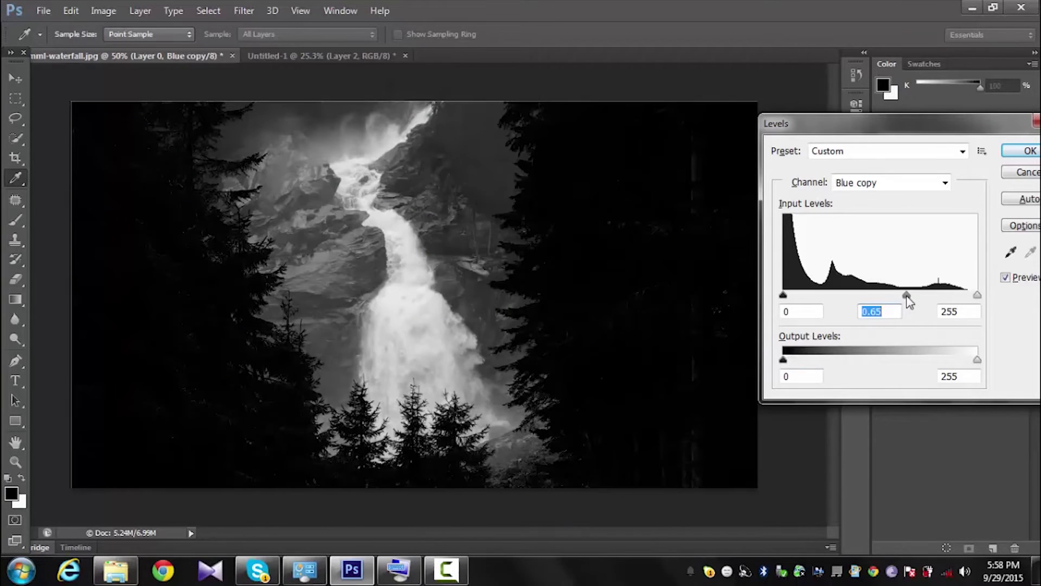
{"action": "left_click_drag", "start_coordinate": [907, 295], "coordinate": [898, 296]}
{"action": "key", "text": "Return"}
Step: Try a Color Range selection from sampled tones, then discard it
{"action": "key", "text": "alt+s"}
{"action": "key", "text": "c"}
{"action": "key", "text": "shift"}
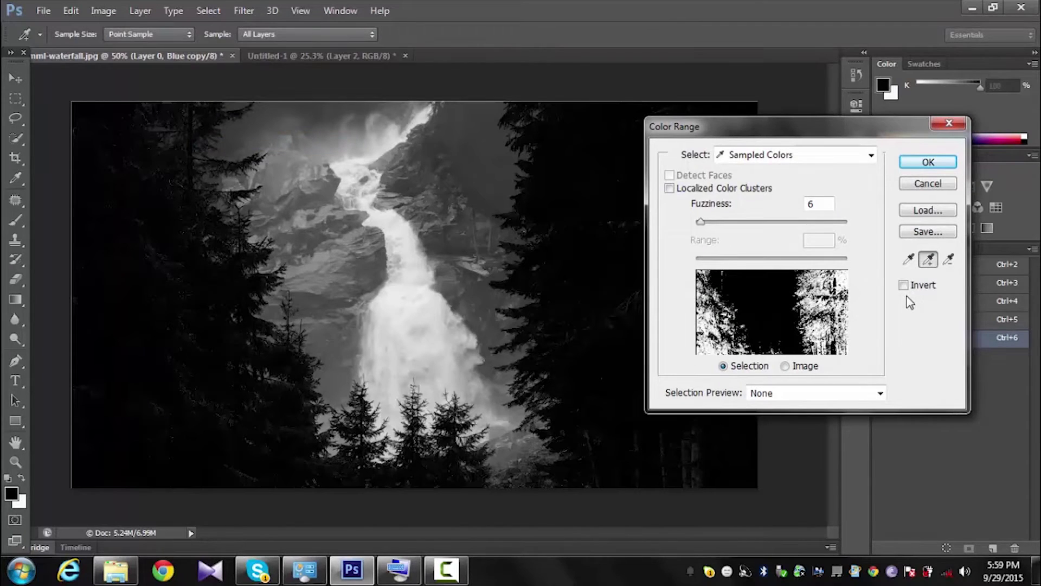
{"action": "left_click", "coordinate": [163, 271]}
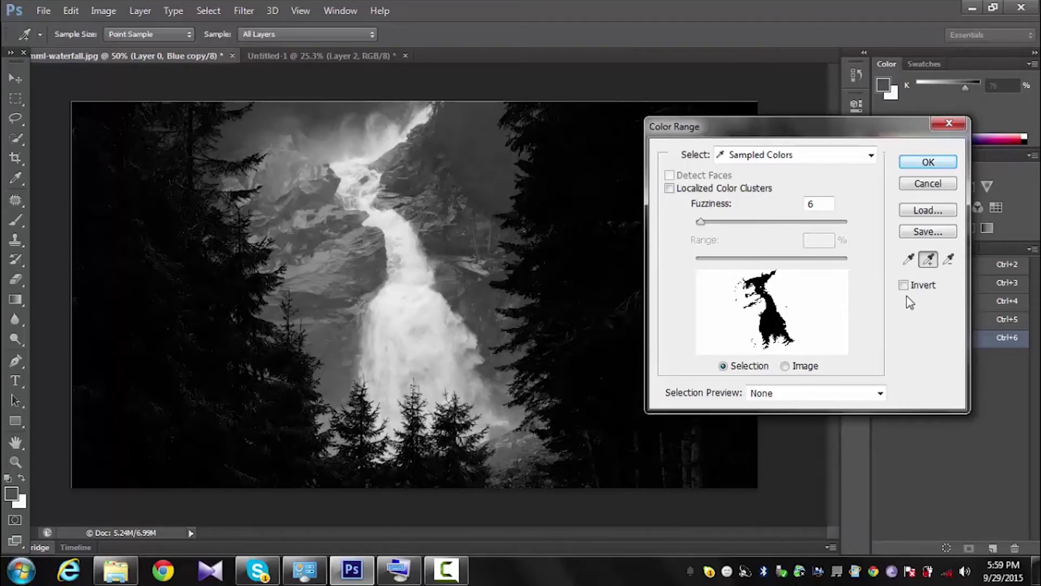
{"action": "key", "text": "Return"}
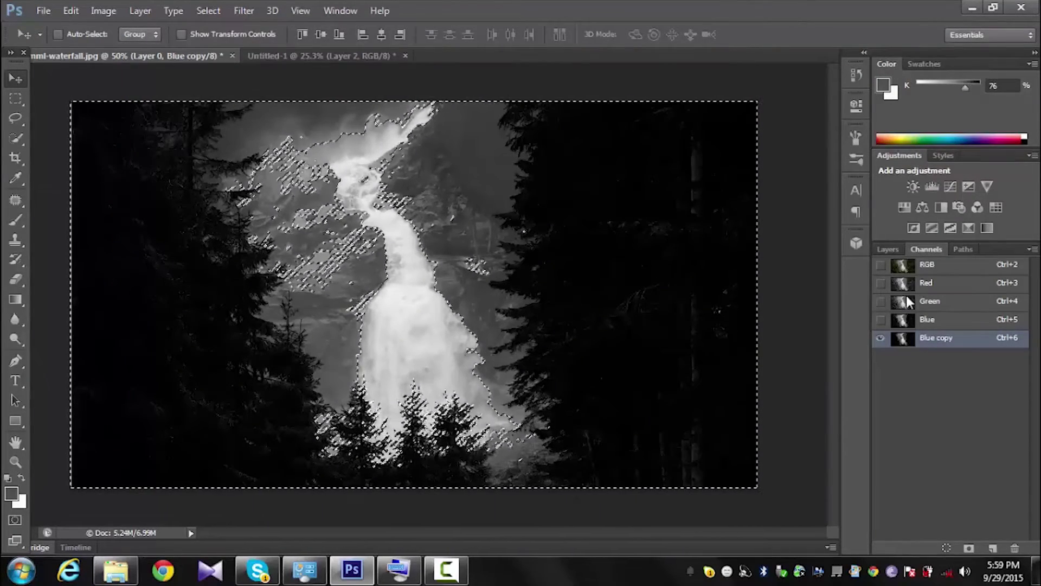
{"action": "key", "text": "ctrl+d"}
{"action": "key", "text": "F7"}
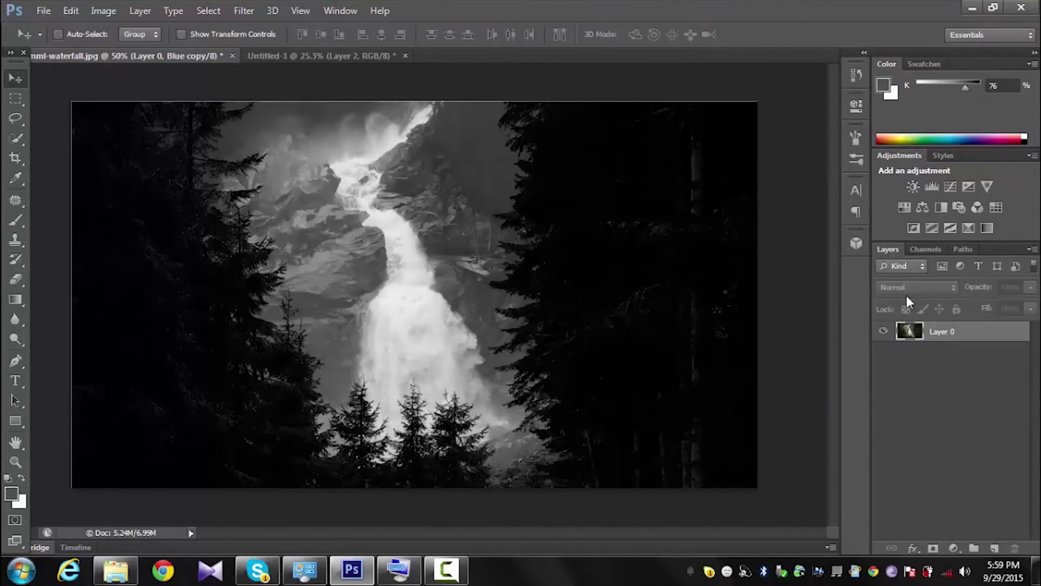
Step: Select the pine trees with a new Color Range, return to RGB and duplicate the waterfall layer
{"action": "key", "text": "alt+s"}
{"action": "key", "text": "c"}
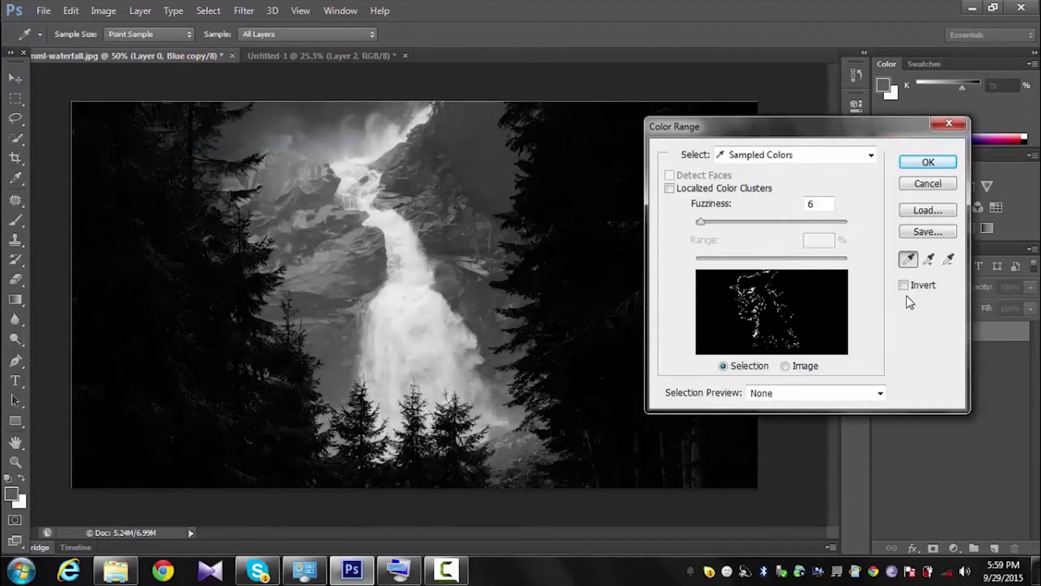
{"action": "key", "text": "shift"}
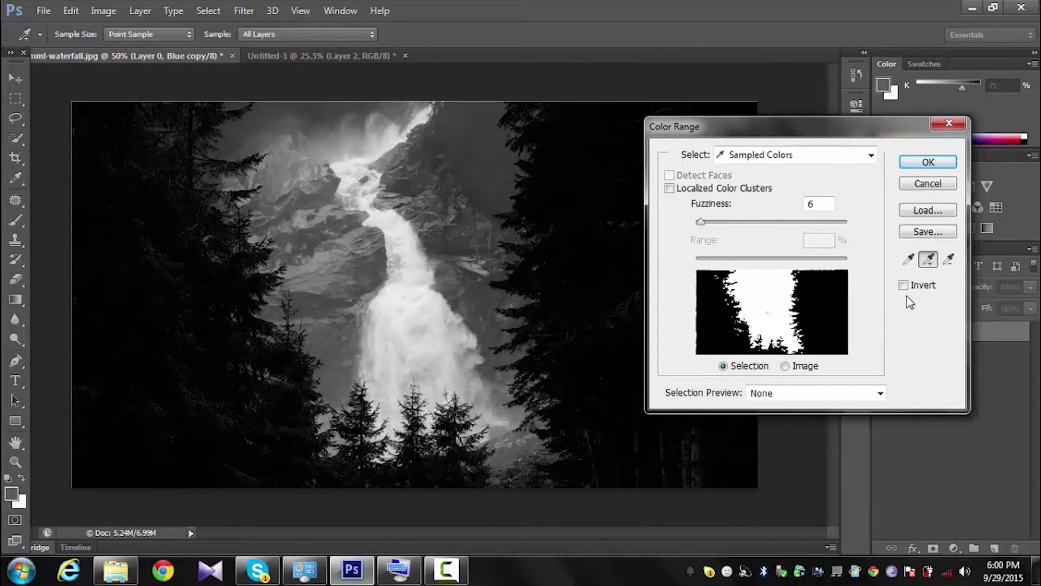
{"action": "key", "text": "Return"}
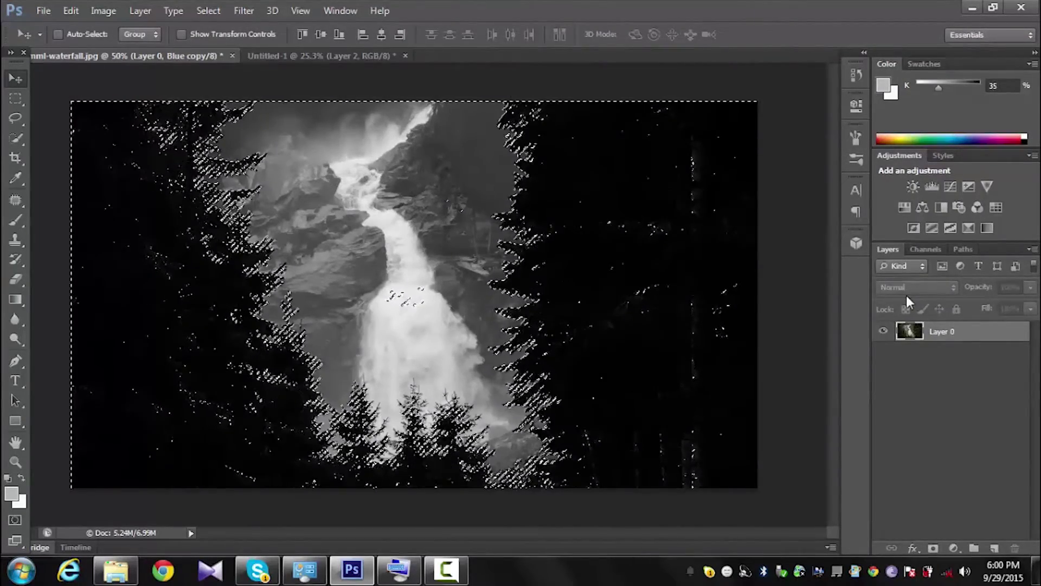
{"action": "key", "text": "ctrl+2"}
{"action": "key", "text": "ctrl+j"}
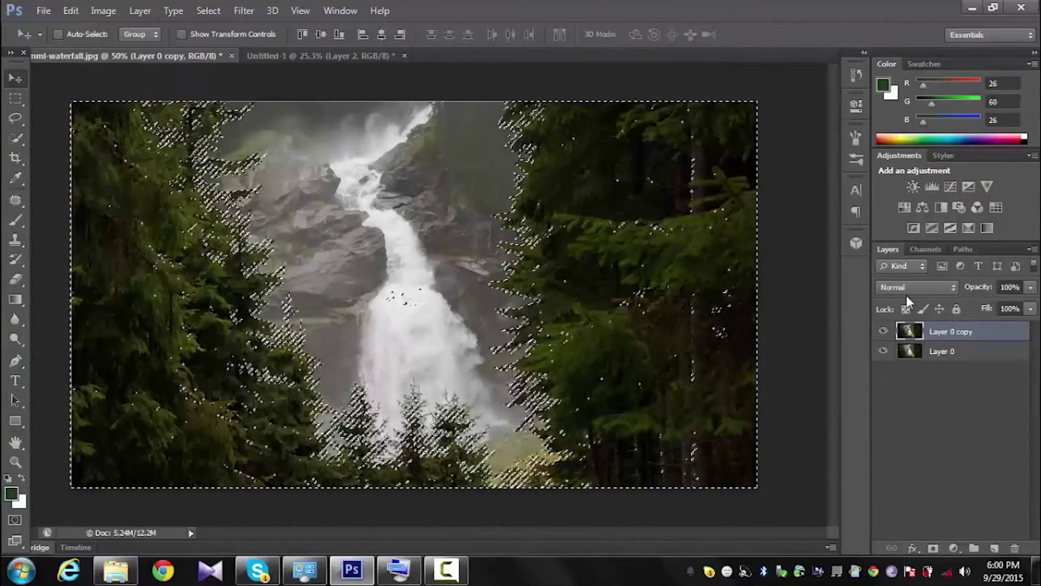
Step: Copy the selected trees to their own layer, check the waterfall layers' visibility, and start a Free Transform
{"action": "key", "text": "ctrl+j"}
{"action": "left_click", "coordinate": [883, 351]}
{"action": "left_click", "coordinate": [883, 371]}
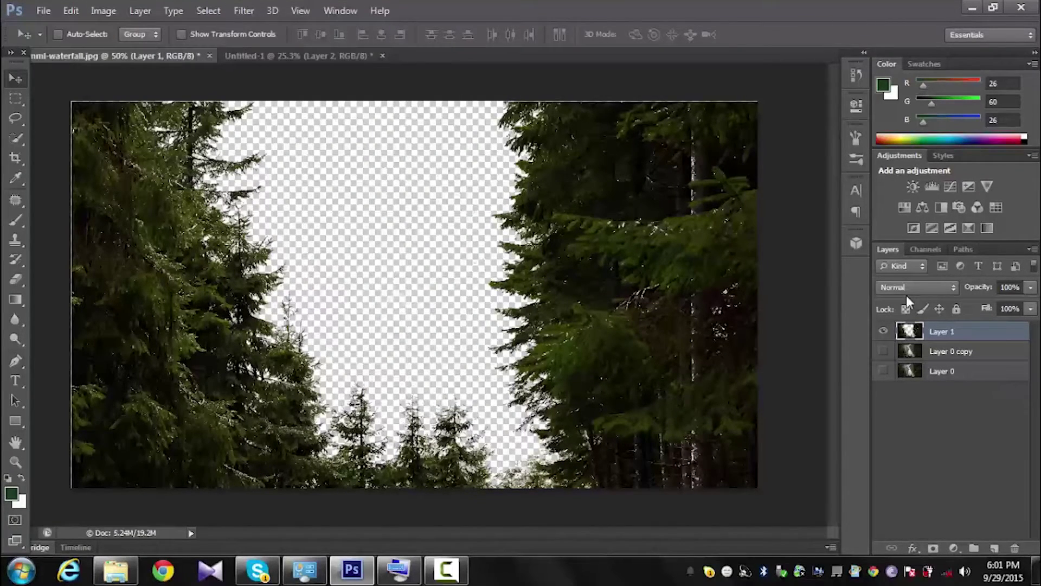
{"action": "left_click", "coordinate": [883, 351]}
{"action": "left_click", "coordinate": [883, 350]}
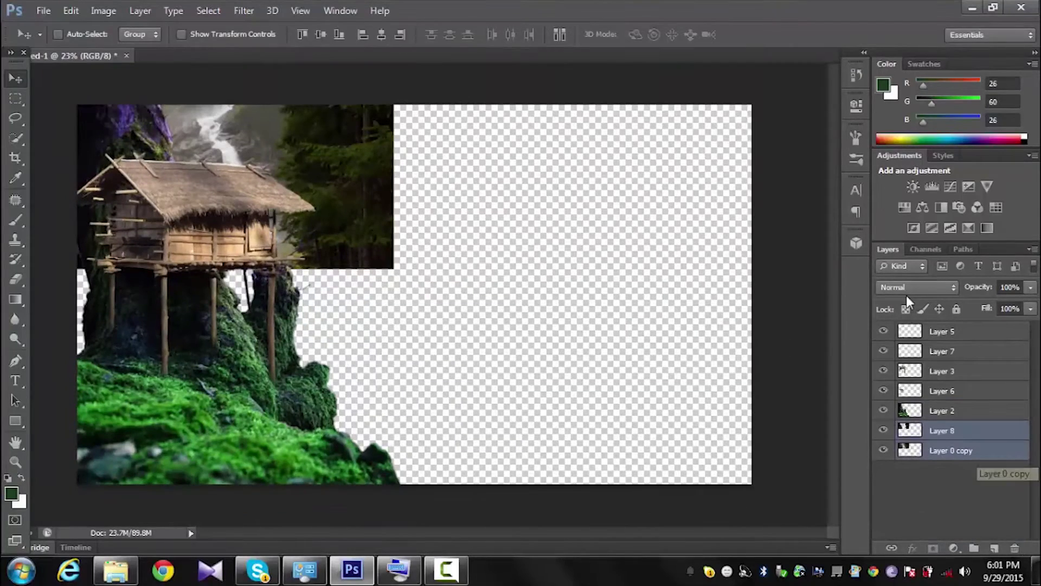
{"action": "key", "text": "ctrl+t"}
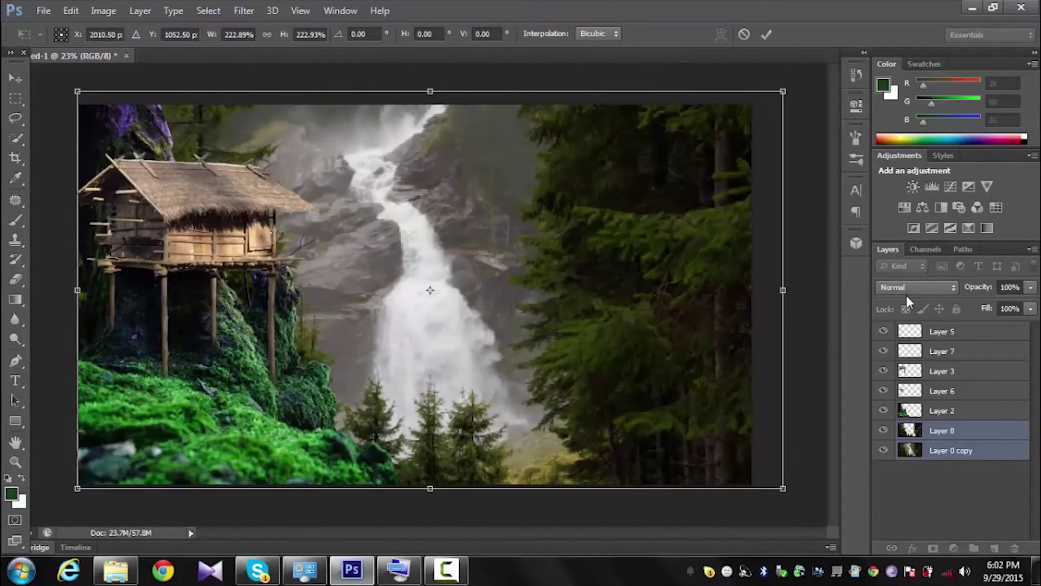
Step: Apply the roughly 223% enlargement of the waterfall and tree layers, then begin renaming Layer 5
{"action": "key", "text": "Return"}
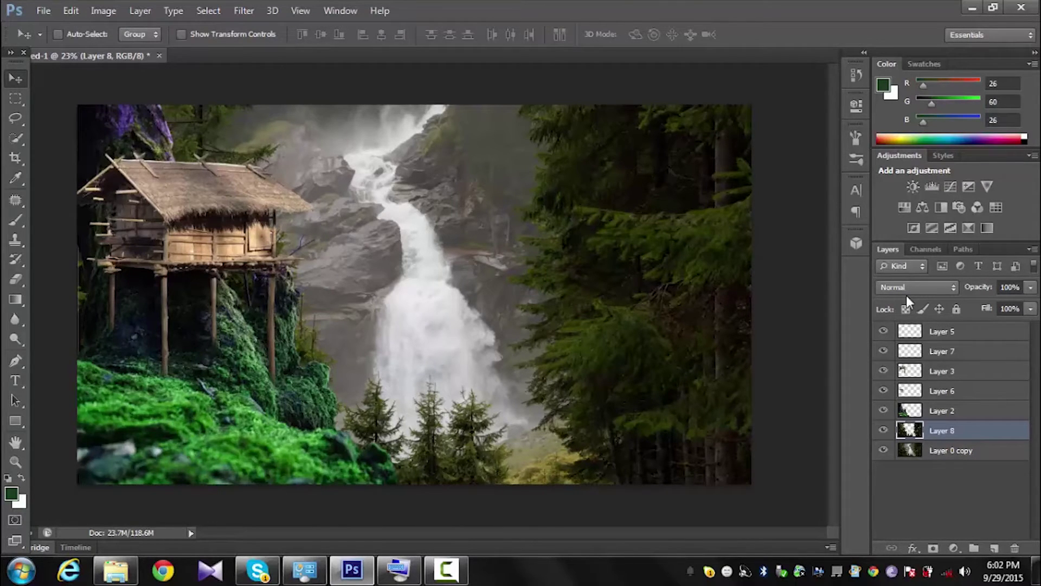
{"action": "double_click", "coordinate": [942, 331]}
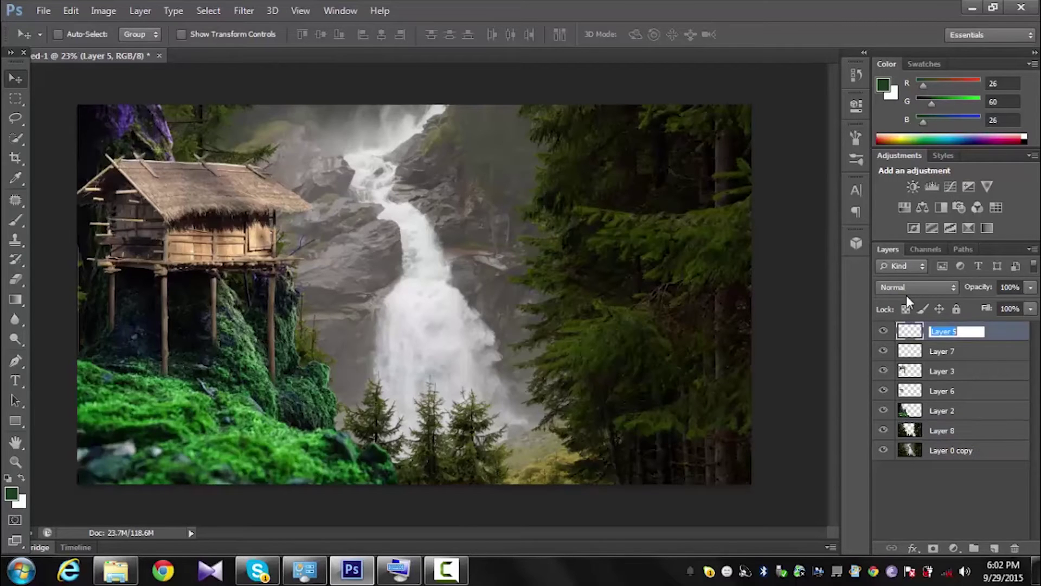
Step: Rename Layer 5 to 'cottage shadow' and Layer 7 to 'cottage green patch'
{"action": "type", "text": "cottage sha"}
{"action": "type", "text": "dow"}
{"action": "key", "text": "Return"}
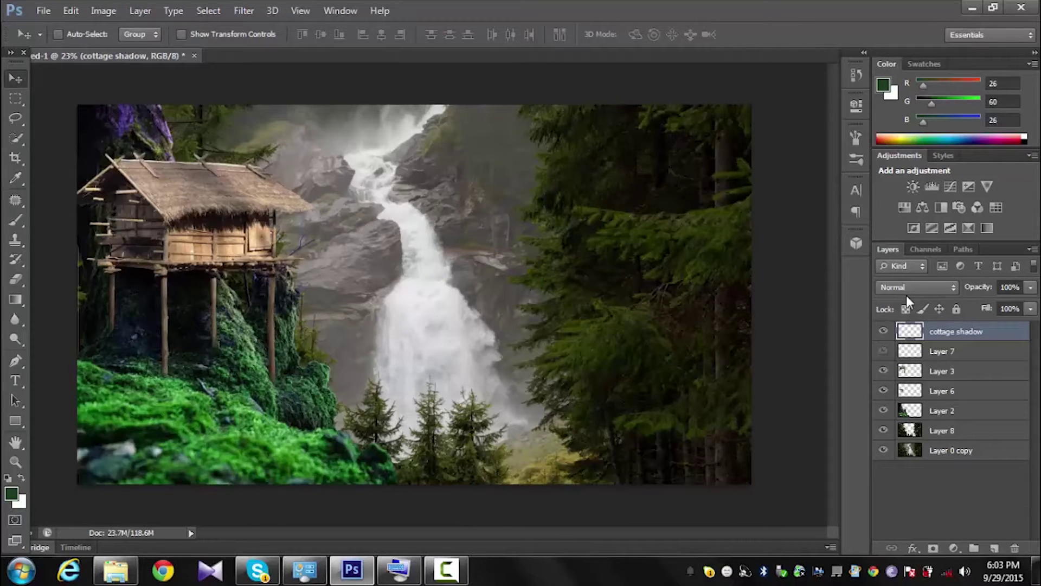
{"action": "key", "text": "alt+bracketleft"}
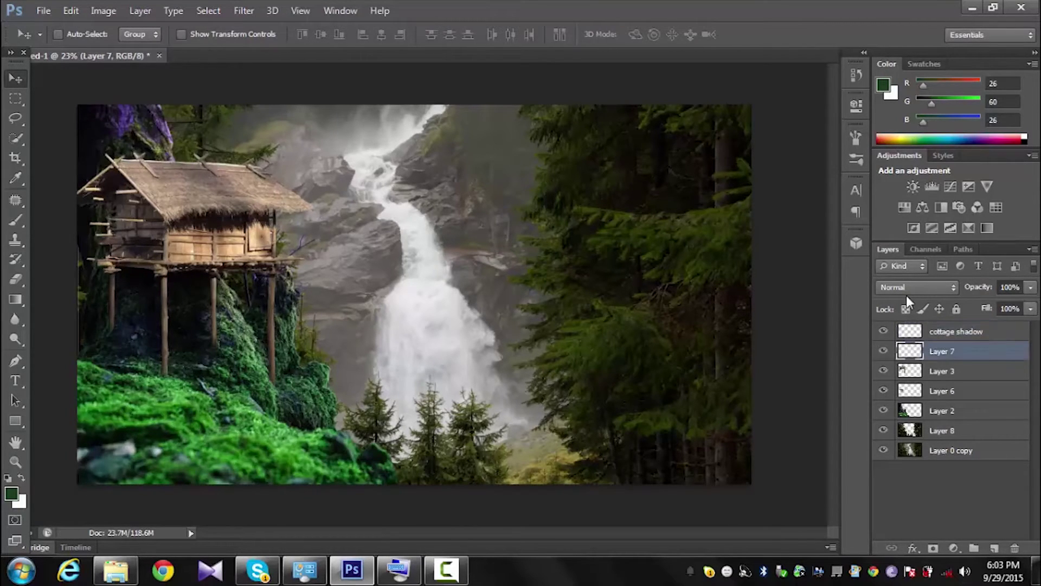
{"action": "double_click", "coordinate": [942, 351]}
{"action": "type", "text": "cottage green patch"}
{"action": "key", "text": "Return"}
Step: Rename the next layers to 'cottage', 'trunk' and 'trunk shadow'
{"action": "double_click", "coordinate": [942, 371]}
{"action": "type", "text": "cottage"}
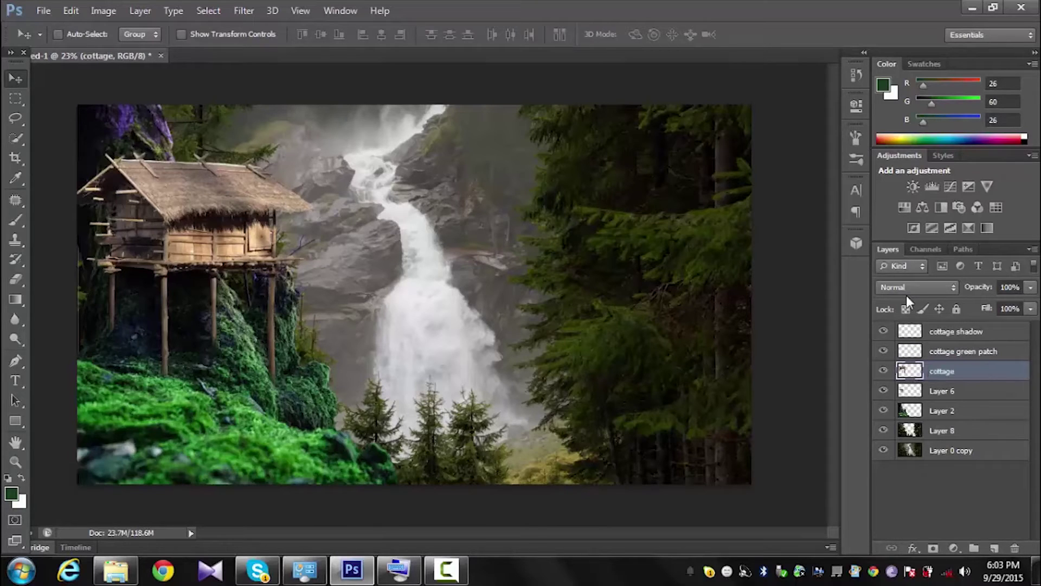
{"action": "key", "text": "Tab"}
{"action": "key", "text": "Tab"}
{"action": "type", "text": "t"}
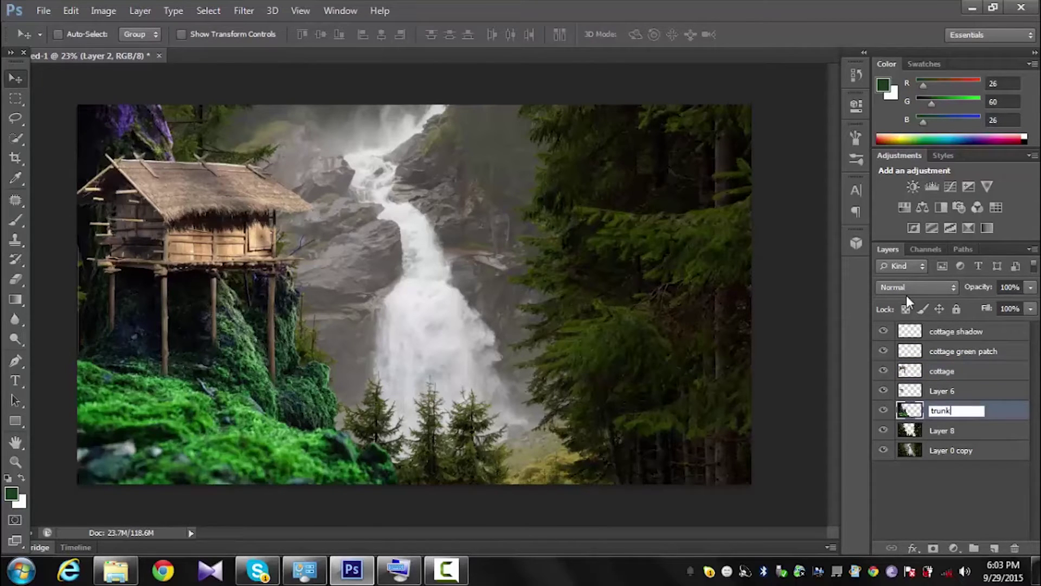
{"action": "key", "text": "shift+Tab"}
{"action": "type", "text": "trun"}
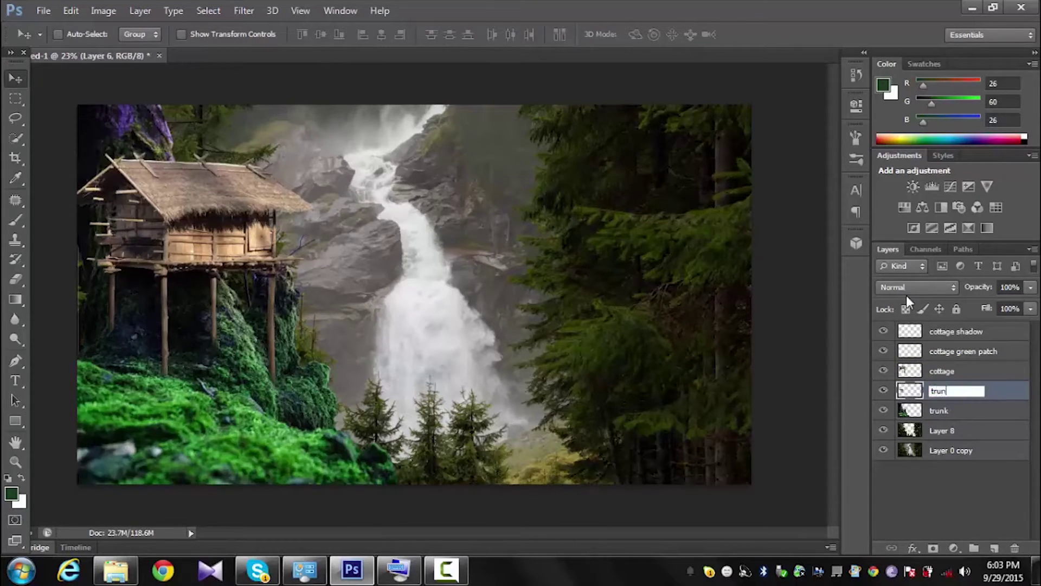
{"action": "type", "text": "k shadow"}
{"action": "key", "text": "Return"}
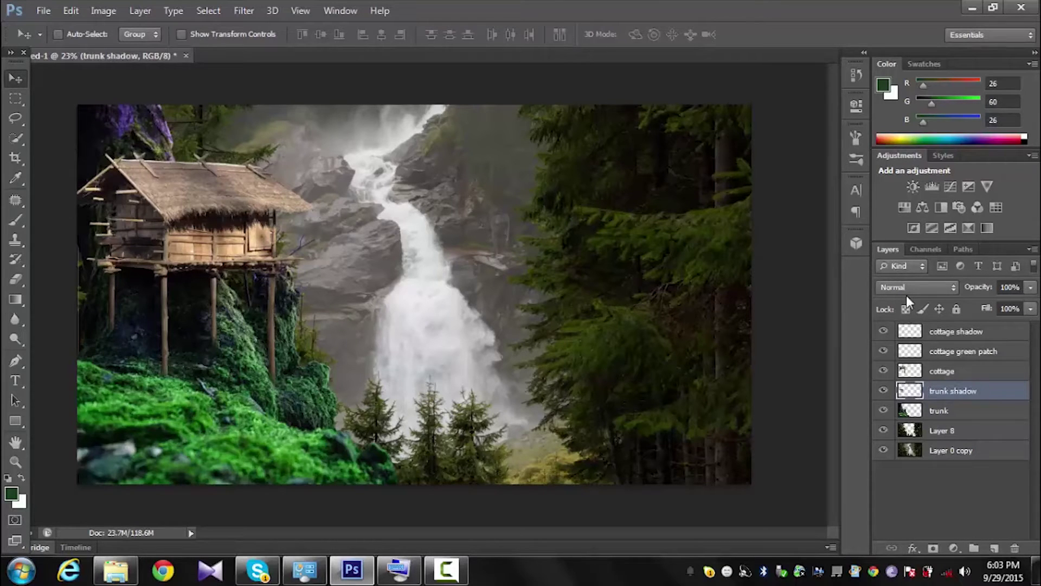
Step: Name the last layers 'tree extra' and 'background', then duplicate tree extra
{"action": "key", "text": "Tab"}
{"action": "key", "text": "Tab"}
{"action": "type", "text": "tree"}
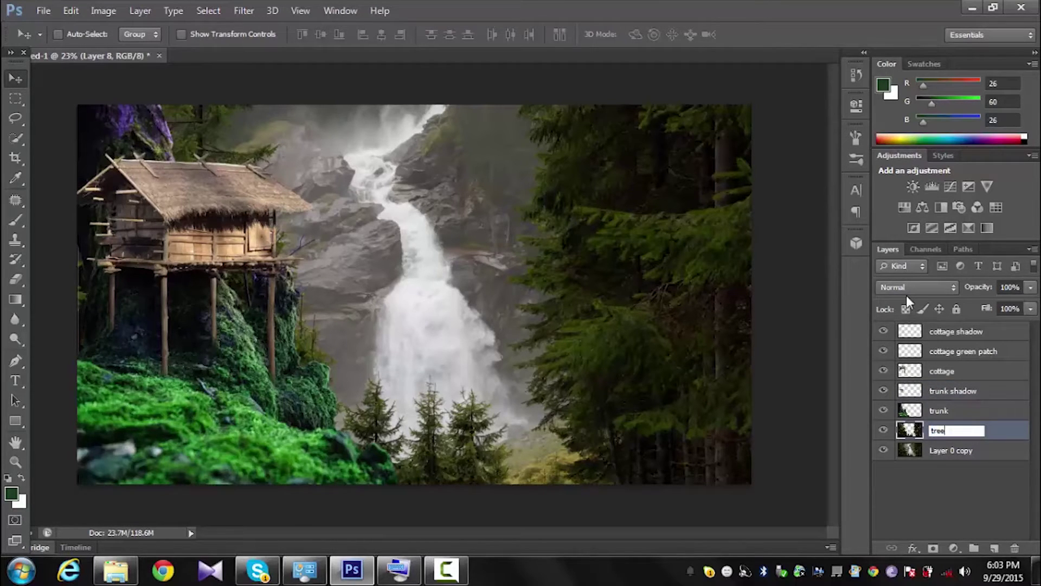
{"action": "key", "text": "Tab"}
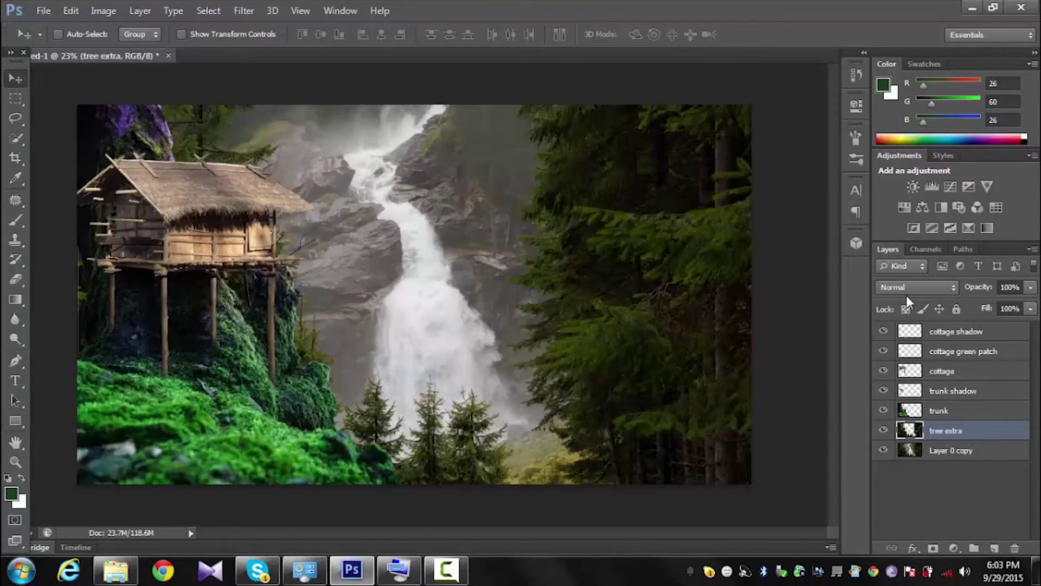
{"action": "type", "text": "background"}
{"action": "key", "text": "Return"}
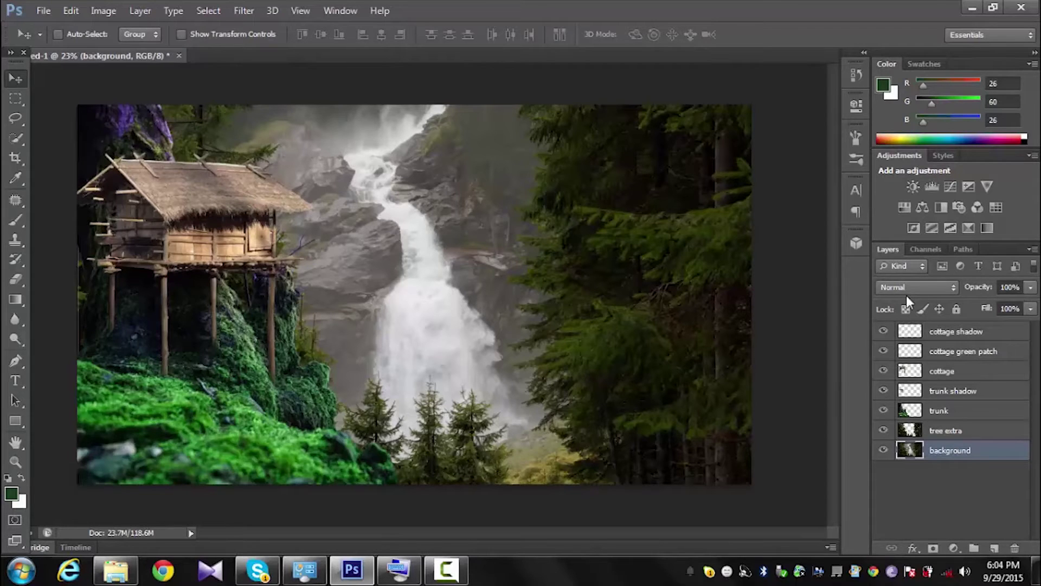
{"action": "key", "text": "alt+bracketright"}
{"action": "key", "text": "ctrl+j"}
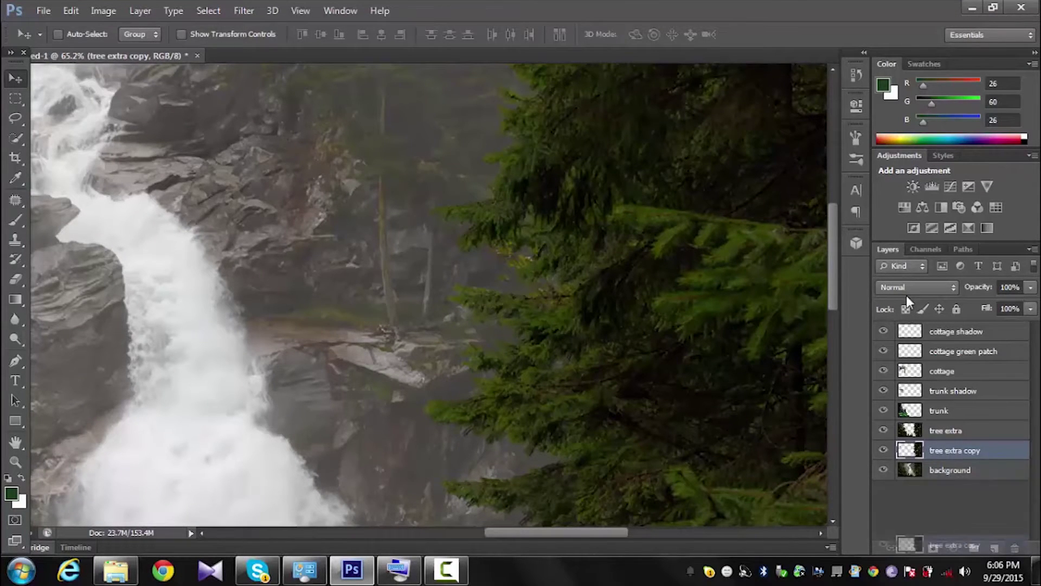
Step: Delete the tree extra copy and warm tree extra with Color Balance: Blue -100 toward yellow, Red +24
{"action": "key", "text": "Delete"}
{"action": "key", "text": "alt+bracketright"}
{"action": "key", "text": "alt+e"}
{"action": "key", "text": "Right"}
{"action": "key", "text": "Down"}
{"action": "key", "text": "Right"}
{"action": "key", "text": "Down"}
{"action": "key", "text": "Down"}
{"action": "key", "text": "Down"}
{"action": "key", "text": "Return"}
{"action": "key", "text": "Tab"}
{"action": "key", "text": "Tab"}
{"action": "type", "text": "24"}
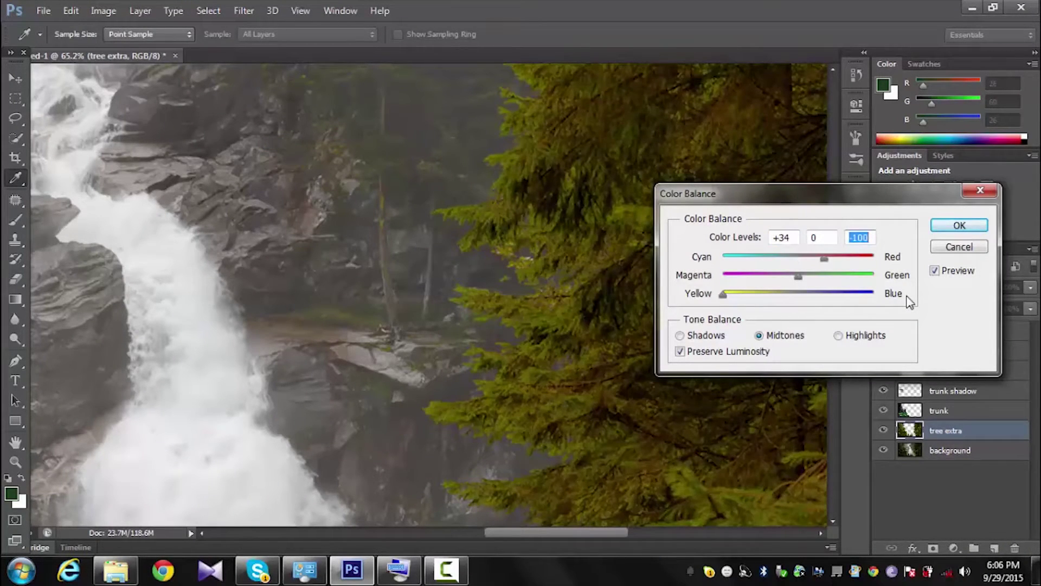
{"action": "key", "text": "Return"}
{"action": "key", "text": "v"}
Step: Apply a second Color Balance, then hide tree extra behind a black layer mask
{"action": "key", "text": "alt+i"}
{"action": "key", "text": "Down"}
{"action": "key", "text": "Down"}
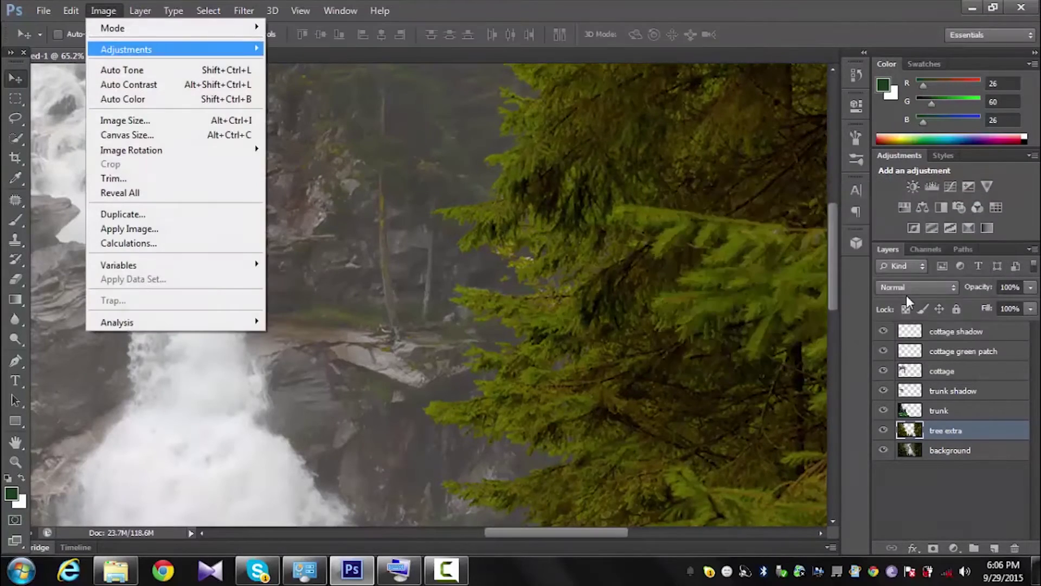
{"action": "key", "text": "Right"}
{"action": "key", "text": "Down"}
{"action": "key", "text": "Down"}
{"action": "key", "text": "Down"}
{"action": "key", "text": "Down"}
{"action": "key", "text": "Return"}
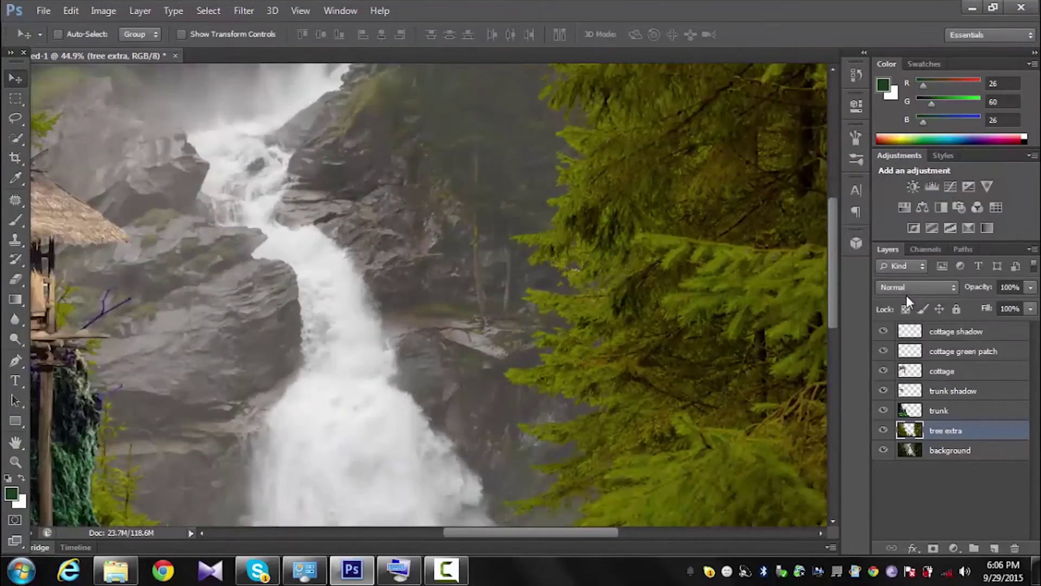
{"action": "key", "text": "ctrl+i"}
{"action": "key", "text": "i"}
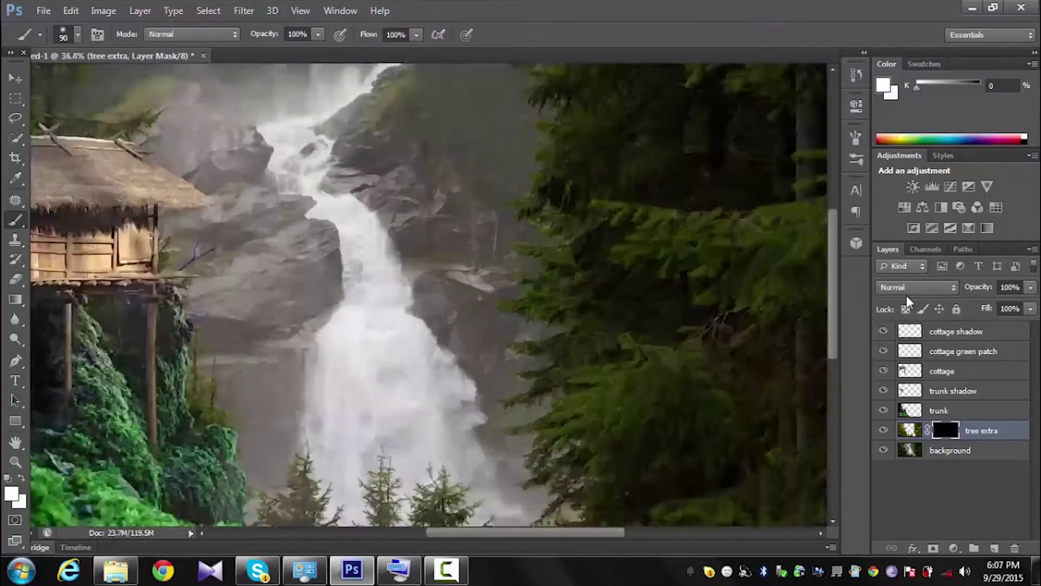
Step: Paint the warm tint back onto the fir branches and cliff trees with brush sizes 15 and 40
{"action": "key", "text": "ctrl+plus"}
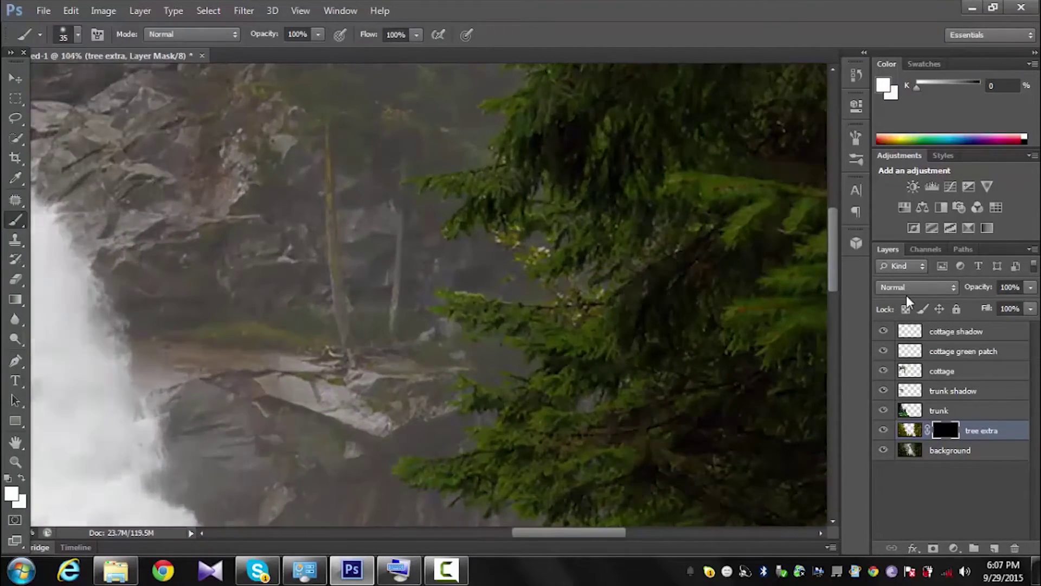
{"action": "key", "text": "ctrl+plus"}
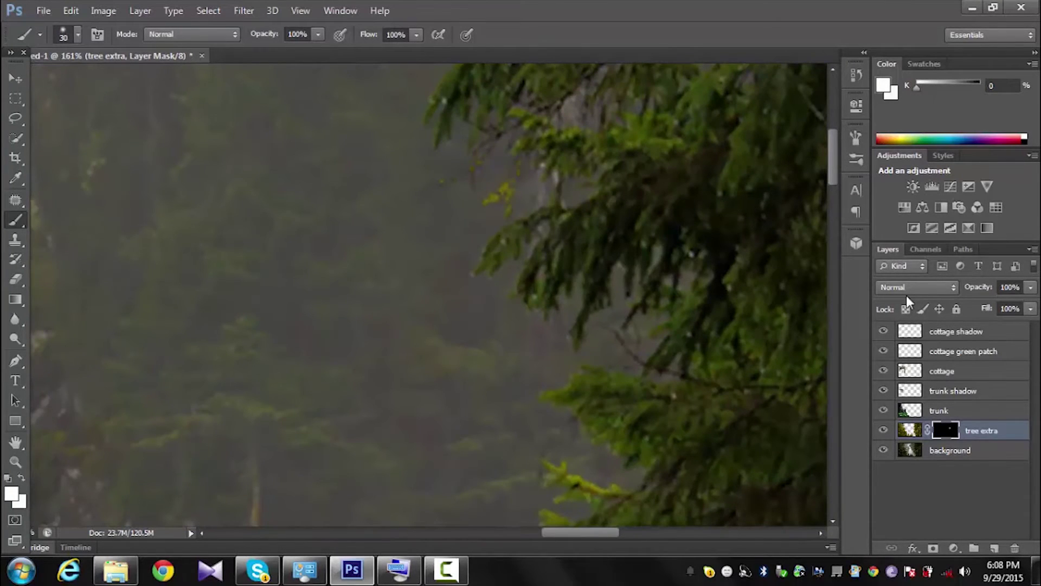
{"action": "key", "text": "bracketleft"}
{"action": "key", "text": "bracketleft"}
{"action": "key", "text": "bracketleft"}
{"action": "key", "text": "ctrl+minus"}
{"action": "key", "text": "ctrl+minus"}
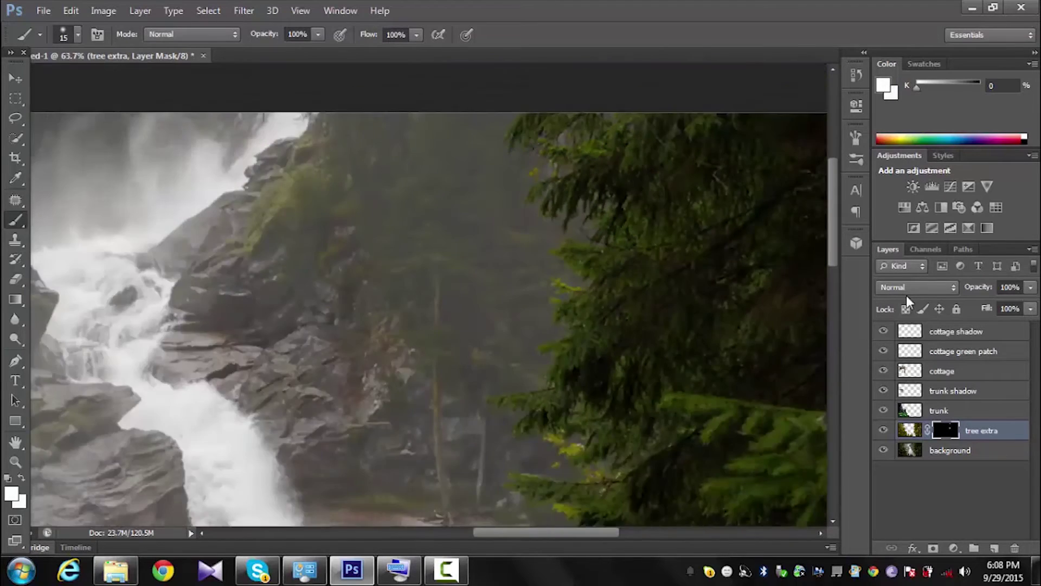
{"action": "key", "text": "ctrl+plus"}
{"action": "key", "text": "ctrl+plus"}
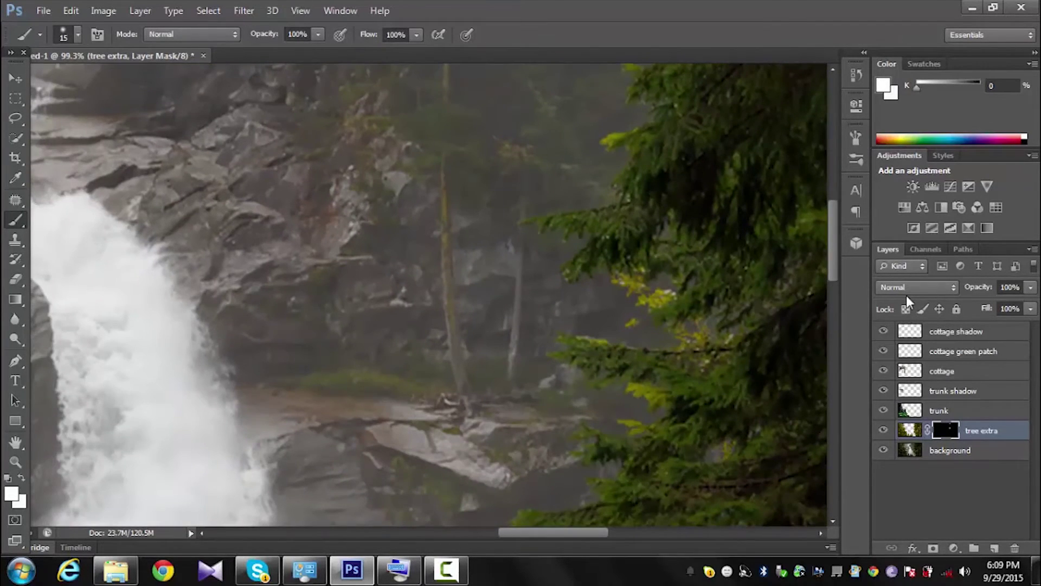
{"action": "key", "text": "]"}
{"action": "key", "text": "]"}
{"action": "key", "text": "]"}
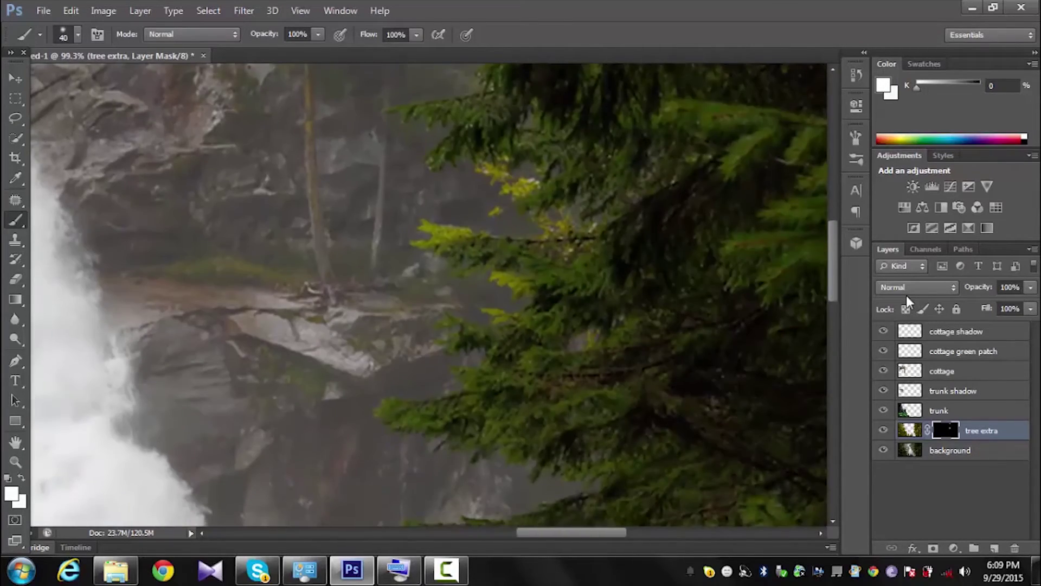
{"action": "key", "text": "ctrl+0"}
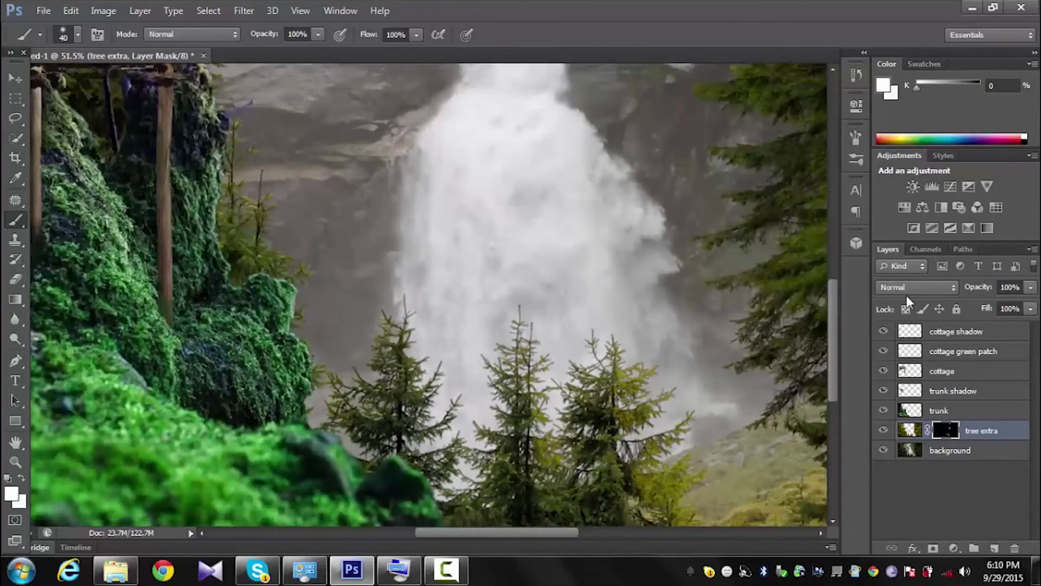
Step: Set the mask brush to 36% opacity, 41% flow and 66 px, then select the trunk layer
{"action": "key", "text": "7"}
{"action": "key", "text": "4"}
{"action": "key", "text": "shift+7"}
{"action": "key", "text": "shift+0"}
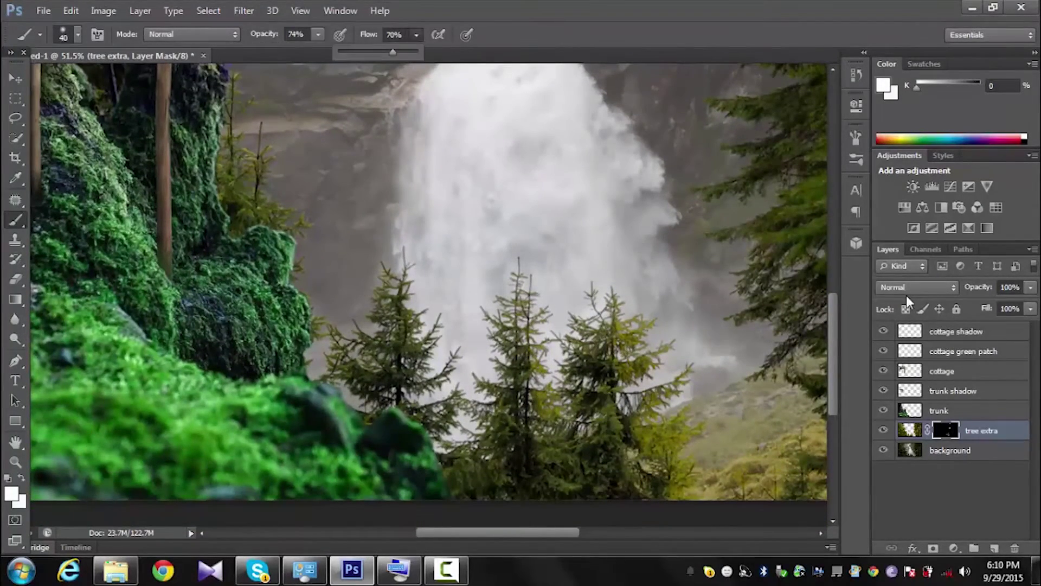
{"action": "key", "text": "3"}
{"action": "key", "text": "6"}
{"action": "key", "text": "shift+4"}
{"action": "key", "text": "shift+1"}
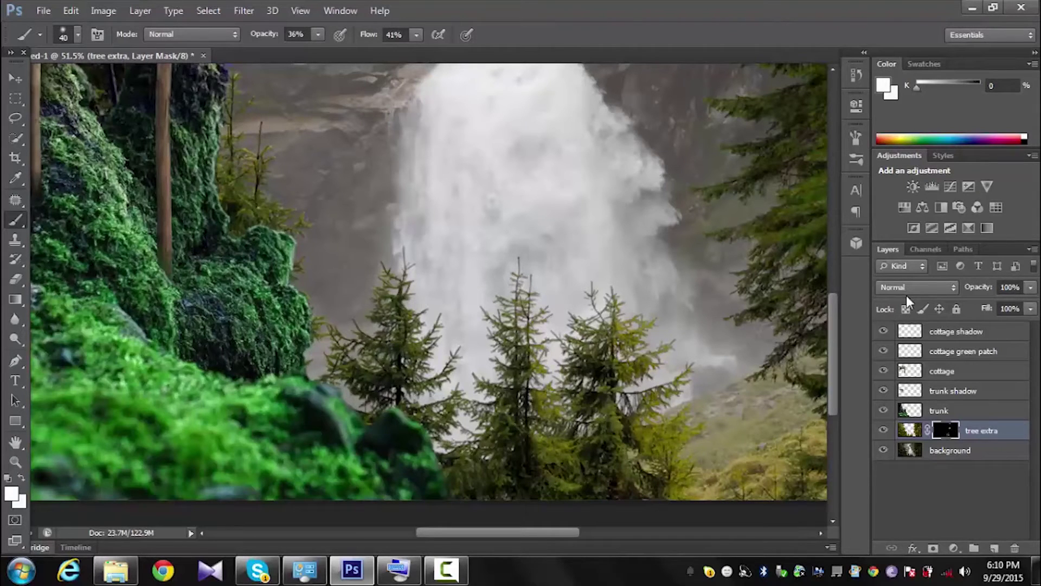
{"action": "right_click", "coordinate": [475, 351]}
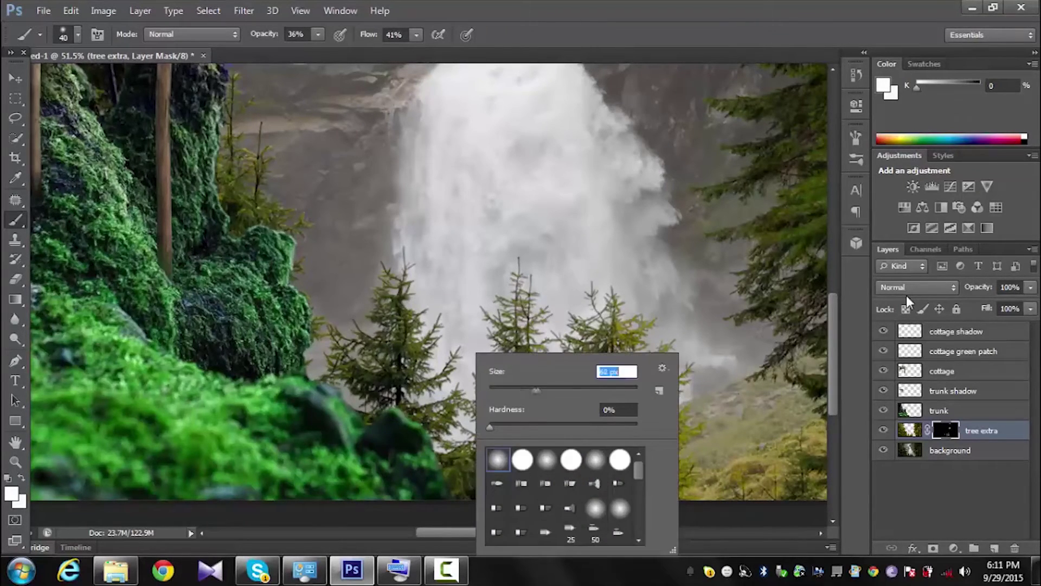
{"action": "type", "text": "66"}
{"action": "key", "text": "Return"}
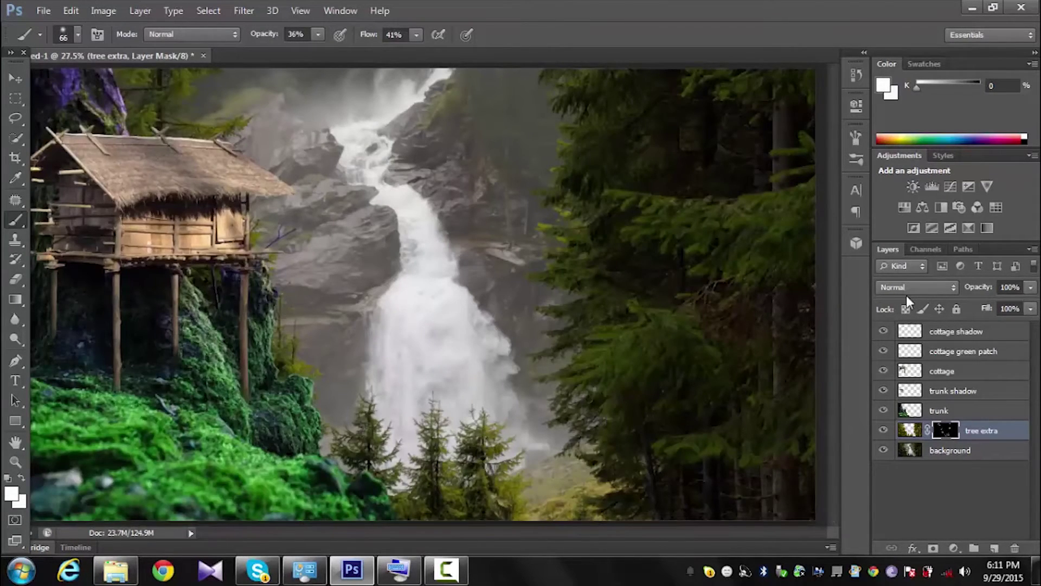
{"action": "key", "text": "alt+bracketright"}
Step: Duplicate the trunk layer and warm the copy toward yellow and red (about +37) with Color Balance
{"action": "key", "text": "ctrl+j"}
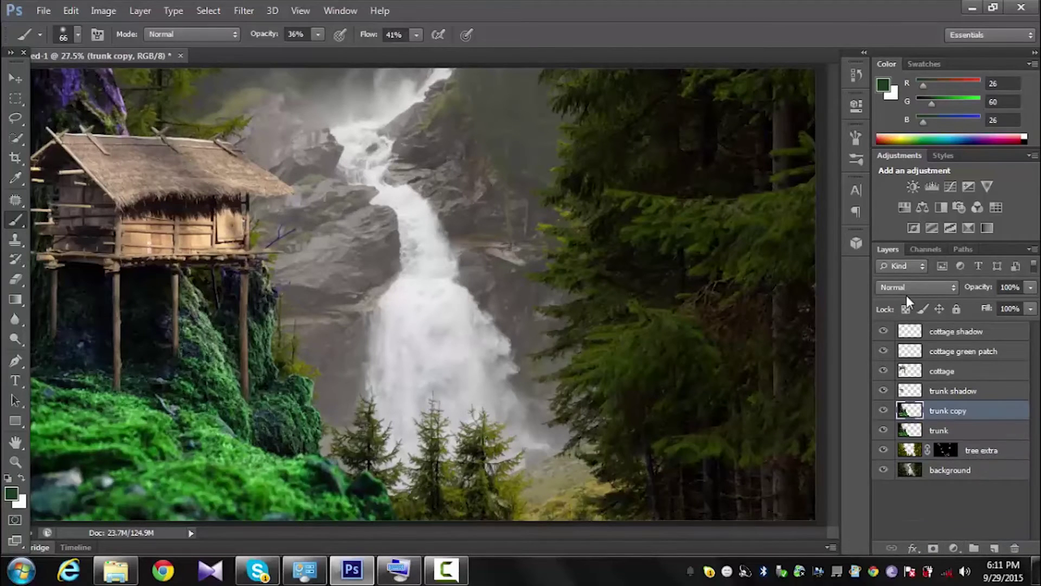
{"action": "key", "text": "alt+i"}
{"action": "key", "text": "j"}
{"action": "key", "text": "Down"}
{"action": "key", "text": "Down"}
{"action": "key", "text": "Down"}
{"action": "key", "text": "Return"}
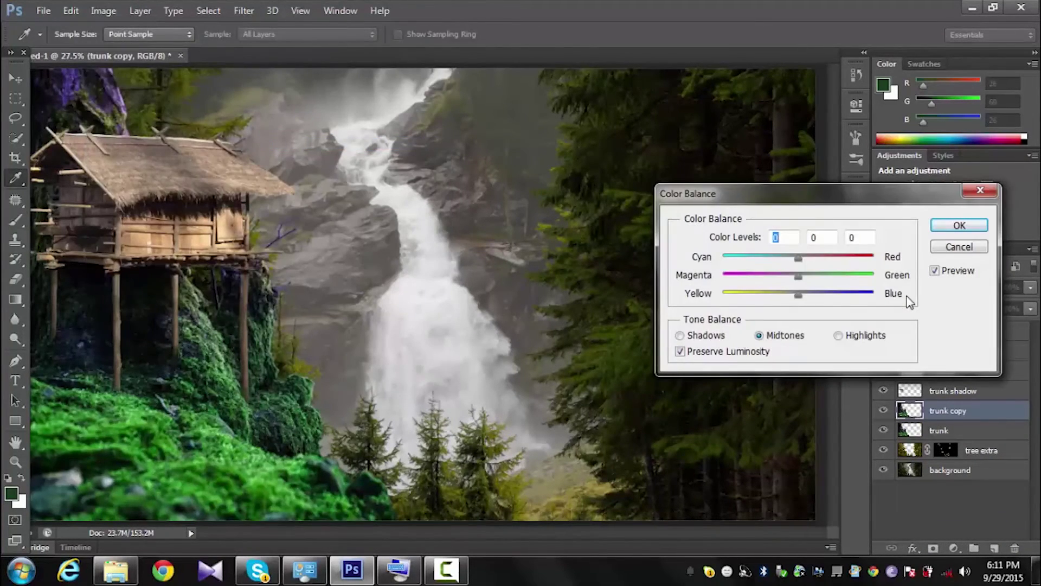
{"action": "key", "text": "Tab"}
{"action": "key", "text": "Tab"}
{"action": "key", "text": "shift+Down"}
{"action": "key", "text": "shift+Down"}
{"action": "key", "text": "shift+Down"}
{"action": "key", "text": "Down"}
{"action": "key", "text": "Down"}
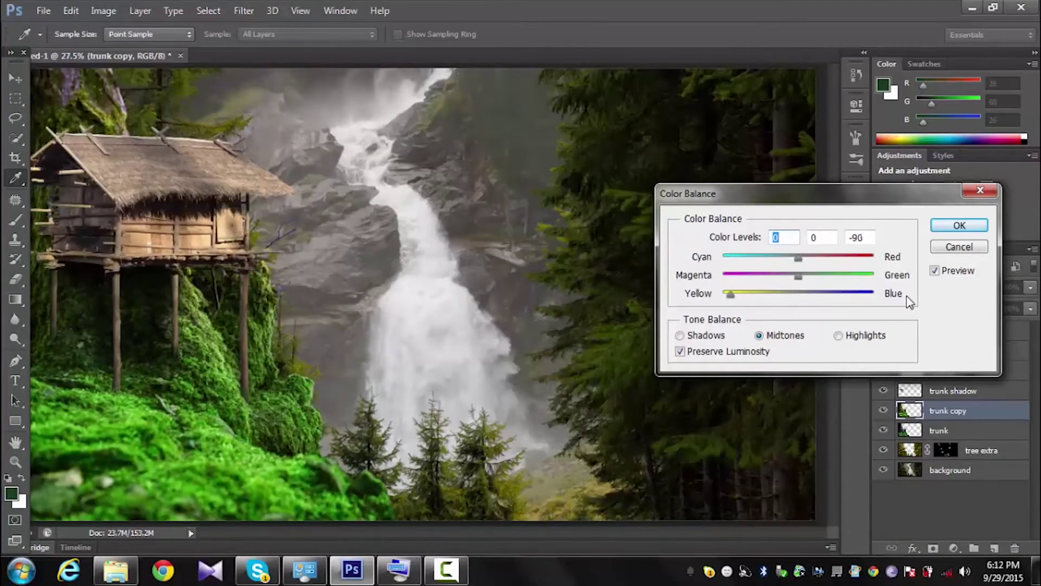
{"action": "key", "text": "Tab"}
{"action": "key", "text": "shift+Up"}
{"action": "key", "text": "shift+Up"}
{"action": "key", "text": "shift+Up"}
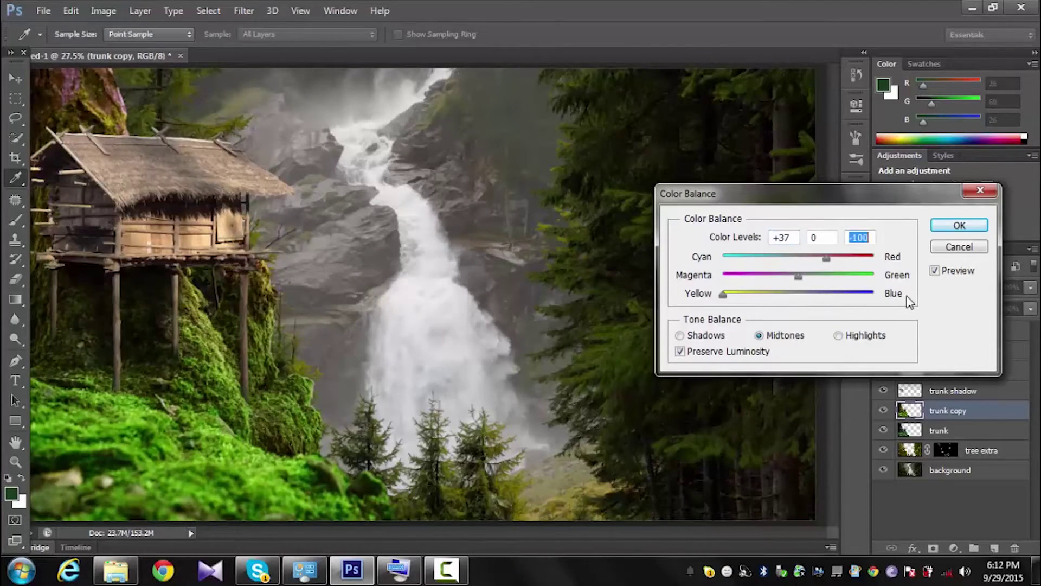
{"action": "key", "text": "Return"}
{"action": "key", "text": "b"}
Step: Apply a second Color Balance to the trunk copy with Red +40 and Blue -46
{"action": "key", "text": "alt+i"}
{"action": "key", "text": "j"}
{"action": "key", "text": "Down"}
{"action": "key", "text": "Down"}
{"action": "key", "text": "Down"}
{"action": "key", "text": "Return"}
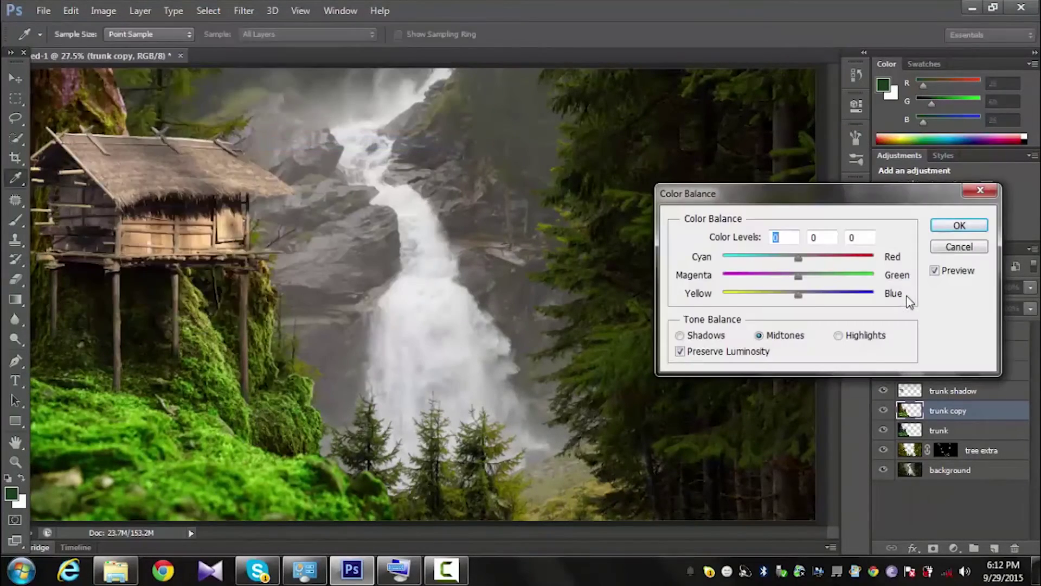
{"action": "key", "text": "Tab"}
{"action": "key", "text": "Tab"}
{"action": "type", "text": "-46"}
{"action": "key", "text": "shift+Tab"}
{"action": "key", "text": "shift+Tab"}
{"action": "type", "text": "40"}
{"action": "key", "text": "Tab"}
{"action": "key", "text": "Tab"}
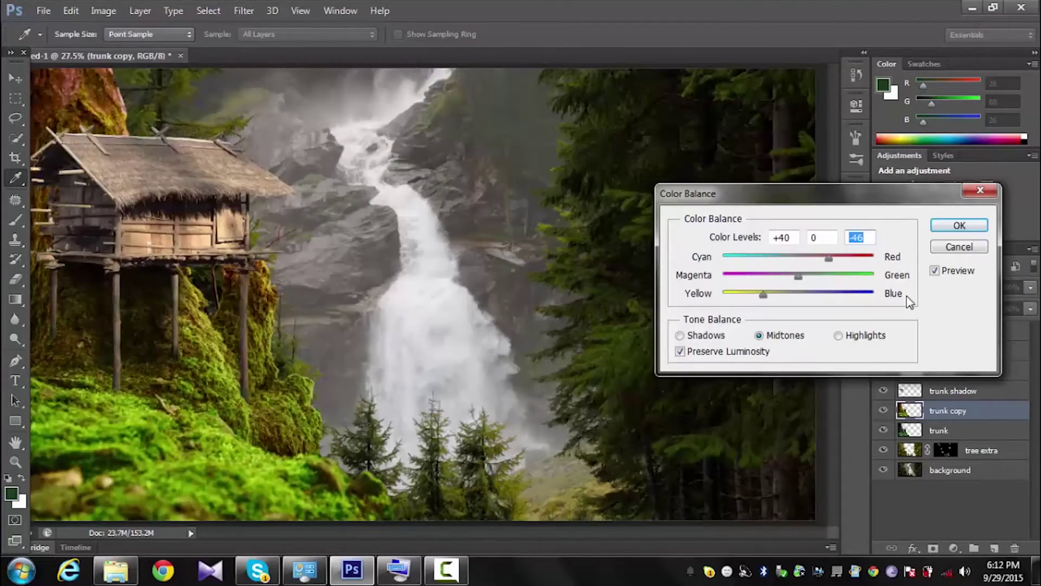
{"action": "key", "text": "Return"}
Step: Hide the trunk copy behind a black layer mask and paint its glow onto the mossy trunk with a 100 px brush
{"action": "key", "text": "b"}
{"action": "key", "text": "alt+l"}
{"action": "key", "text": "m"}
{"action": "key", "text": "h"}
{"action": "key", "text": "d"}
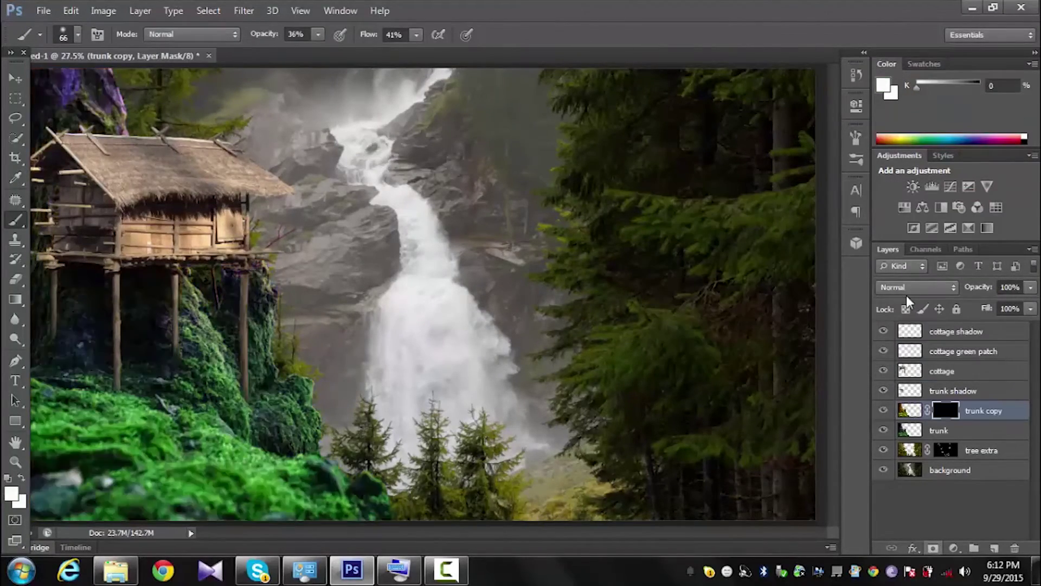
{"action": "key", "text": "ctrl+plus"}
{"action": "key", "text": "ctrl+plus"}
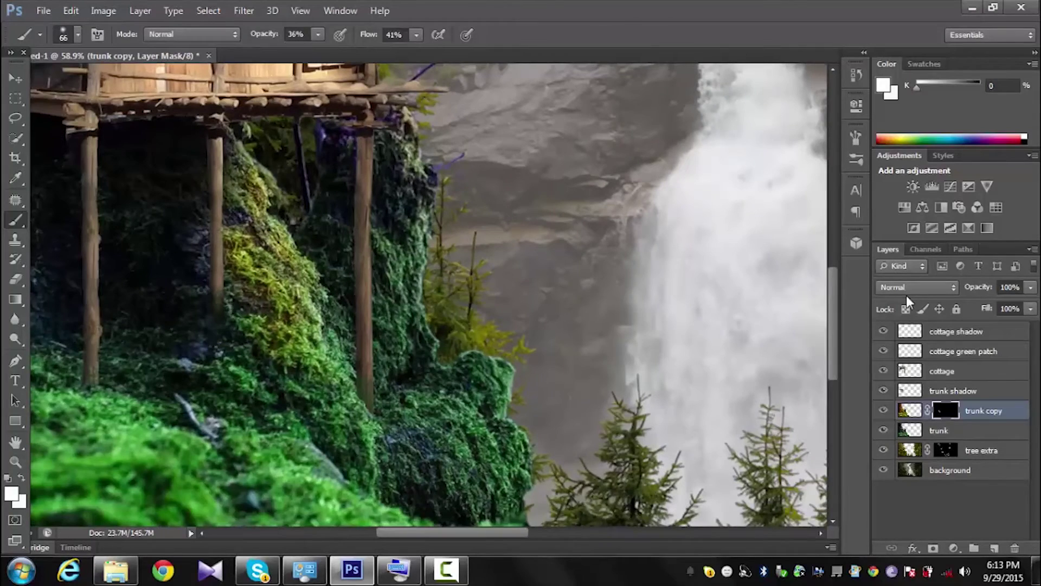
{"action": "key", "text": "ctrl+0"}
{"action": "key", "text": "bracketright"}
{"action": "key", "text": "bracketright"}
{"action": "key", "text": "bracketright"}
{"action": "key", "text": "bracketright"}
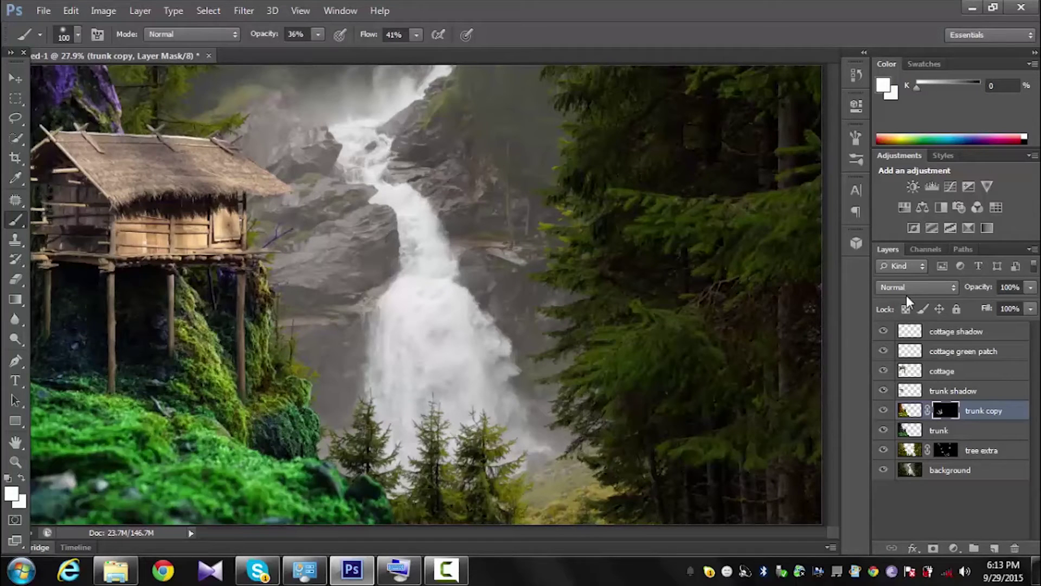
{"action": "key", "text": "ctrl+minus"}
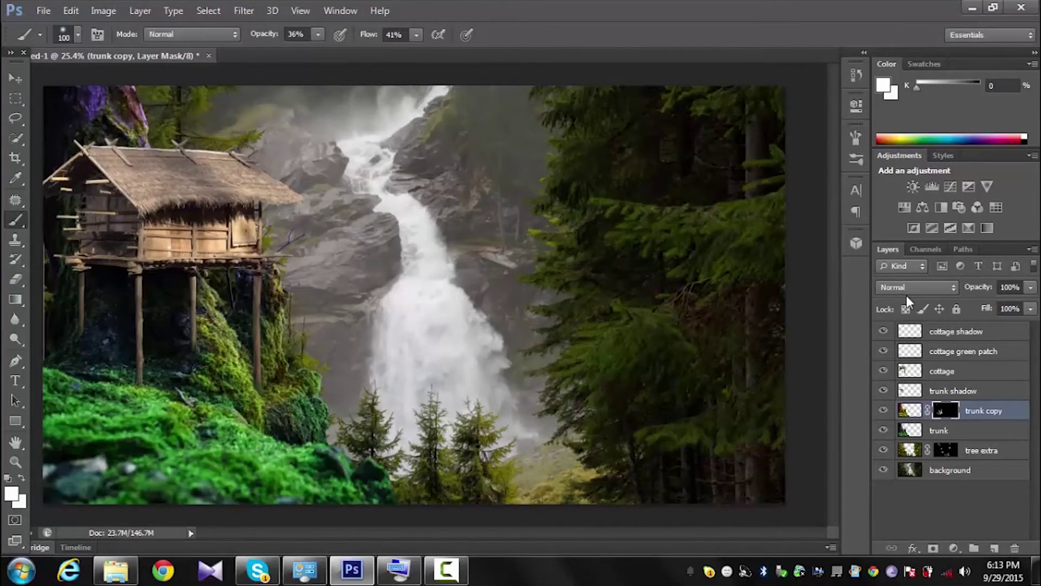
{"action": "key", "text": "ctrl+shift+alt+n"}
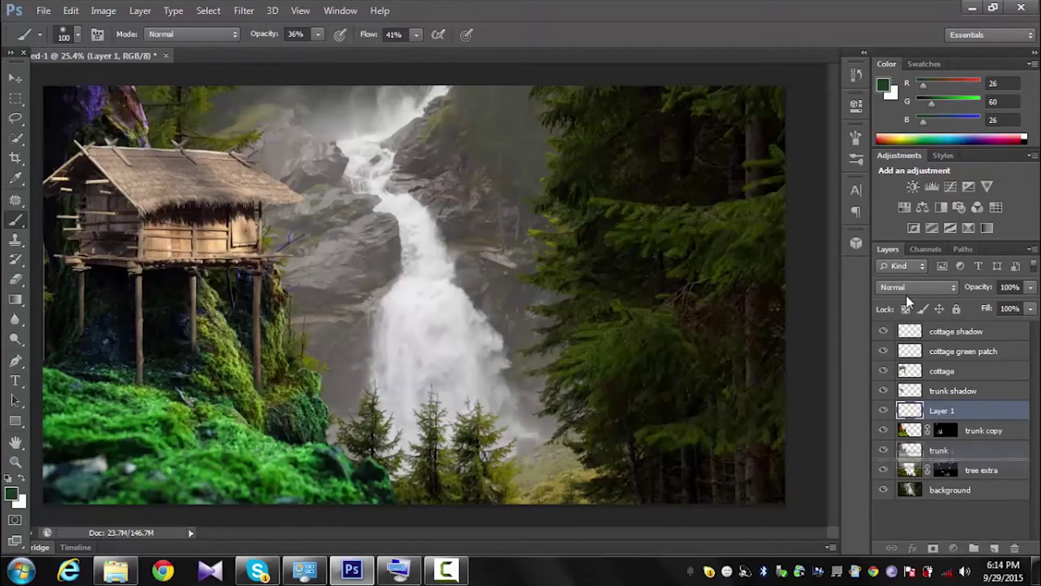
Step: Move the new layer just above the background and rename it 'light'
{"action": "key", "text": "ctrl+bracketleft"}
{"action": "key", "text": "ctrl+bracketleft"}
{"action": "key", "text": "ctrl+bracketleft"}
{"action": "key", "text": "F2"}
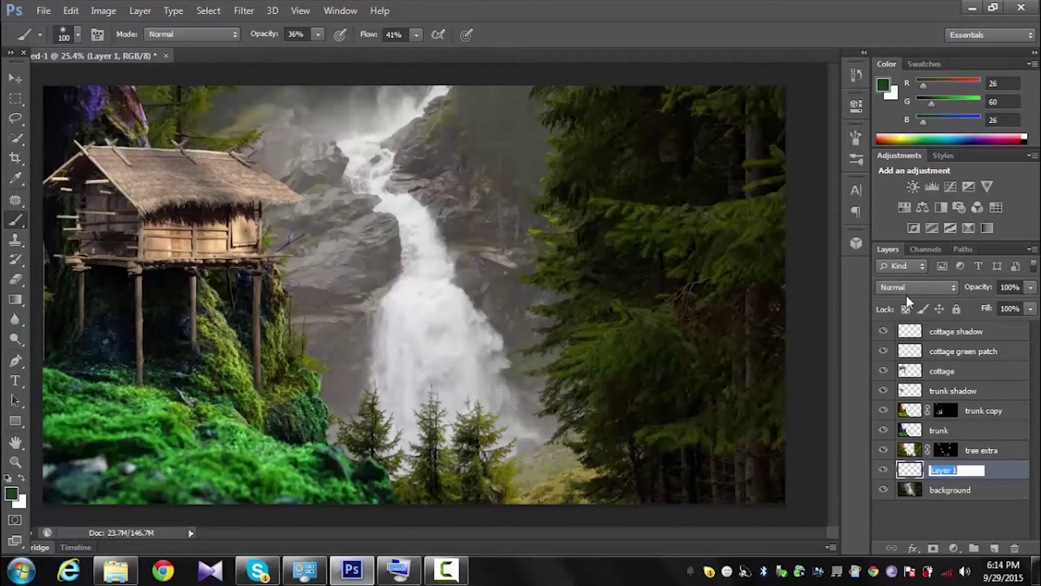
{"action": "type", "text": "light"}
{"action": "key", "text": "Return"}
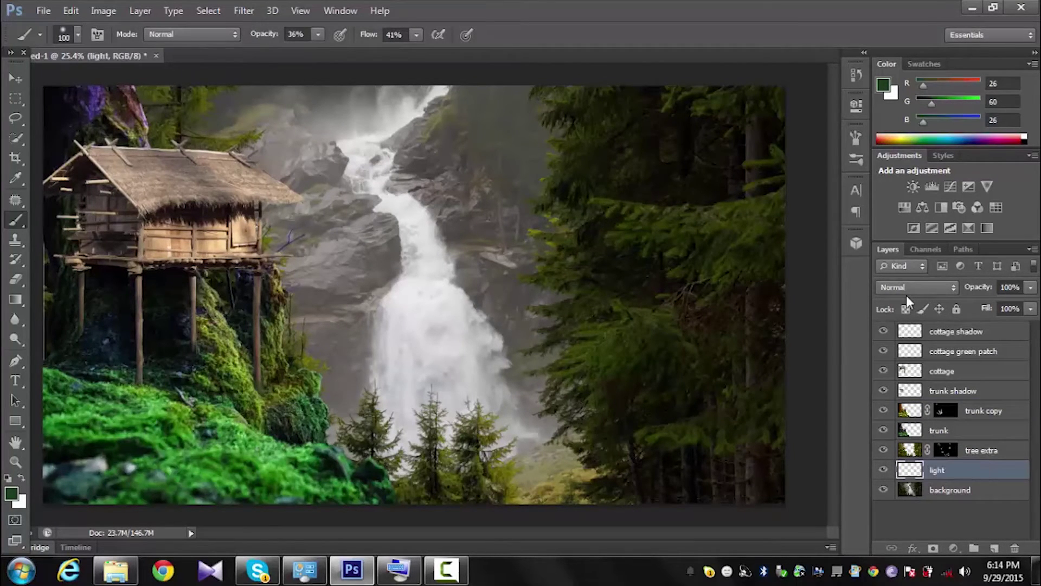
Step: Apply Color Balance to the background with cyan–red -23 and magenta–green +11
{"action": "key", "text": "alt+bracketleft"}
{"action": "key", "text": "alt+i"}
{"action": "key", "text": "a"}
{"action": "key", "text": "Down"}
{"action": "key", "text": "Down"}
{"action": "key", "text": "Down"}
{"action": "key", "text": "Down"}
{"action": "key", "text": "Return"}
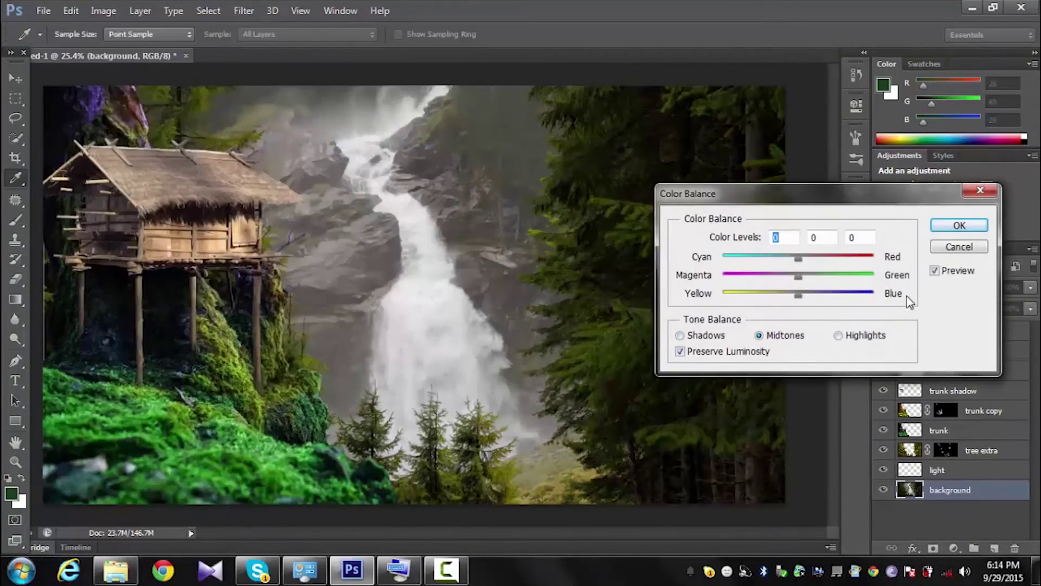
{"action": "type", "text": "-23"}
{"action": "key", "text": "Tab"}
{"action": "type", "text": "11"}
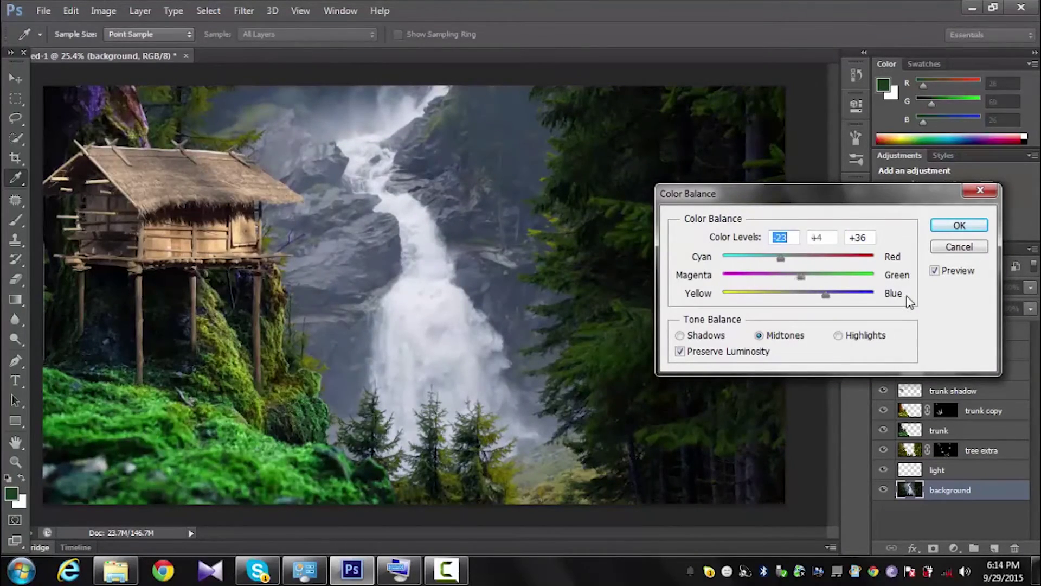
{"action": "key", "text": "Return"}
{"action": "key", "text": "b"}
Step: Start a Color Balance on the cottage layer, entering -6 and -13
{"action": "key", "text": "alt+bracketright"}
{"action": "key", "text": "alt+bracketright"}
{"action": "key", "text": "alt+bracketright"}
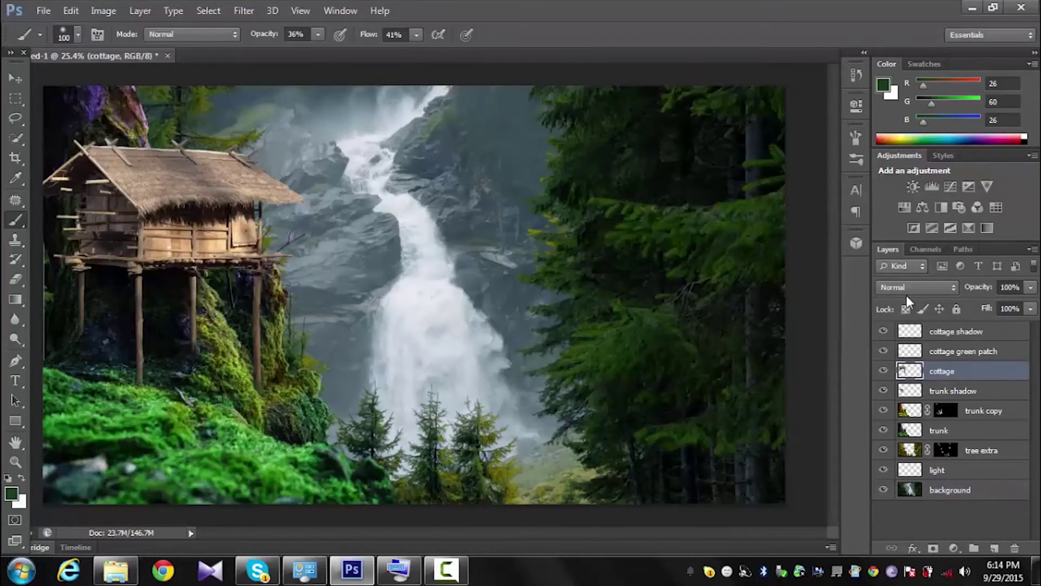
{"action": "key", "text": "alt+i"}
{"action": "key", "text": "a"}
{"action": "key", "text": "Down"}
{"action": "key", "text": "Down"}
{"action": "key", "text": "Down"}
Step: Fine-tune the cottage Color Balance to -17, +22, -17 toward cyan, green and yellow, and apply it
{"action": "key", "text": "Down"}
{"action": "key", "text": "Return"}
{"action": "type", "text": "-6"}
{"action": "key", "text": "Tab"}
{"action": "key", "text": "Tab"}
{"action": "type", "text": "-13"}
{"action": "key", "text": "Tab"}
{"action": "key", "text": "Down"}
{"action": "key", "text": "Down"}
{"action": "key", "text": "Down"}
{"action": "key", "text": "Down"}
{"action": "key", "text": "Down"}
{"action": "key", "text": "Down"}
{"action": "key", "text": "Up"}
{"action": "key", "text": "Up"}
{"action": "key", "text": "Up"}
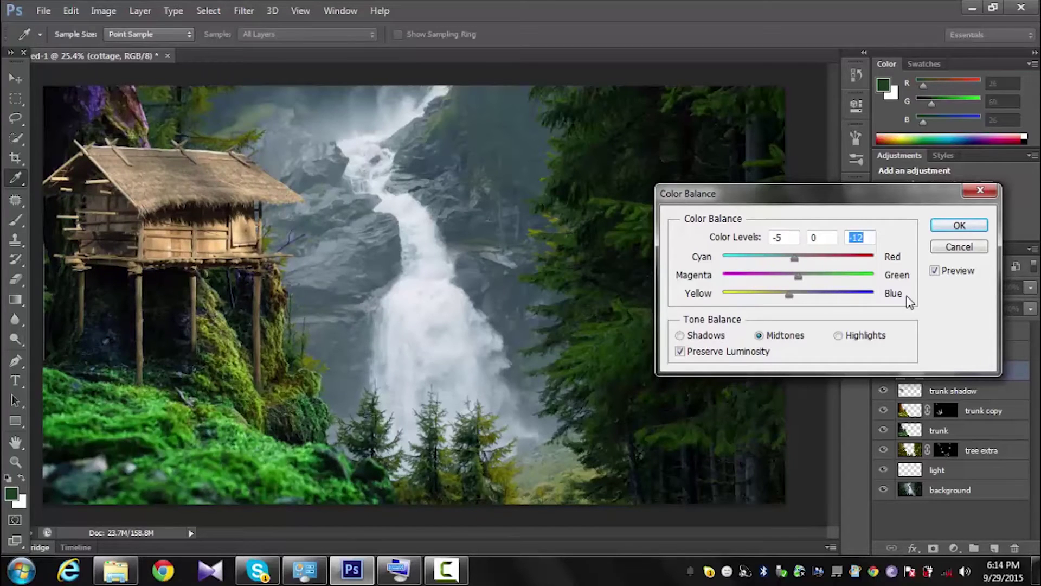
{"action": "key", "text": "Down"}
{"action": "key", "text": "Down"}
{"action": "key", "text": "Down"}
{"action": "key", "text": "Up"}
{"action": "key", "text": "Up"}
{"action": "key", "text": "Up"}
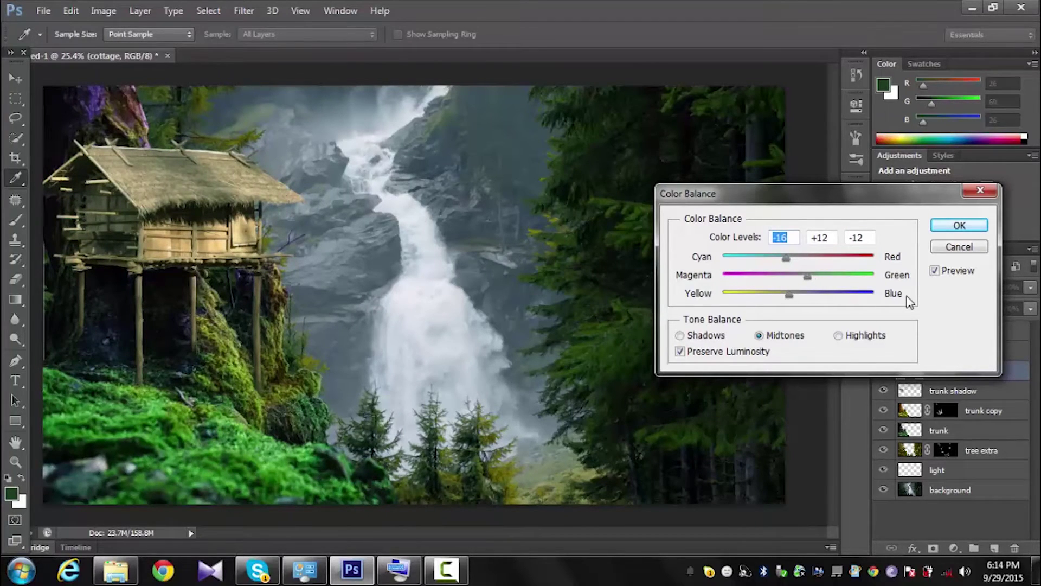
{"action": "key", "text": "Tab"}
{"action": "key", "text": "Up"}
{"action": "key", "text": "Up"}
{"action": "key", "text": "Up"}
{"action": "key", "text": "Up"}
{"action": "key", "text": "Up"}
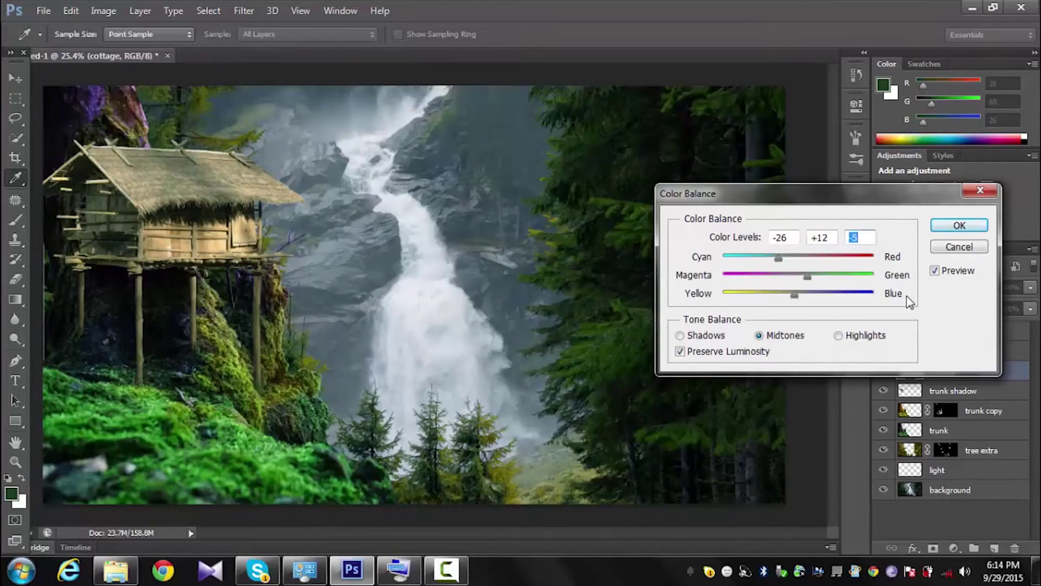
{"action": "key", "text": "Tab"}
{"action": "key", "text": "Up"}
{"action": "key", "text": "Up"}
{"action": "key", "text": "Up"}
{"action": "key", "text": "Up"}
{"action": "key", "text": "Up"}
{"action": "key", "text": "Down"}
{"action": "key", "text": "Tab"}
{"action": "key", "text": "Tab"}
{"action": "key", "text": "Down"}
{"action": "key", "text": "Down"}
{"action": "key", "text": "Down"}
{"action": "key", "text": "Down"}
{"action": "key", "text": "Down"}
{"action": "key", "text": "Down"}
{"action": "key", "text": "Down"}
{"action": "key", "text": "Tab"}
{"action": "key", "text": "Down"}
{"action": "key", "text": "Down"}
{"action": "key", "text": "Down"}
{"action": "key", "text": "Return"}
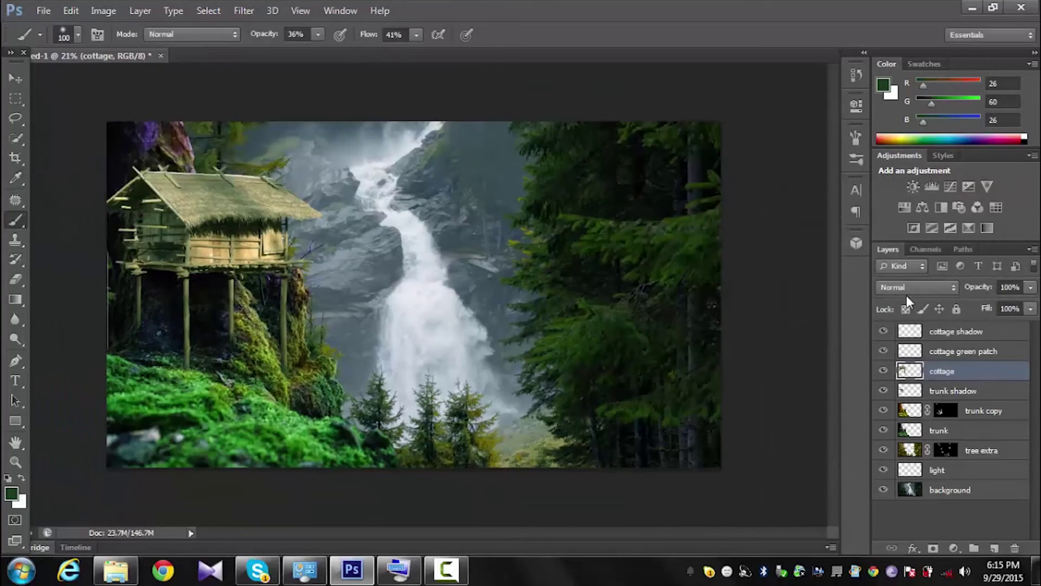
{"action": "key", "text": "alt+bracketright"}
{"action": "key", "text": "alt+bracketright"}
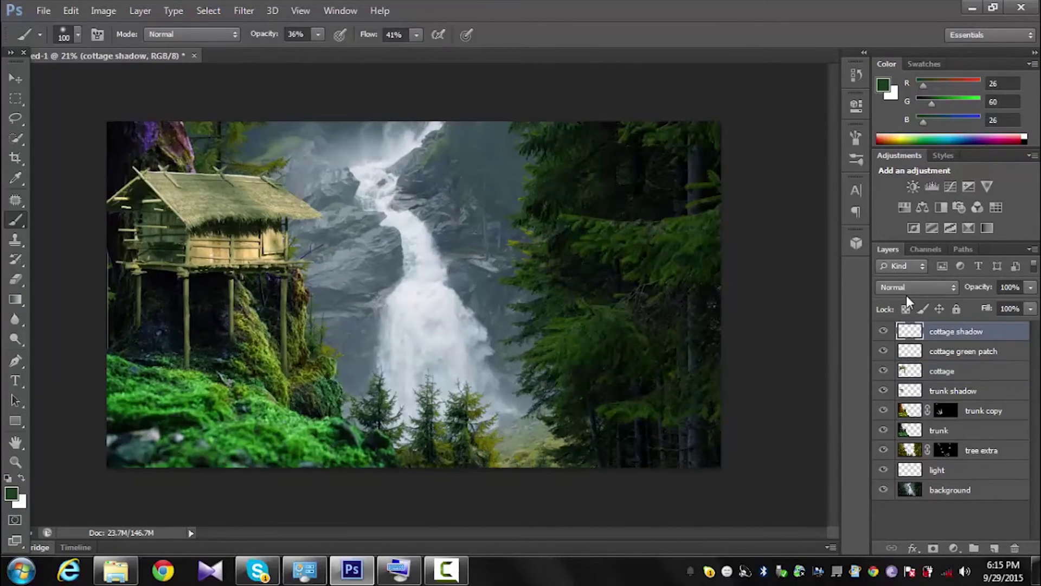
Step: Add a Levels adjustment layer on top with midtone gamma 0.78
{"action": "left_click", "coordinate": [953, 548]}
{"action": "left_click", "coordinate": [908, 293]}
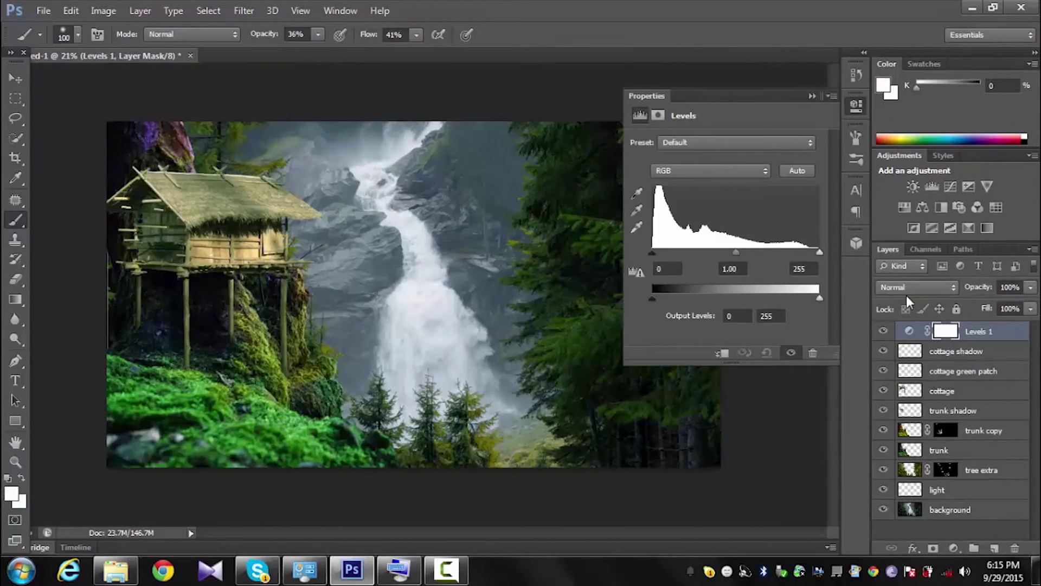
{"action": "left_click_drag", "start_coordinate": [752, 252], "coordinate": [749, 252]}
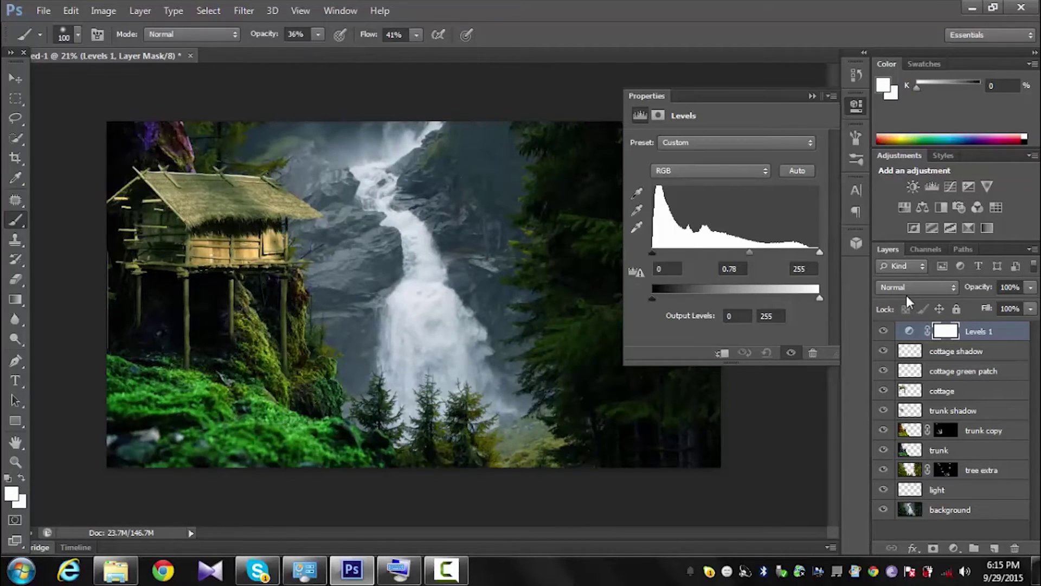
{"action": "left_click", "coordinate": [811, 95]}
{"action": "key", "text": "ctrl+0"}
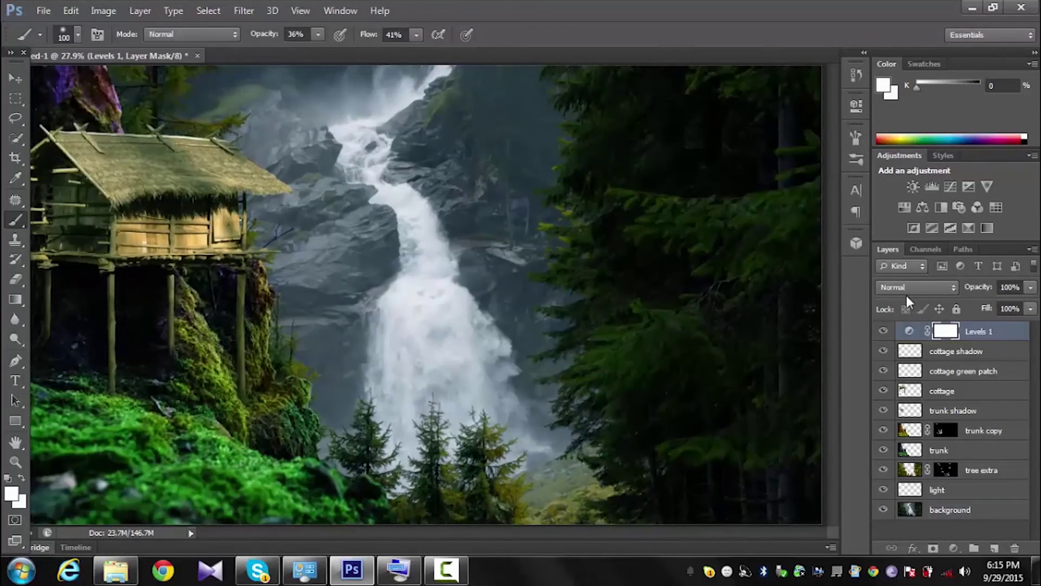
{"action": "key", "text": "alt+comma"}
{"action": "key", "text": "ctrl+plus"}
Step: Try the Dodge tool at size 92, then undo and dismiss the resulting error
{"action": "key", "text": "o"}
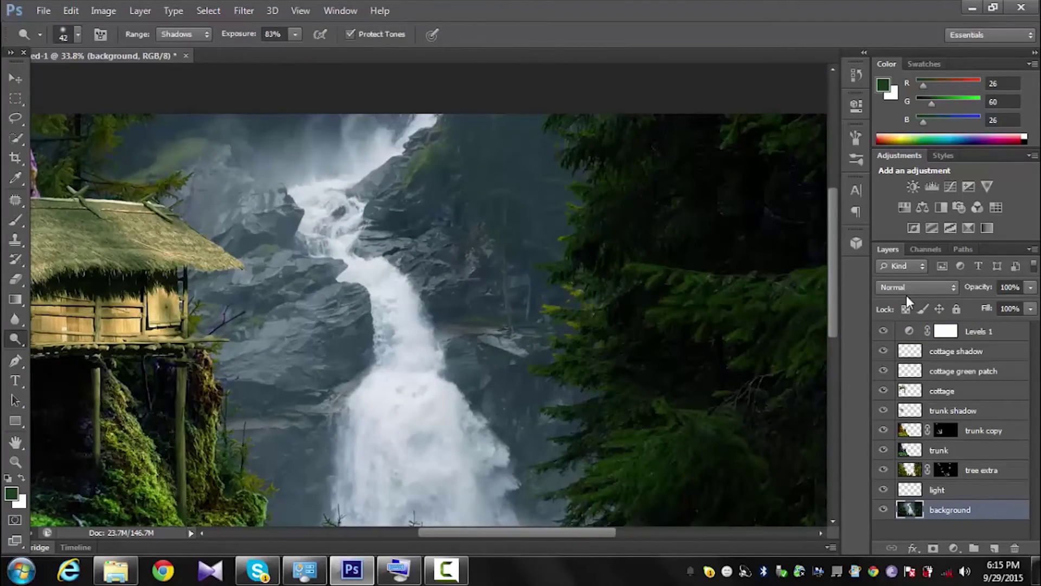
{"action": "key", "text": "Return"}
{"action": "type", "text": "92"}
{"action": "key", "text": "Return"}
{"action": "key", "text": "alt+e"}
{"action": "key", "text": "Escape"}
{"action": "key", "text": "alt+period"}
{"action": "key", "text": "ctrl+alt+shift+e"}
{"action": "key", "text": "Return"}
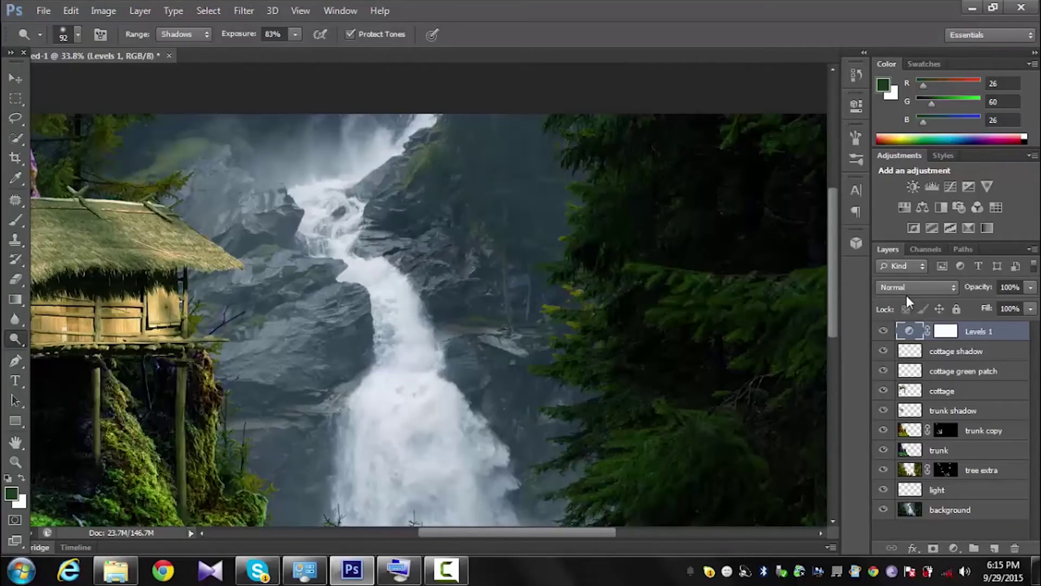
Step: Step back through the stray changes to restore the composite and view it whole
{"action": "key", "text": "alt+comma"}
{"action": "key", "text": "ctrl+0"}
{"action": "key", "text": "alt+e"}
{"action": "key", "text": "Escape"}
{"action": "key", "text": "alt+e"}
{"action": "key", "text": "Escape"}
{"action": "key", "text": "ctrl+minus"}
{"action": "key", "text": "alt+e"}
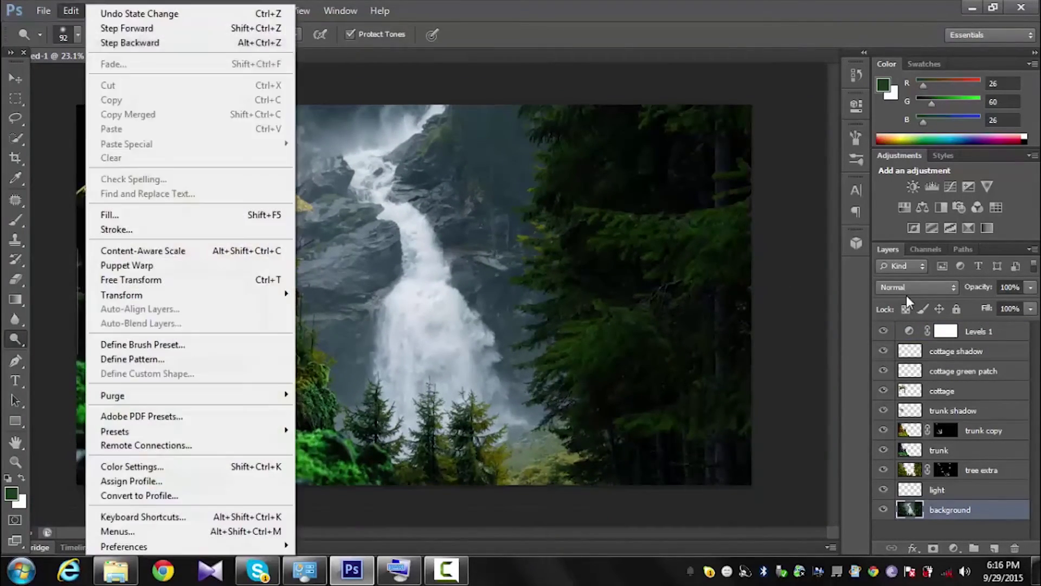
{"action": "key", "text": "Escape"}
{"action": "key", "text": "alt+period"}
{"action": "key", "text": "ctrl+minus"}
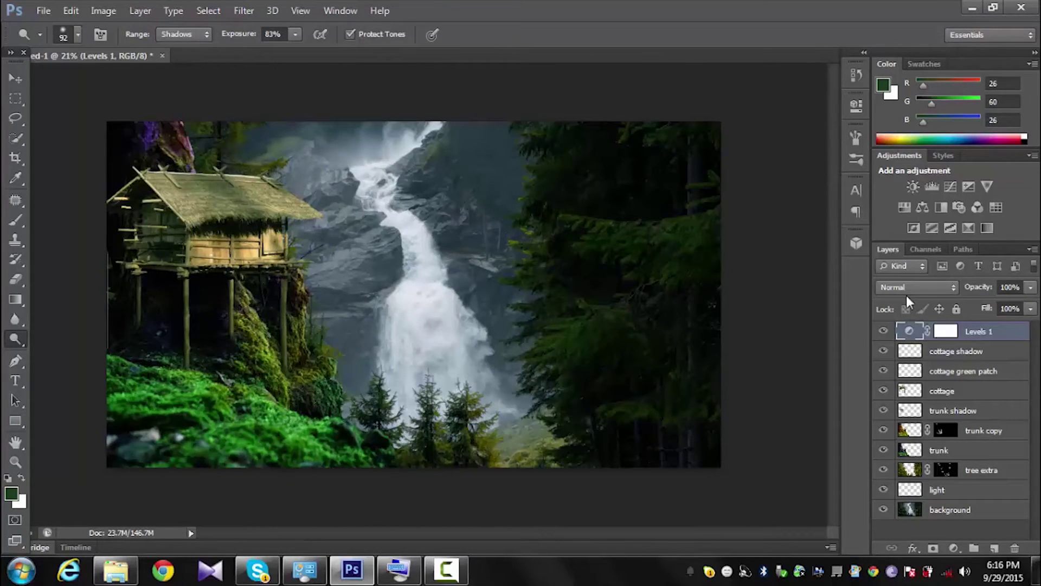
{"action": "left_click", "coordinate": [953, 548]}
Step: Add an Exposure adjustment layer at -1.38 and ready a brush on its mask
{"action": "left_click", "coordinate": [922, 320]}
{"action": "left_click_drag", "start_coordinate": [726, 182], "coordinate": [708, 182]}
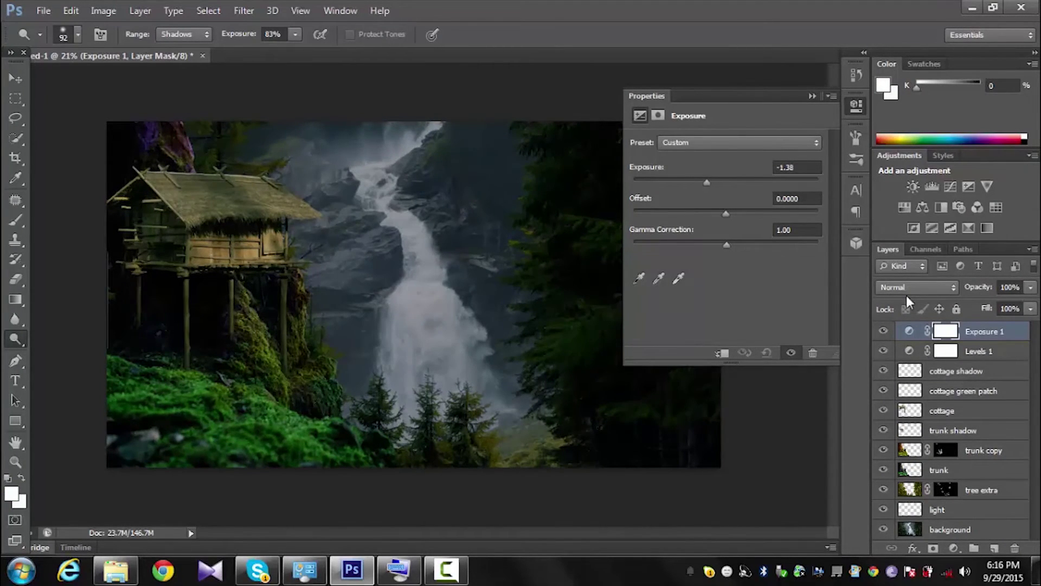
{"action": "left_click", "coordinate": [909, 301]}
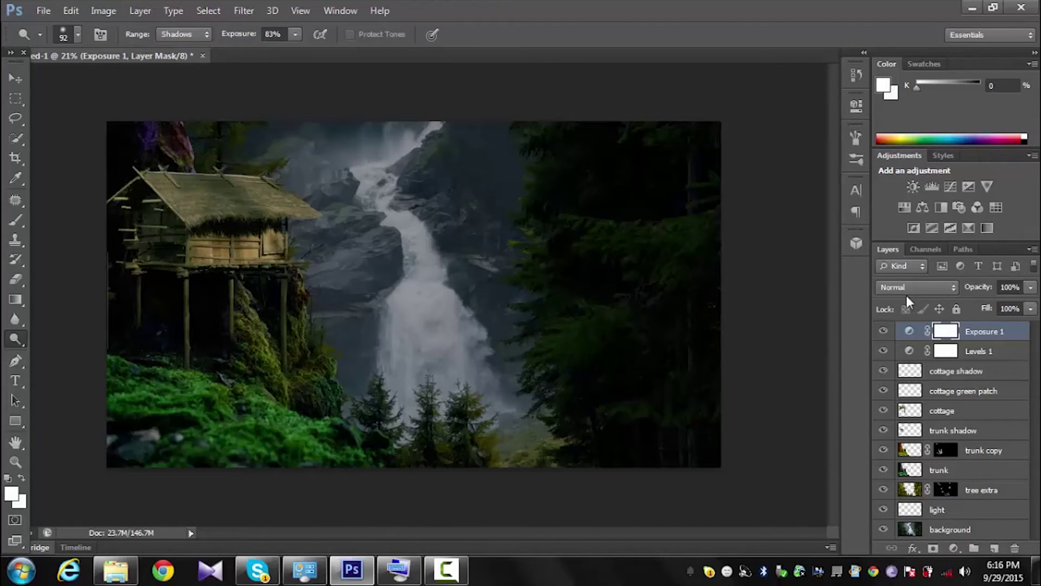
{"action": "key", "text": "ctrl+z"}
{"action": "key", "text": "b"}
{"action": "left_click", "coordinate": [10, 493]}
Step: Paint black with a 250 px brush on the Exposure mask over the cottage
{"action": "type", "text": "0"}
{"action": "left_click", "coordinate": [867, 182]}
{"action": "key", "text": "bracketright"}
{"action": "key", "text": "bracketright"}
{"action": "key", "text": "bracketright"}
{"action": "key", "text": "bracketright"}
{"action": "key", "text": "bracketright"}
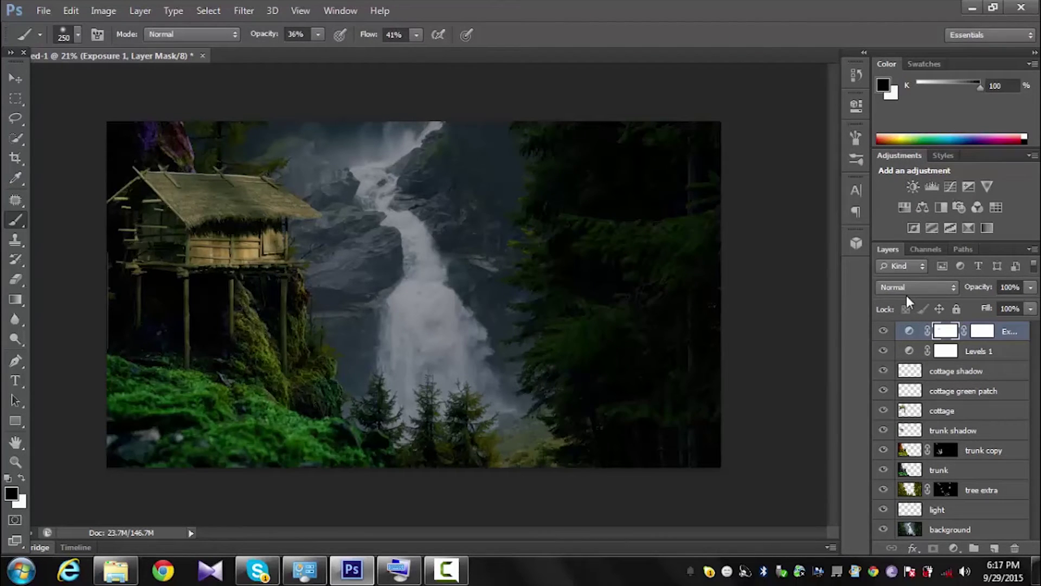
{"action": "left_click_drag", "start_coordinate": [269, 248], "coordinate": [206, 246]}
{"action": "mouse_move", "coordinate": [281, 206]}
{"action": "left_mouse_down"}
{"action": "mouse_move", "coordinate": [239, 190]}
{"action": "mouse_move", "coordinate": [184, 206]}
{"action": "left_mouse_up"}
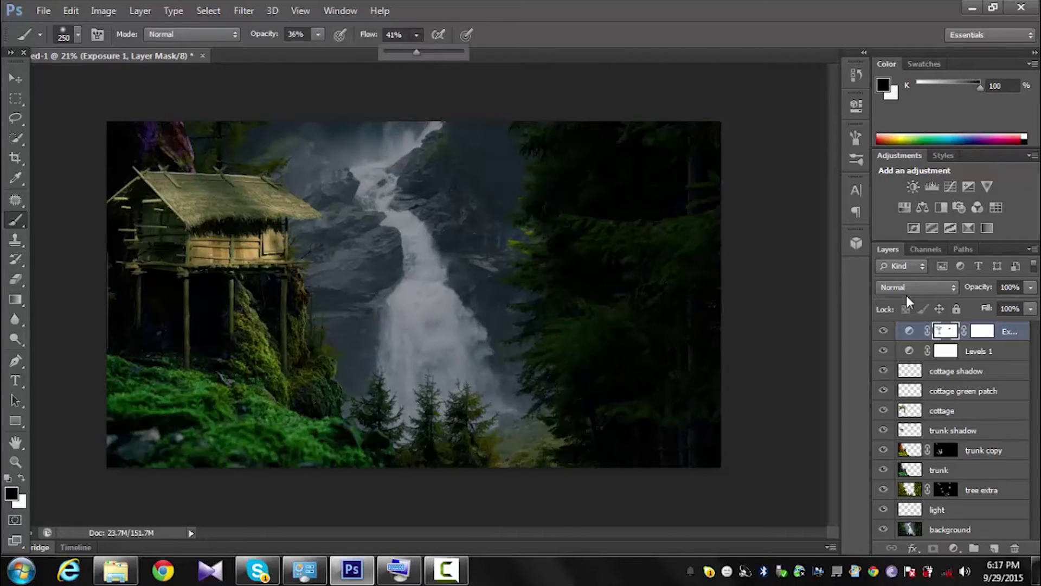
Step: At 73% opacity and flow, brighten beside the waterfall, its base and the cottage front
{"action": "left_click_drag", "start_coordinate": [416, 34], "coordinate": [438, 51]}
{"action": "left_click", "coordinate": [318, 34]}
{"action": "left_click_drag", "start_coordinate": [317, 51], "coordinate": [346, 51]}
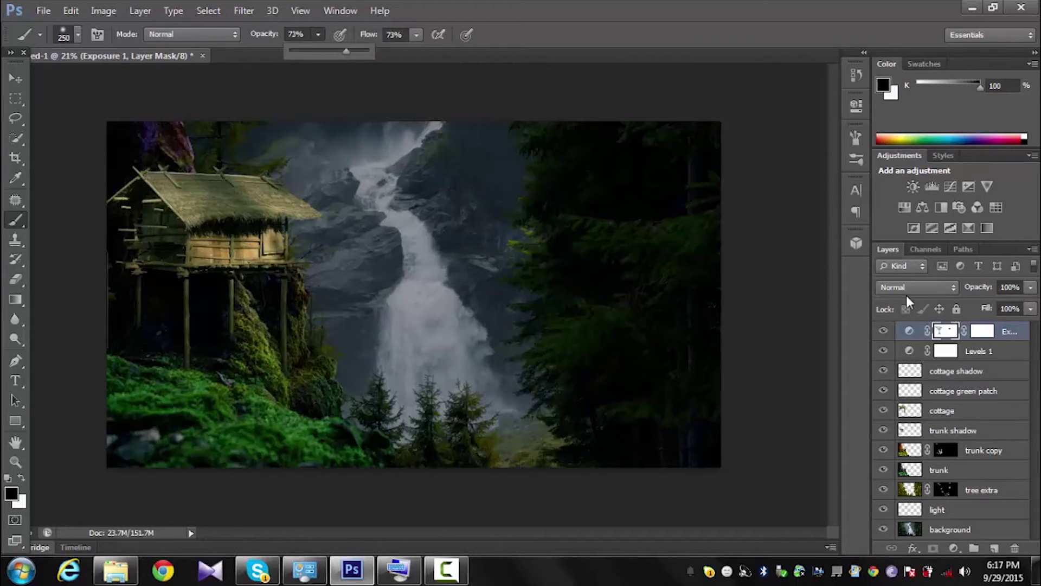
{"action": "mouse_move", "coordinate": [516, 269]}
{"action": "left_mouse_down"}
{"action": "mouse_move", "coordinate": [508, 288]}
{"action": "mouse_move", "coordinate": [521, 296]}
{"action": "mouse_move", "coordinate": [524, 347]}
{"action": "left_mouse_up"}
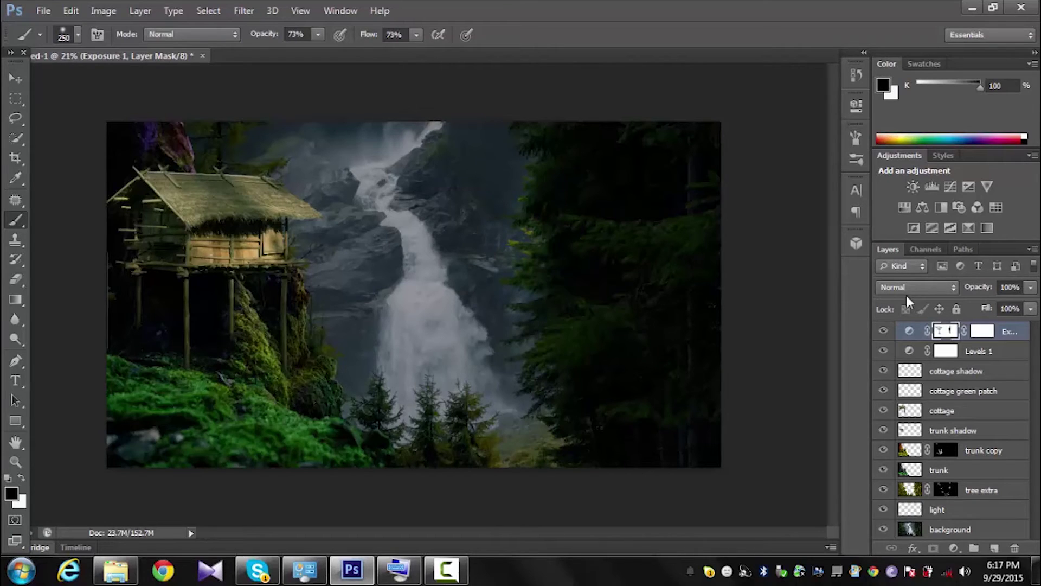
{"action": "left_click_drag", "start_coordinate": [482, 385], "coordinate": [491, 461]}
{"action": "left_click_drag", "start_coordinate": [445, 393], "coordinate": [420, 407]}
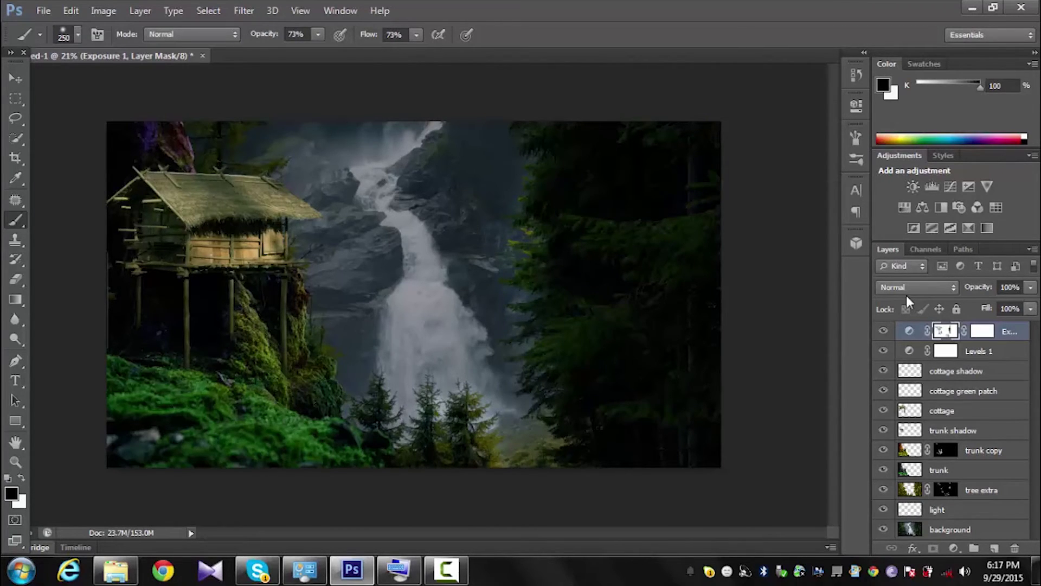
{"action": "left_click_drag", "start_coordinate": [187, 250], "coordinate": [285, 247]}
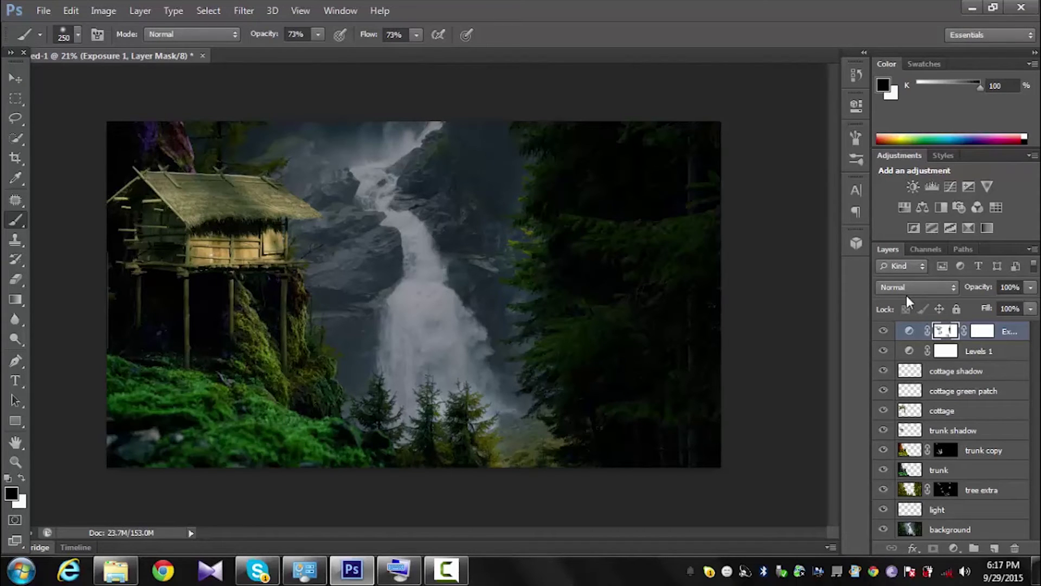
Step: Select the background layer and bring up the Levels adjustment
{"action": "key", "text": "alt+comma"}
{"action": "key", "text": "alt+i"}
{"action": "key", "text": "a"}
{"action": "key", "text": "l"}
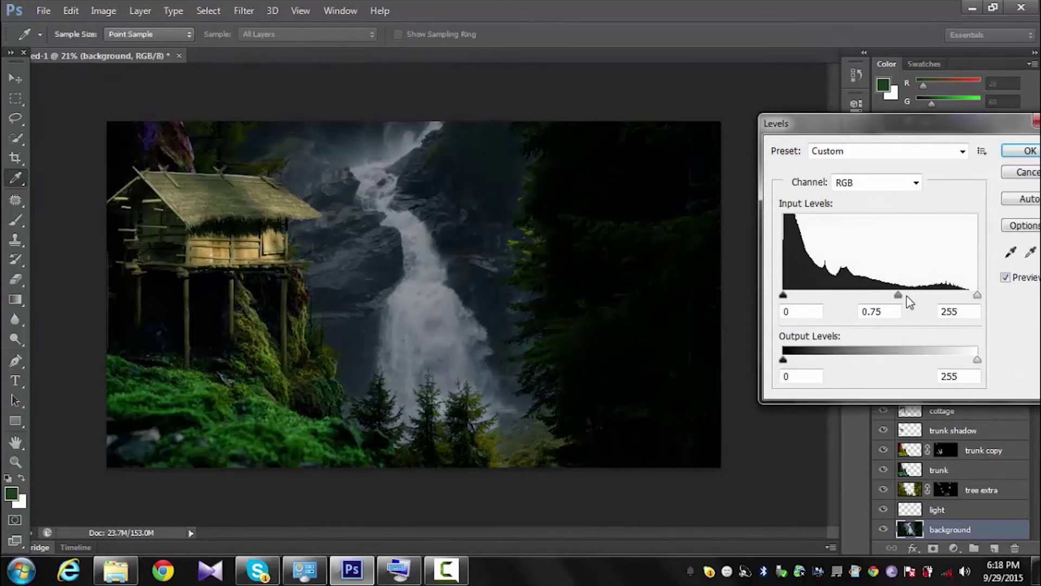
Step: Apply Levels with midtone 0.75 to darken the background photo
{"action": "key", "text": "Return"}
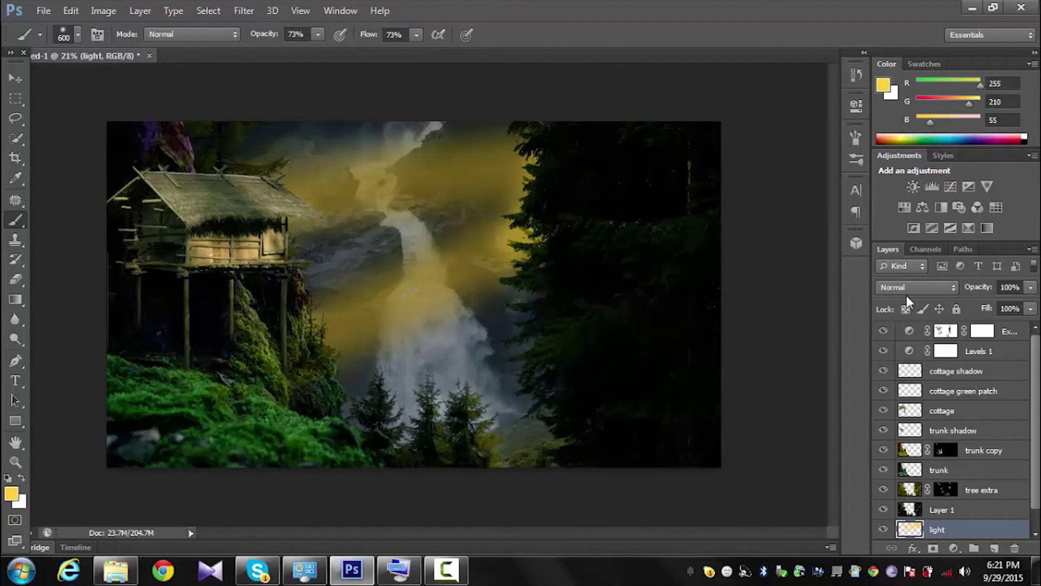
Step: Set up a soft round eraser at 38% opacity and 38% flow
{"action": "key", "text": "e"}
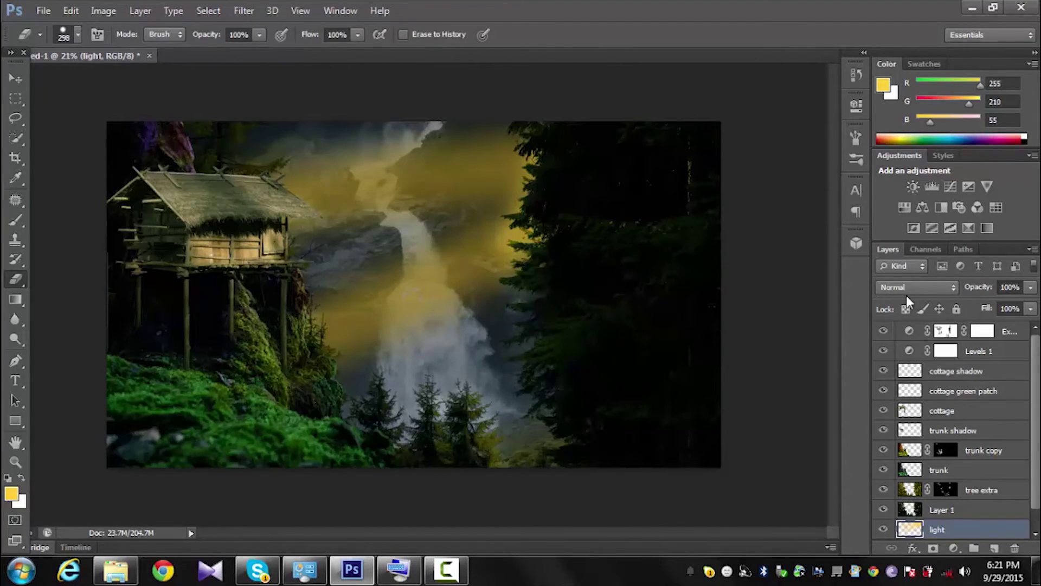
{"action": "key", "text": "3"}
{"action": "key", "text": "8"}
{"action": "key", "text": "shift+3"}
{"action": "key", "text": "shift+8"}
{"action": "right_click", "coordinate": [499, 179]}
{"action": "left_click", "coordinate": [536, 285]}
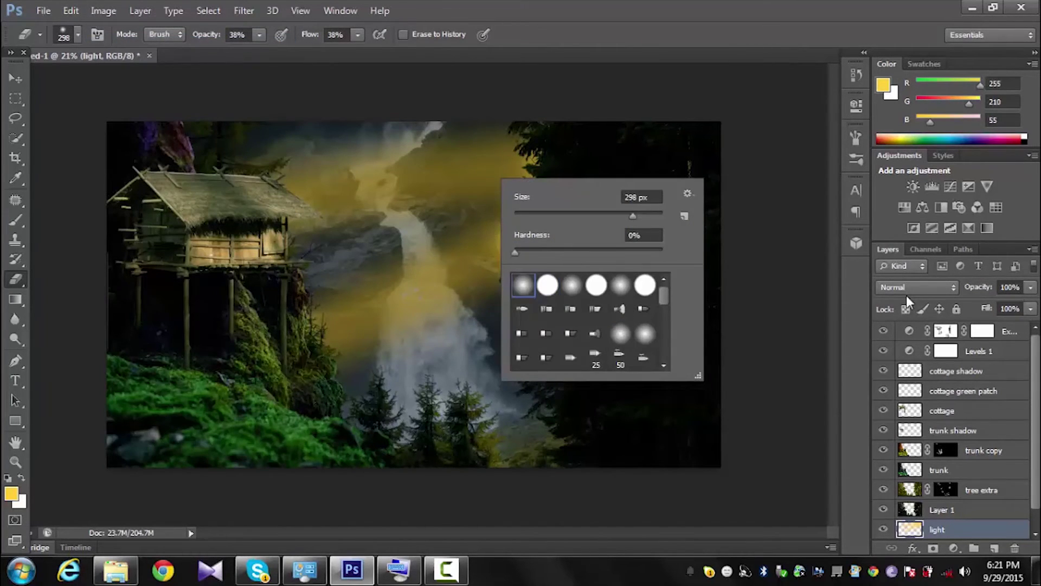
{"action": "key", "text": "Return"}
Step: Erase the yellow glow back along the dark tree edge on the right
{"action": "mouse_move", "coordinate": [453, 211]}
{"action": "left_mouse_down"}
{"action": "mouse_move", "coordinate": [528, 178]}
{"action": "mouse_move", "coordinate": [531, 160]}
{"action": "left_mouse_up"}
{"action": "left_click_drag", "start_coordinate": [529, 233], "coordinate": [500, 257]}
{"action": "mouse_move", "coordinate": [531, 168]}
{"action": "left_mouse_down"}
{"action": "mouse_move", "coordinate": [446, 205]}
{"action": "mouse_move", "coordinate": [422, 194]}
{"action": "left_mouse_up"}
{"action": "left_click_drag", "start_coordinate": [499, 276], "coordinate": [463, 298]}
{"action": "left_click_drag", "start_coordinate": [520, 201], "coordinate": [442, 246]}
Step: Apply a Gaussian Blur of radius 197.4 to spread the glow into haze
{"action": "left_click", "coordinate": [244, 11]}
{"action": "left_click", "coordinate": [468, 271]}
{"action": "left_click_drag", "start_coordinate": [908, 296], "coordinate": [910, 302]}
{"action": "key", "text": "Return"}
Step: Set the brush to 15% opacity and flow, then target the Exposure 1 mask
{"action": "key", "text": "e"}
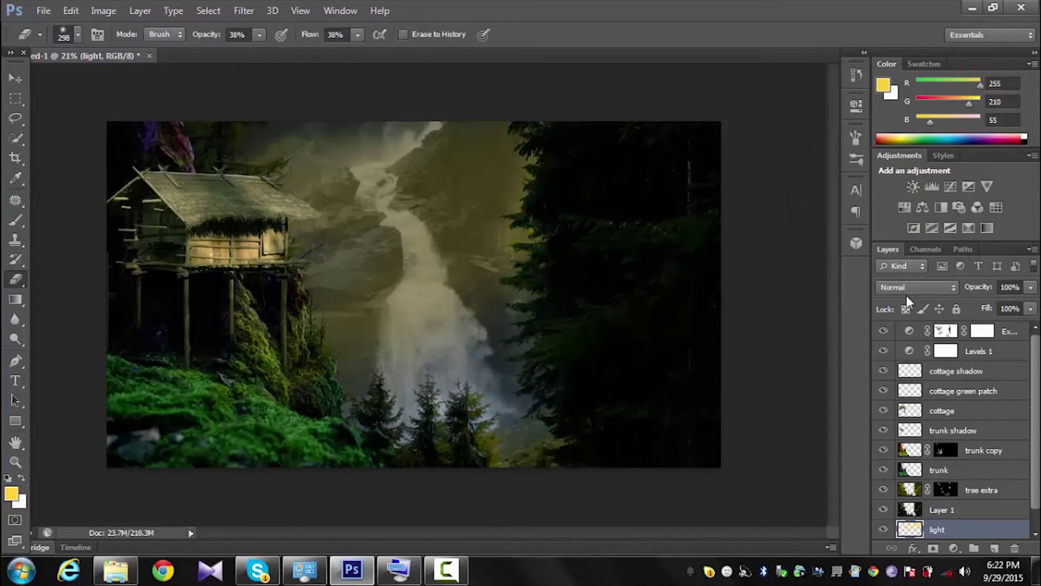
{"action": "key", "text": "b"}
{"action": "key", "text": "1"}
{"action": "key", "text": "5"}
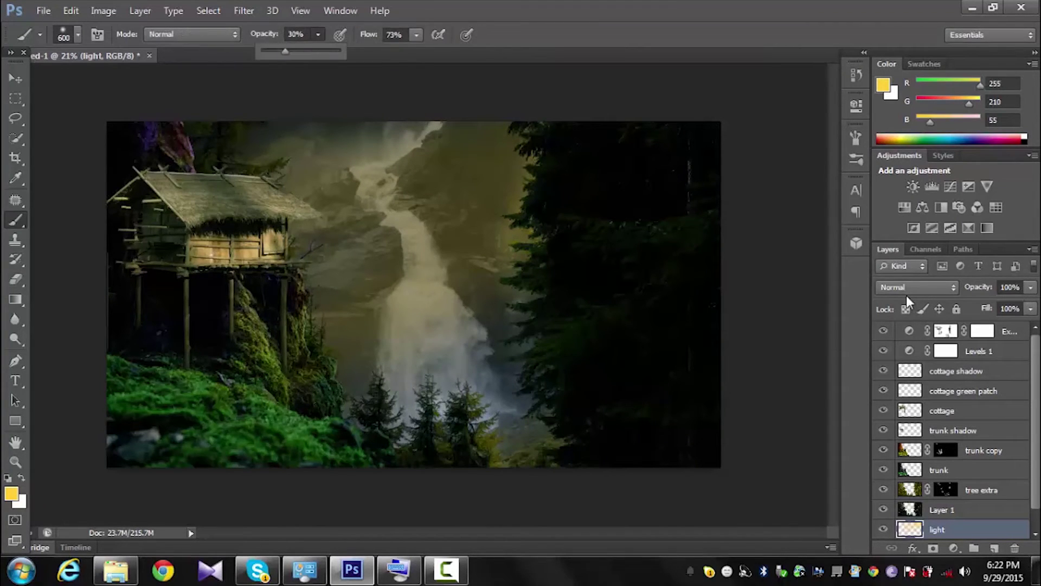
{"action": "key", "text": "shift+1"}
{"action": "key", "text": "shift+5"}
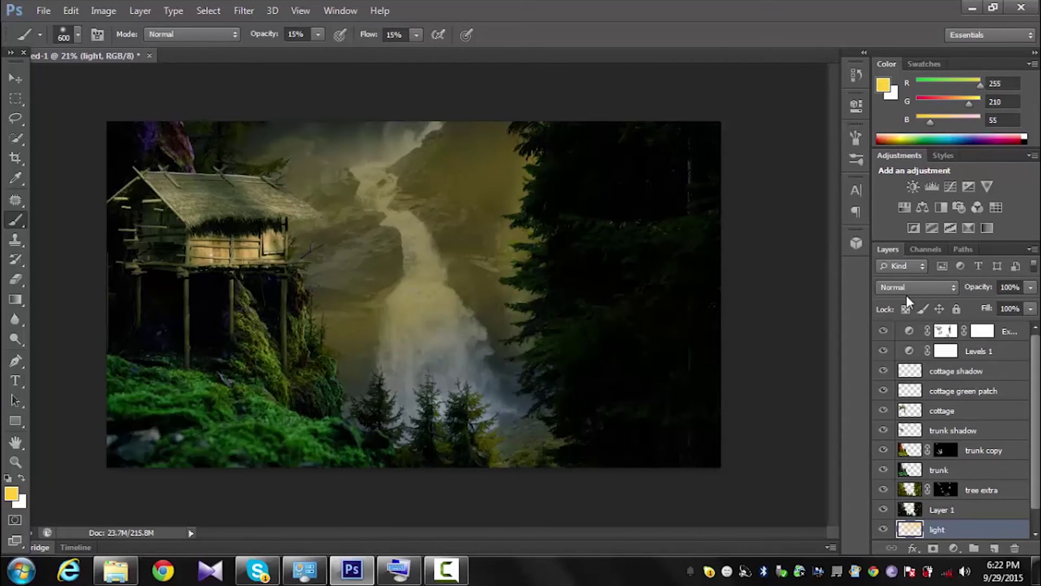
{"action": "scroll", "coordinate": [909, 301], "scroll_direction": "down", "scroll_amount": 1}
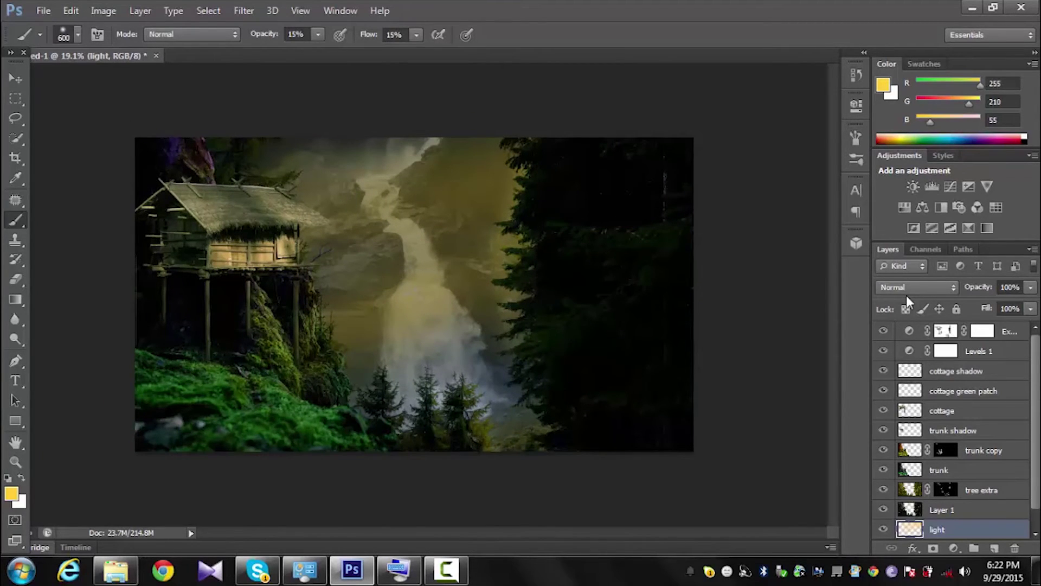
{"action": "key", "text": "e"}
{"action": "scroll", "coordinate": [909, 301], "scroll_direction": "up", "scroll_amount": 2}
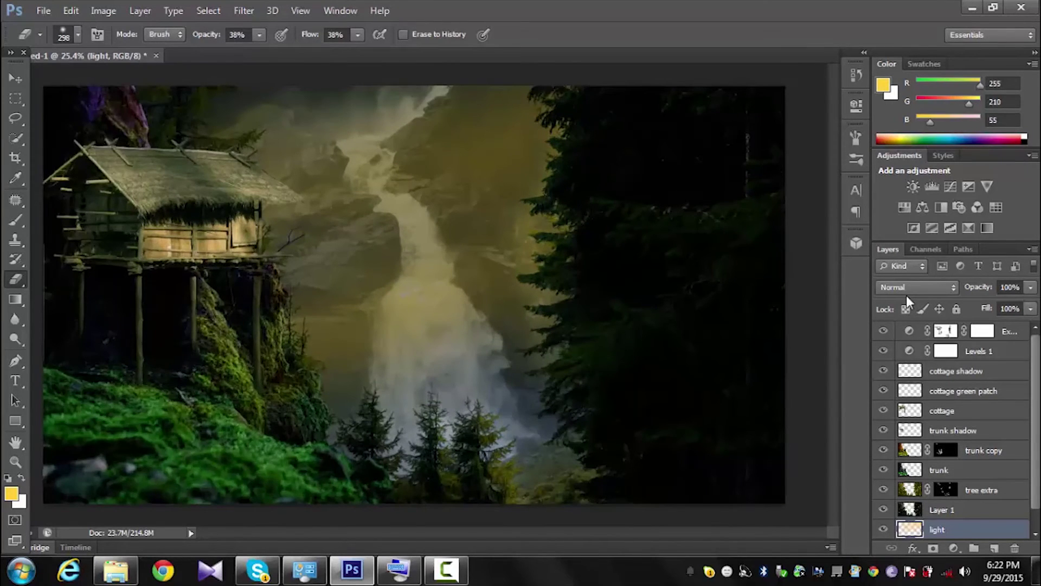
{"action": "scroll", "coordinate": [909, 301], "scroll_direction": "down", "scroll_amount": 1}
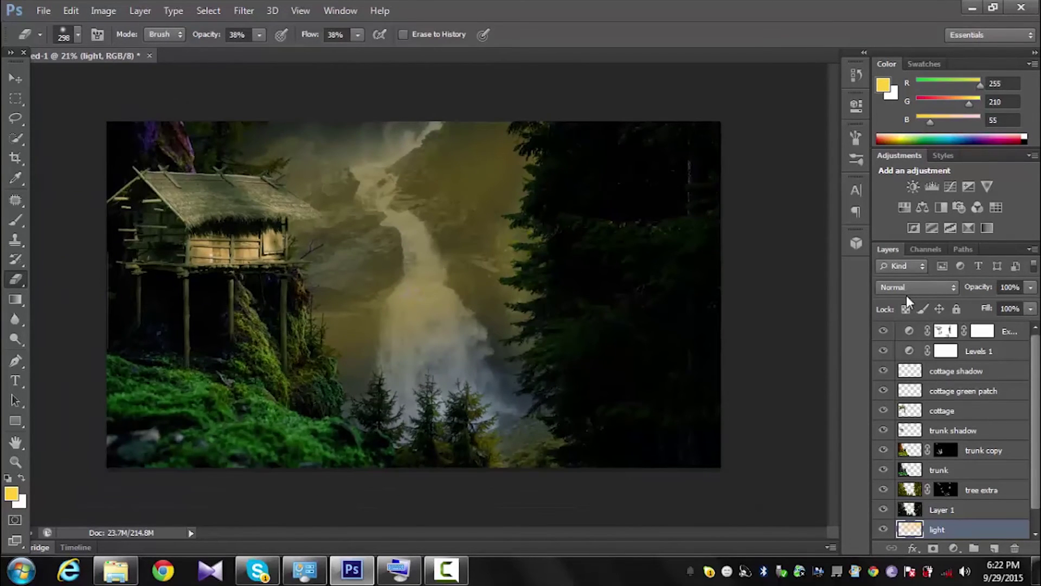
{"action": "left_click", "coordinate": [945, 331]}
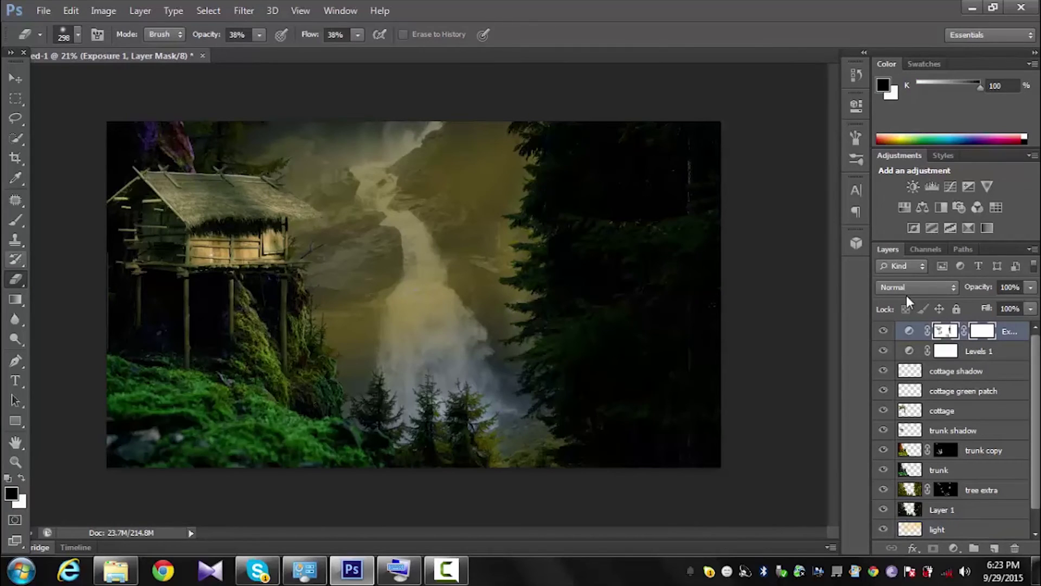
Step: Set the yellow light layer's fill to 75%
{"action": "key", "text": "b"}
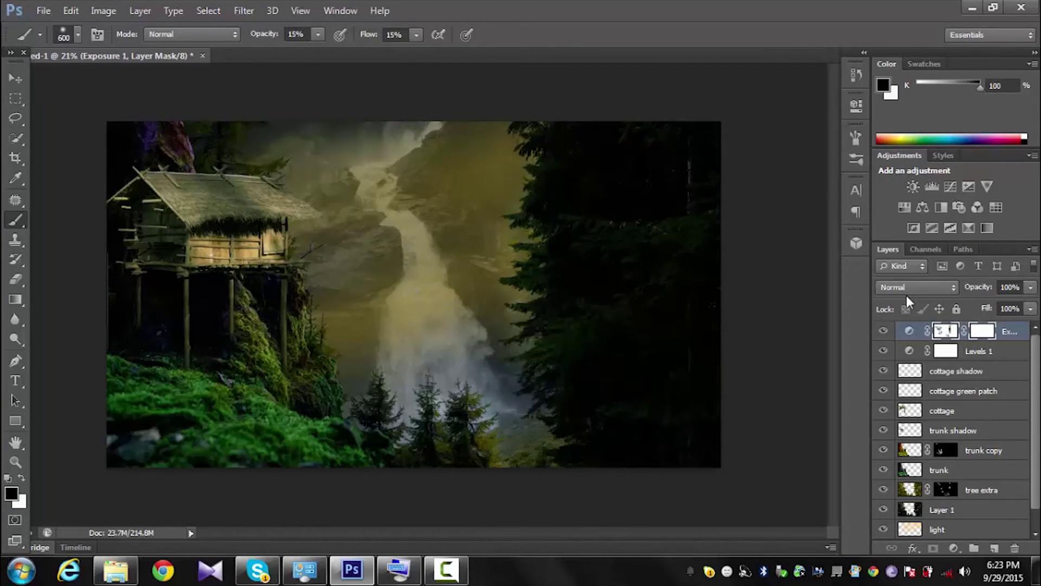
{"action": "key", "text": "alt+comma"}
{"action": "left_click_drag", "start_coordinate": [1030, 308], "coordinate": [1010, 325]}
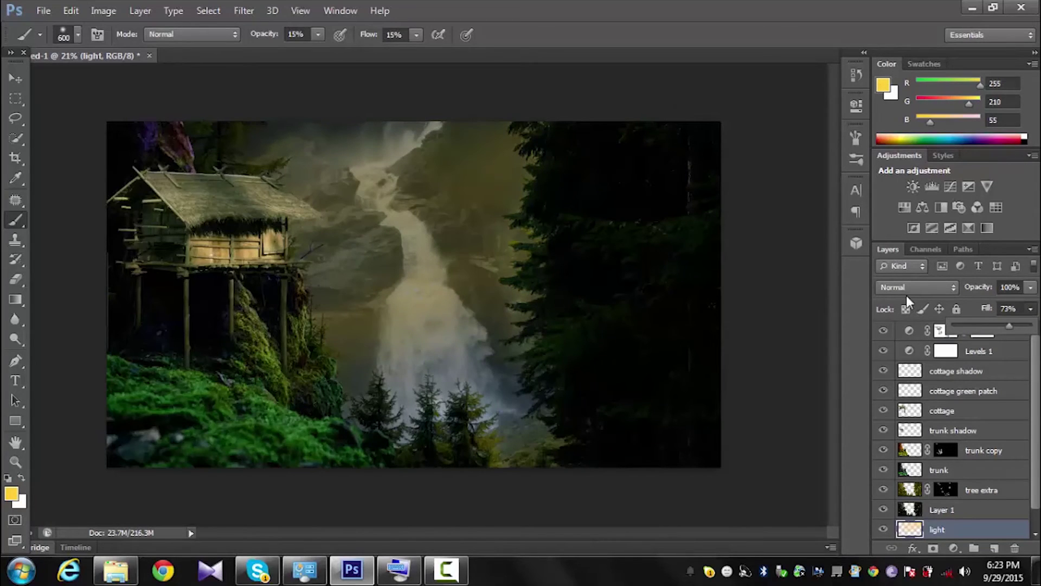
{"action": "key", "text": "v"}
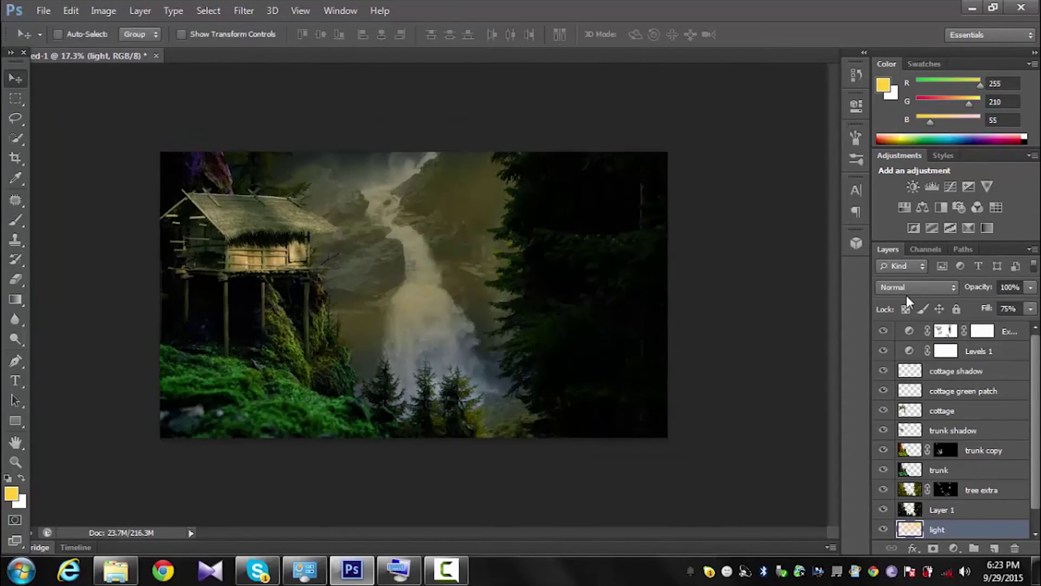
{"action": "key", "text": "ctrl+minus"}
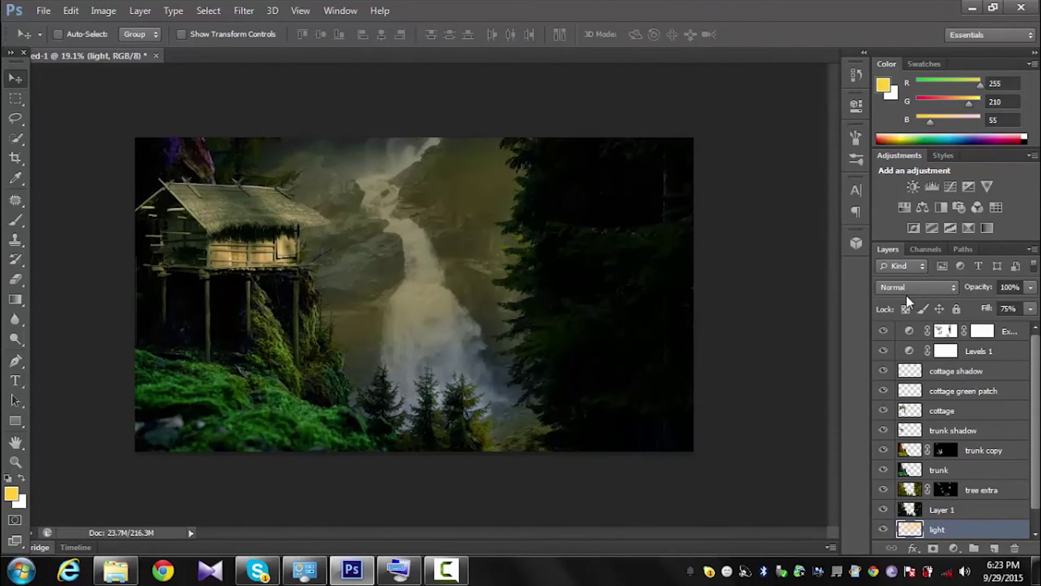
Step: On the trunk copy mask, set a soft white brush to size 175, 42% opacity, 40% flow
{"action": "key", "text": "alt+bracketright"}
{"action": "key", "text": "alt+bracketright"}
{"action": "key", "text": "alt+bracketright"}
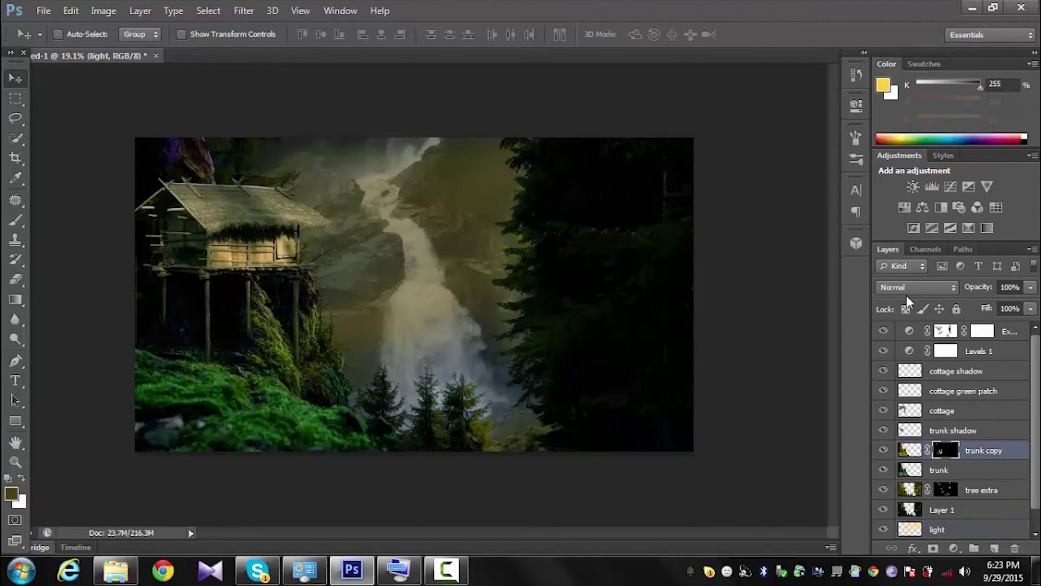
{"action": "key", "text": "b"}
{"action": "right_click", "coordinate": [399, 322]}
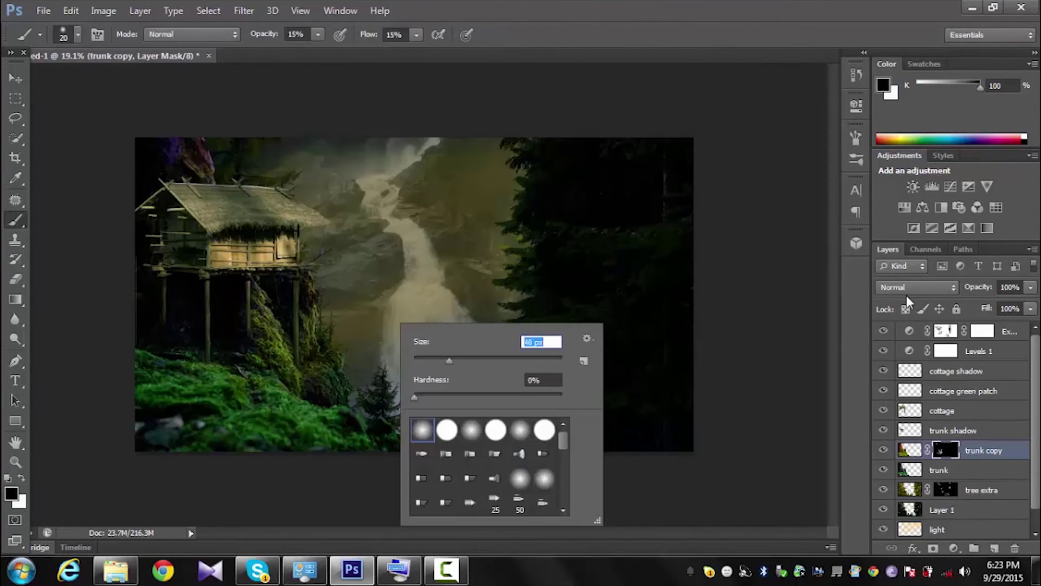
{"action": "key", "text": "Return"}
{"action": "key", "text": "x"}
{"action": "scroll", "coordinate": [477, 293], "scroll_direction": "up", "scroll_amount": 2}
{"action": "key", "text": "bracketright"}
{"action": "key", "text": "bracketright"}
{"action": "key", "text": "bracketright"}
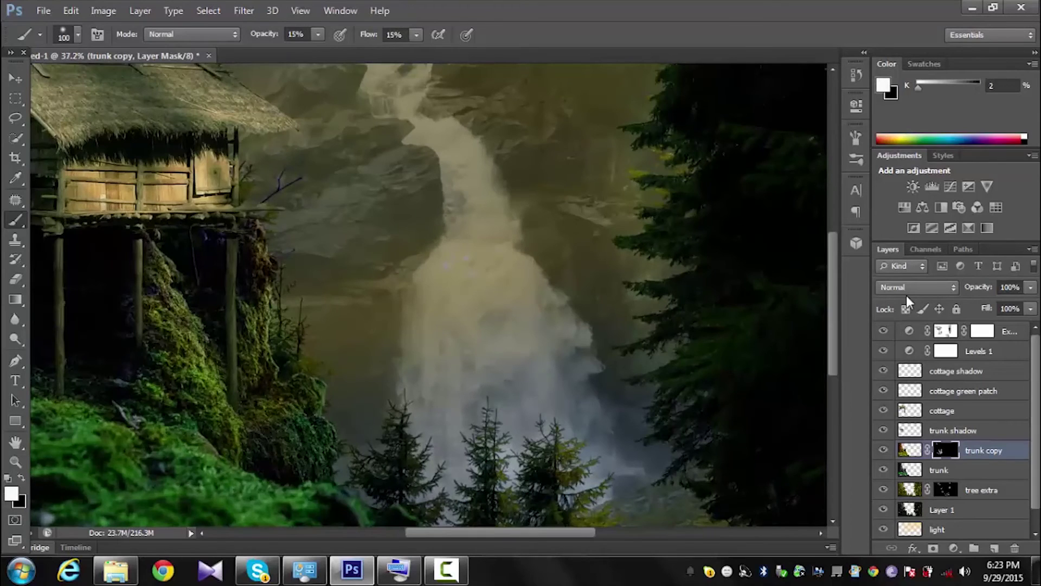
{"action": "key", "text": "4"}
{"action": "key", "text": "2"}
{"action": "key", "text": "shift+4"}
{"action": "key", "text": "shift+0"}
Step: Undo the last mask stroke on the tree extra layer and reselect the yellow light layer
{"action": "key", "text": "ctrl+minus"}
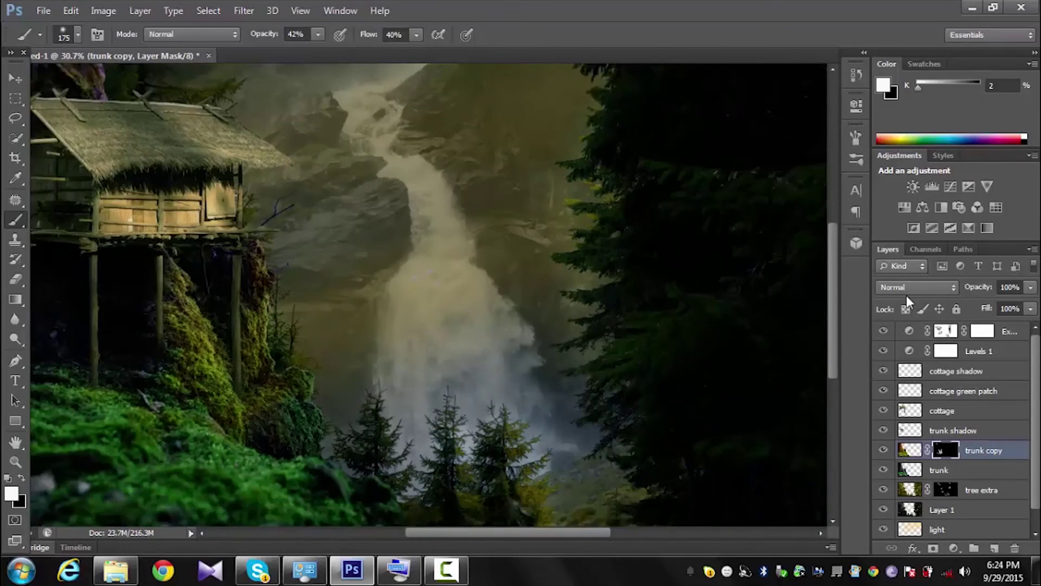
{"action": "key", "text": "ctrl+minus"}
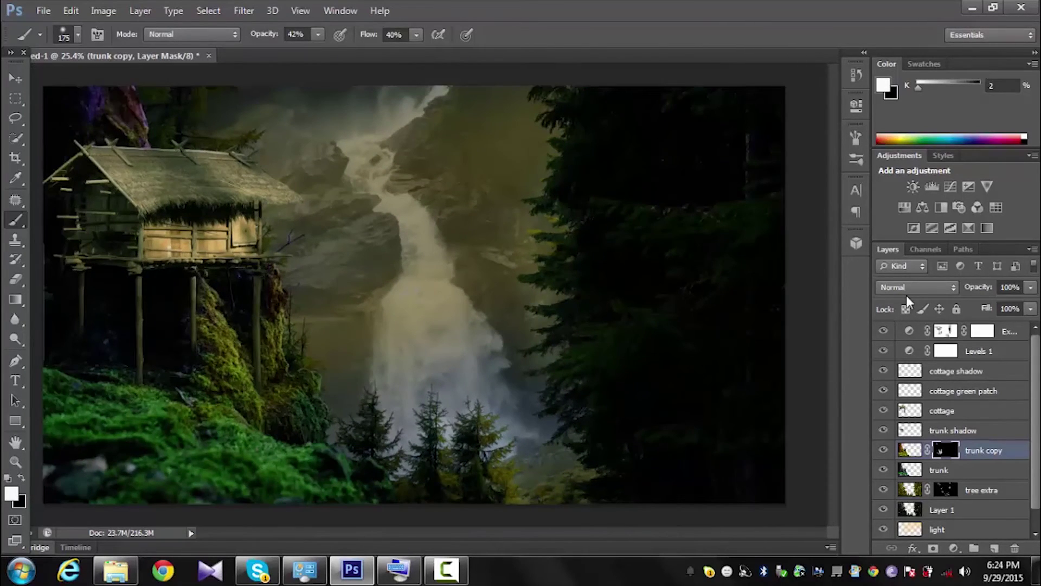
{"action": "key", "text": "ctrl+minus"}
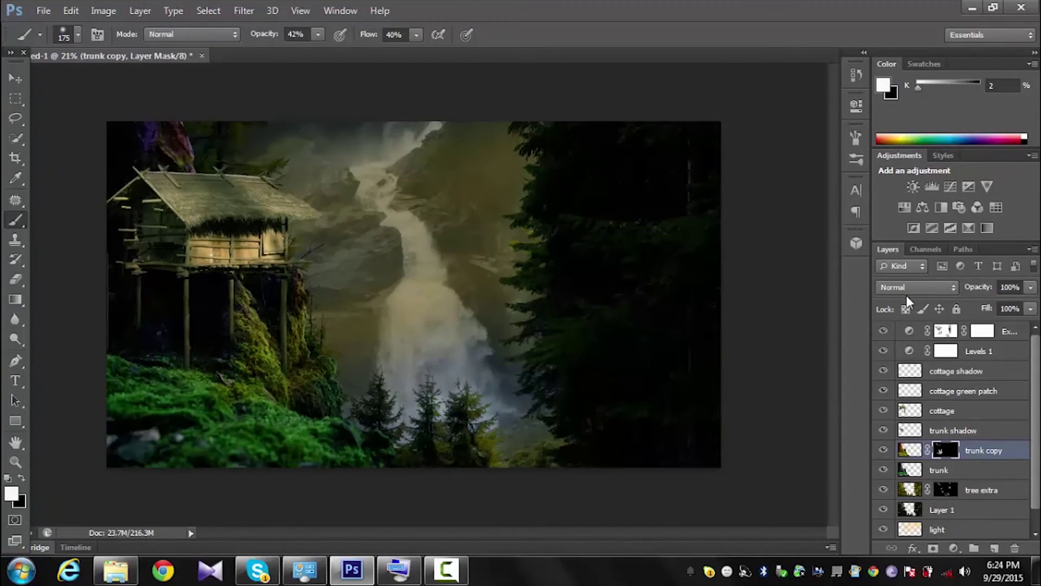
{"action": "key", "text": "alt+bracketleft"}
{"action": "key", "text": "alt+bracketleft"}
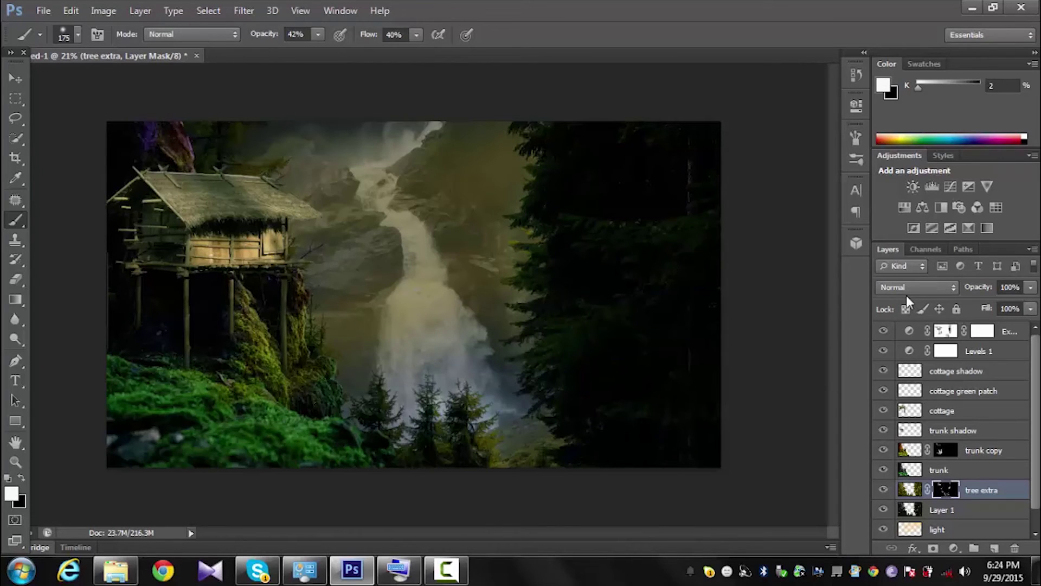
{"action": "key", "text": "alt+e"}
{"action": "key", "text": "Down"}
{"action": "key", "text": "Down"}
{"action": "key", "text": "Down"}
{"action": "key", "text": "Return"}
{"action": "key", "text": "alt+shift+bracketleft"}
{"action": "key", "text": "e"}
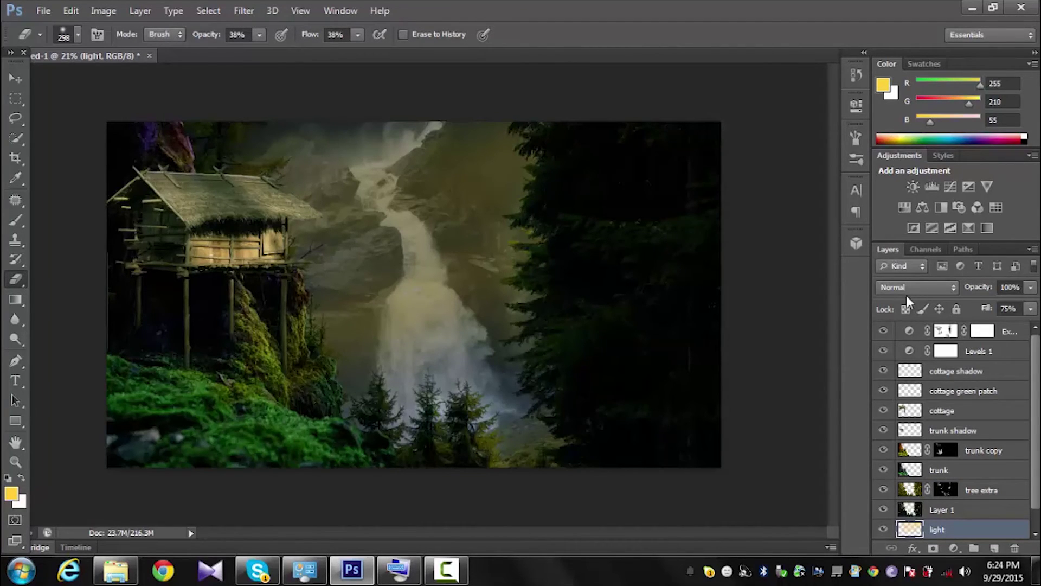
Step: Stamp visible layers into a merged copy, then add a filled Layer 3 at 18% fill
{"action": "key", "text": "alt+shift+bracketright"}
{"action": "key", "text": "ctrl+alt+shift+e"}
{"action": "key", "text": "ctrl+alt+shift+n"}
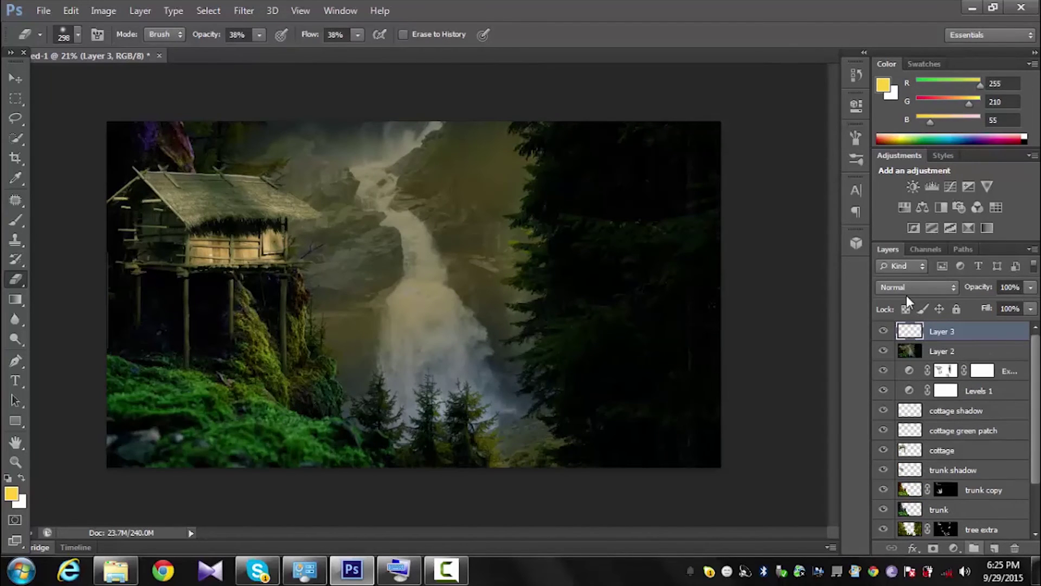
{"action": "key", "text": "alt+BackSpace"}
{"action": "left_click_drag", "start_coordinate": [987, 308], "coordinate": [955, 308]}
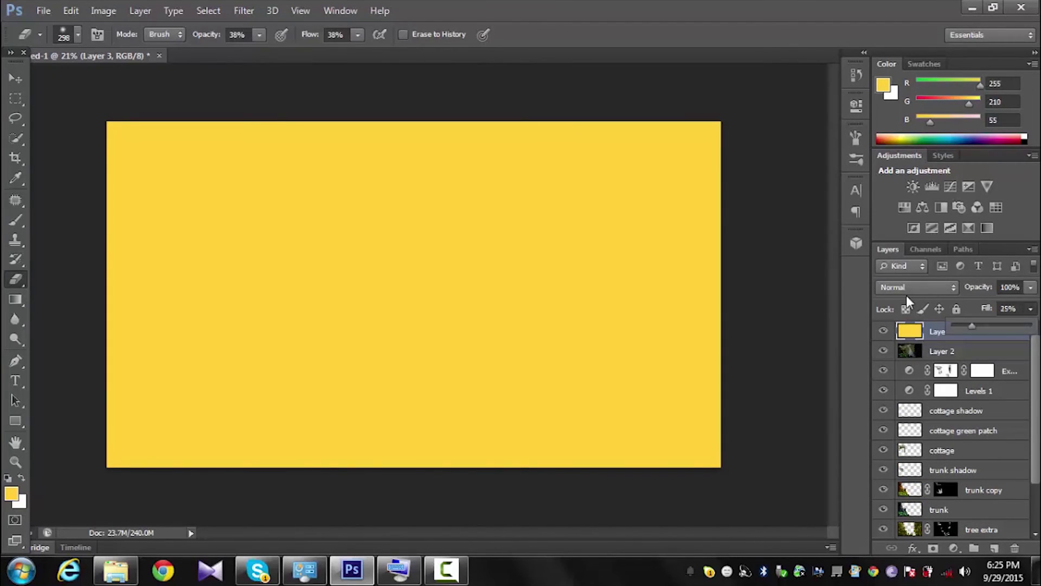
Step: Try Subtract, Hard Mix, Soft Light and Difference blend modes on Layer 3
{"action": "left_click", "coordinate": [917, 287]}
{"action": "left_click", "coordinate": [909, 307]}
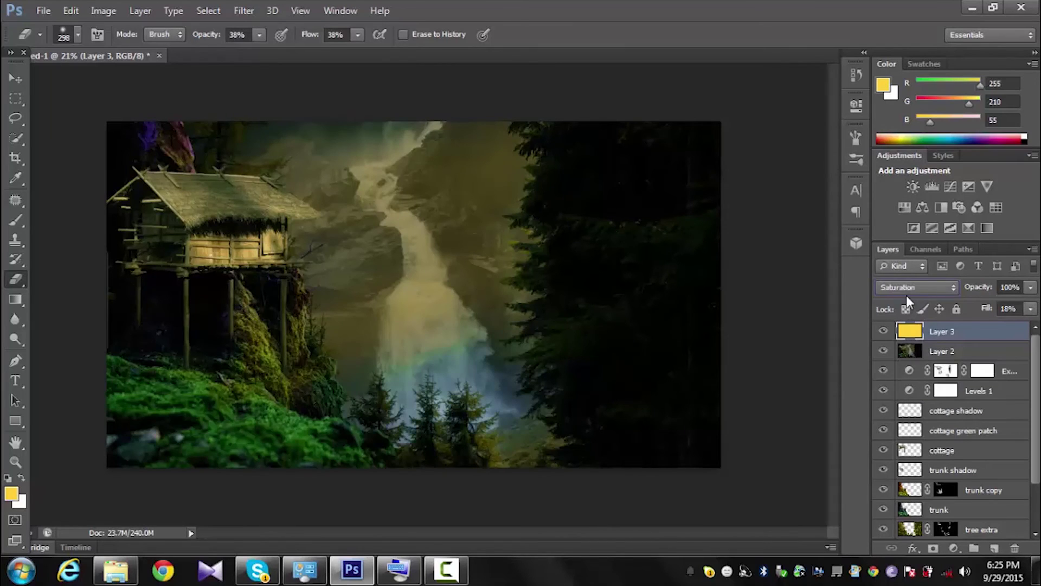
{"action": "key", "text": "Up"}
{"action": "key", "text": "Up"}
{"action": "key", "text": "Up"}
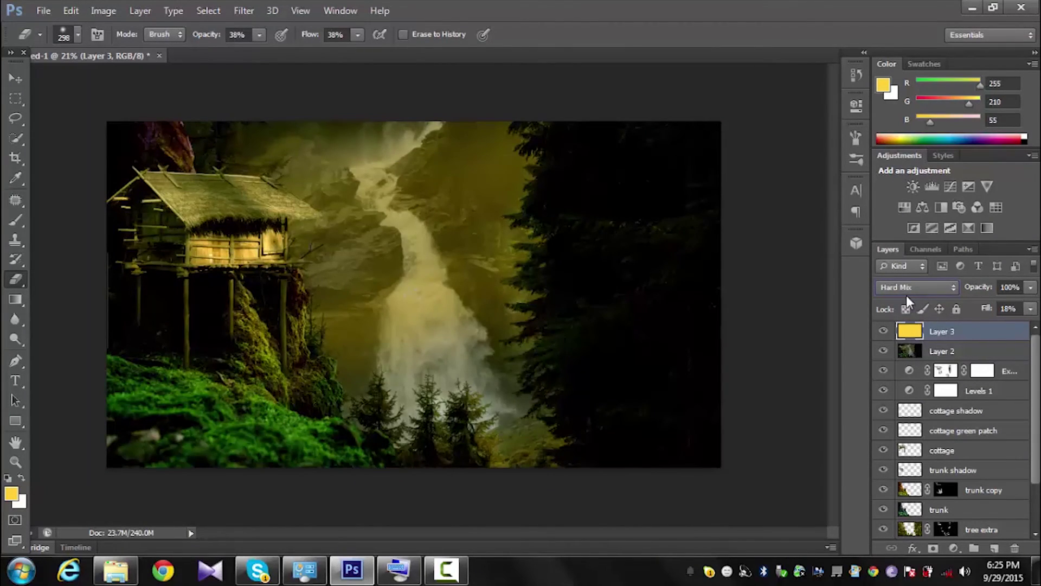
{"action": "key", "text": "Up"}
{"action": "key", "text": "Up"}
{"action": "key", "text": "Up"}
{"action": "key", "text": "Up"}
{"action": "key", "text": "Up"}
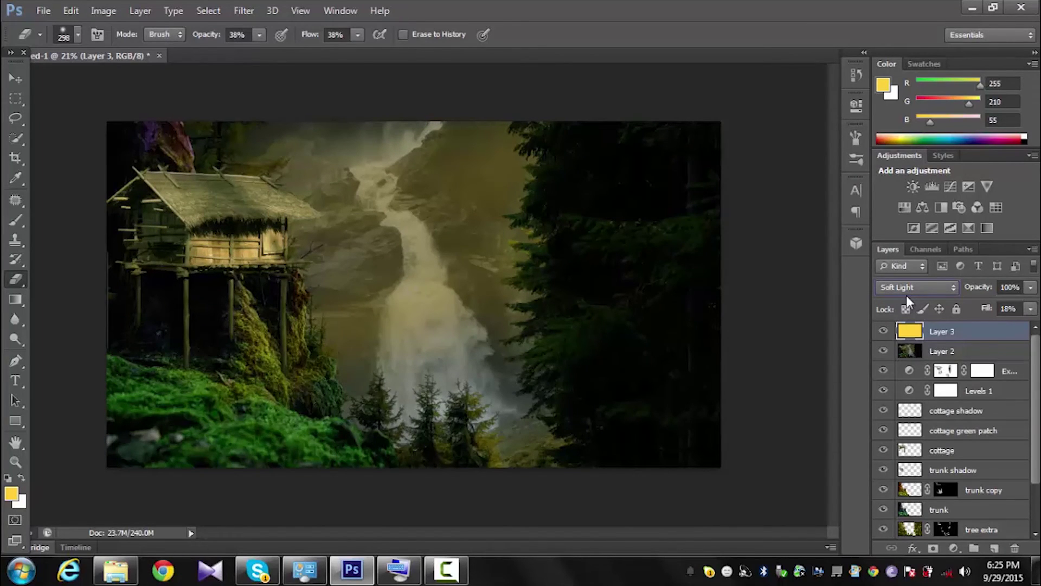
{"action": "left_click", "coordinate": [907, 295]}
{"action": "left_click", "coordinate": [908, 296]}
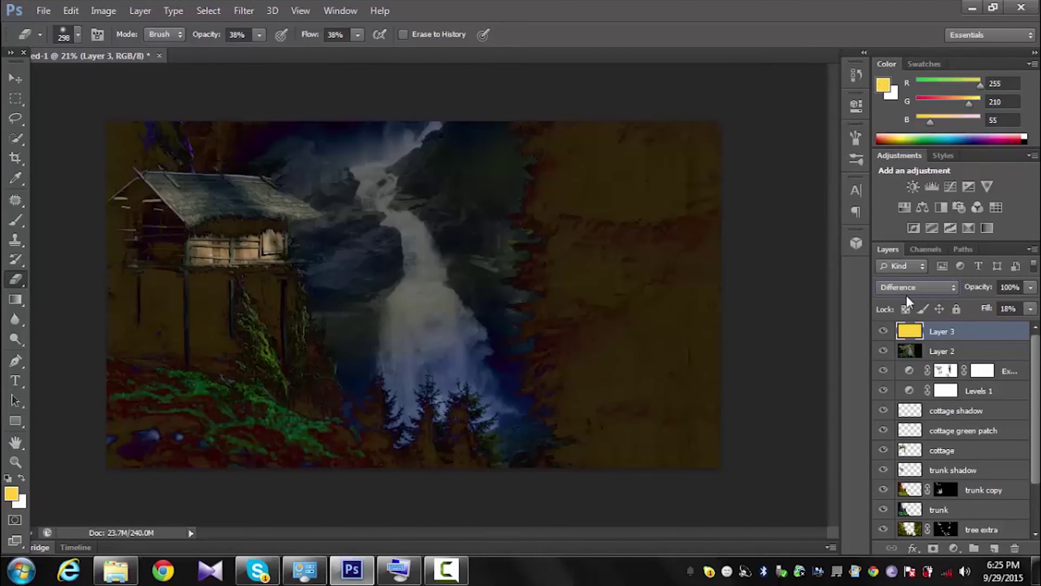
Step: Fill Layer 3 with deep blue (13,60,178) and set its blend mode to Hue
{"action": "left_click", "coordinate": [11, 493]}
{"action": "left_click", "coordinate": [697, 258]}
{"action": "left_click", "coordinate": [672, 249]}
{"action": "left_click", "coordinate": [864, 181]}
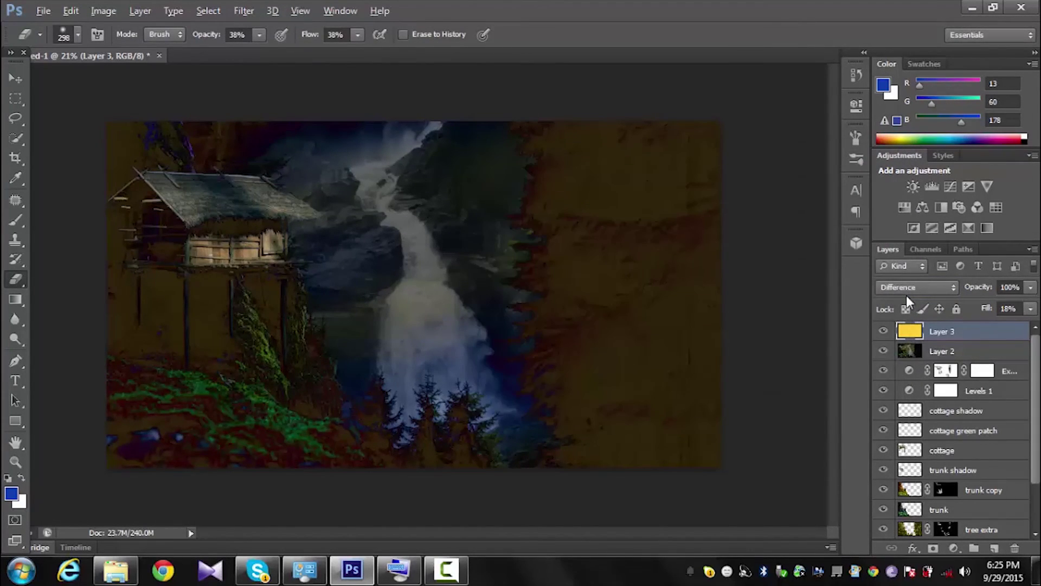
{"action": "key", "text": "alt+BackSpace"}
{"action": "left_click", "coordinate": [908, 295]}
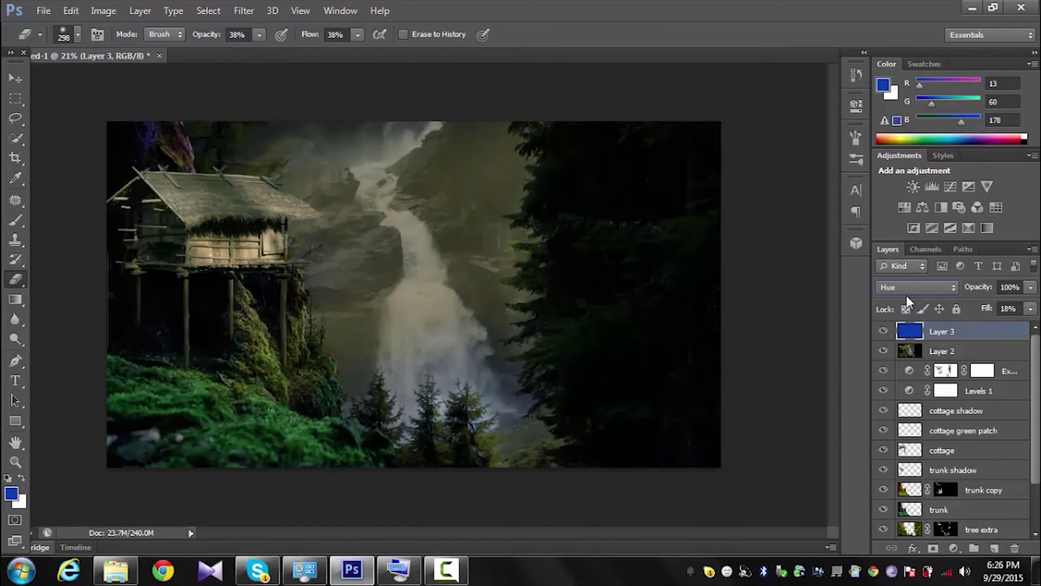
Step: Keep Layer 3 at 18% fill and set the eraser to 23% opacity and flow
{"action": "left_click", "coordinate": [1029, 309]}
{"action": "mouse_move", "coordinate": [972, 325]}
{"action": "left_mouse_down"}
{"action": "mouse_move", "coordinate": [981, 325]}
{"action": "mouse_move", "coordinate": [970, 325]}
{"action": "left_mouse_up"}
{"action": "left_click", "coordinate": [907, 300]}
{"action": "key", "text": "2"}
{"action": "key", "text": "3"}
{"action": "key", "text": "ctrl+minus"}
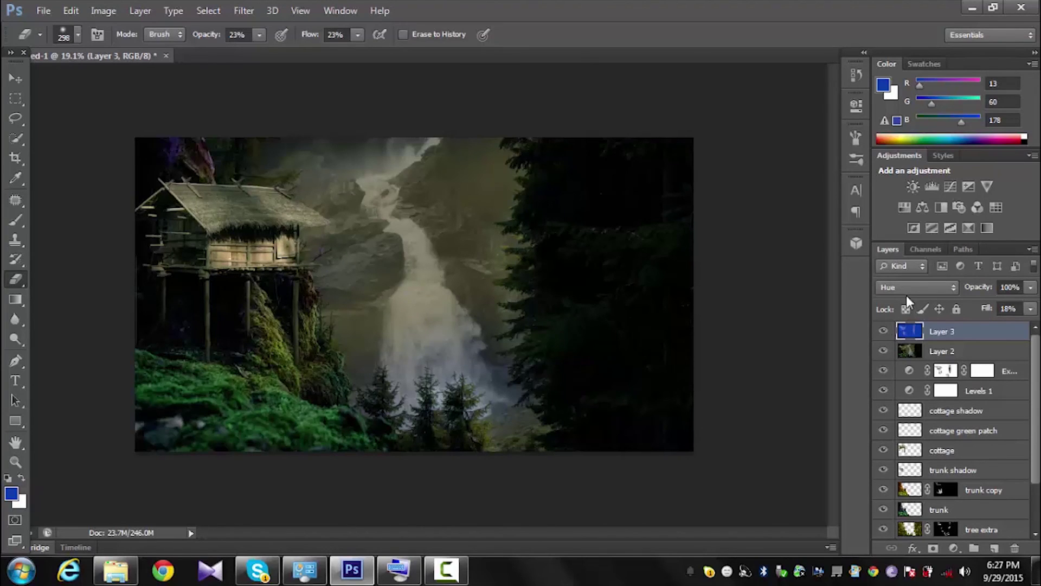
Step: Stamp all visible layers into a new merged Layer 4 and start a Curves adjustment
{"action": "key", "text": "ctrl+shift+alt+e"}
{"action": "key", "text": "alt+i"}
{"action": "key", "text": "j"}
{"action": "key", "text": "Down"}
{"action": "key", "text": "Down"}
{"action": "key", "text": "Down"}
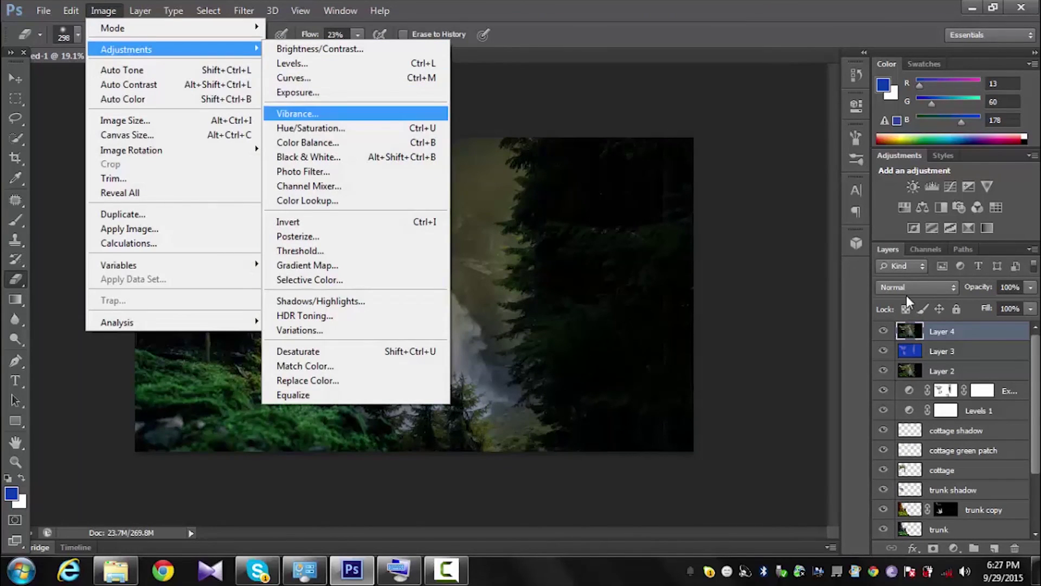
{"action": "key", "text": "Down"}
{"action": "key", "text": "Down"}
{"action": "key", "text": "Up"}
{"action": "key", "text": "Up"}
{"action": "key", "text": "Up"}
{"action": "key", "text": "Up"}
{"action": "key", "text": "Return"}
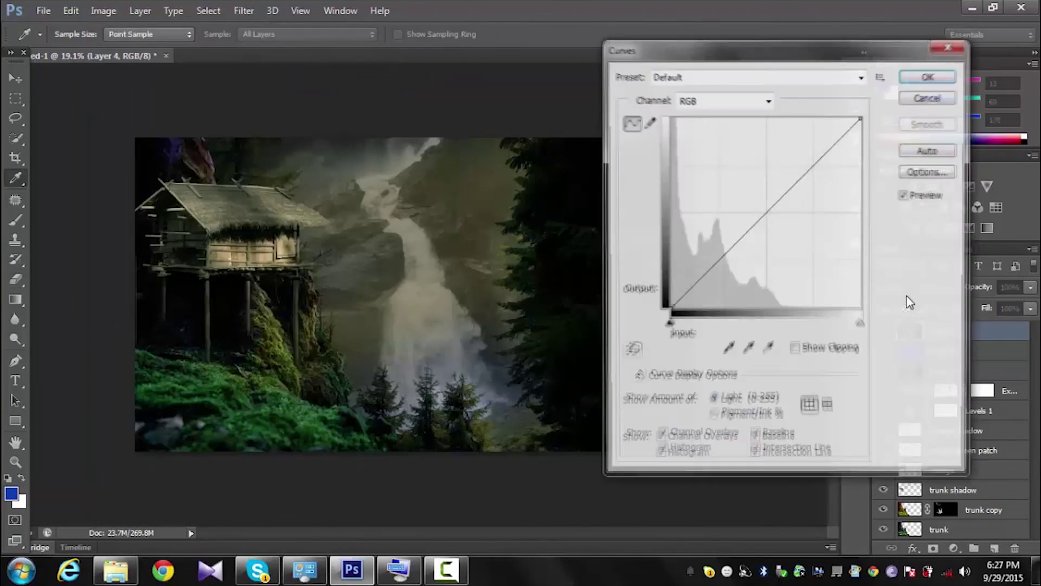
{"action": "type", "text": "10"}
Step: Apply the S-curve with points 4→0, 89→85 and 189→199
{"action": "key", "text": "Left"}
{"action": "key", "text": "Left"}
{"action": "key", "text": "Left"}
{"action": "key", "text": "Left"}
{"action": "key", "text": "Left"}
{"action": "key", "text": "Left"}
{"action": "type", "text": "196"}
{"action": "key", "text": "Tab"}
{"action": "type", "text": "189"}
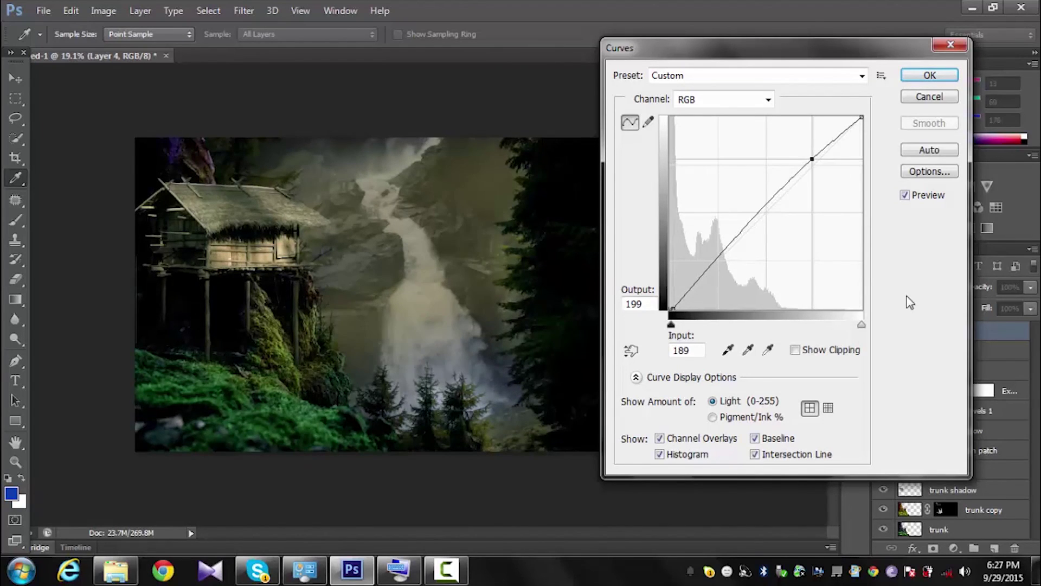
{"action": "type", "text": "85"}
{"action": "key", "text": "Tab"}
{"action": "type", "text": "89"}
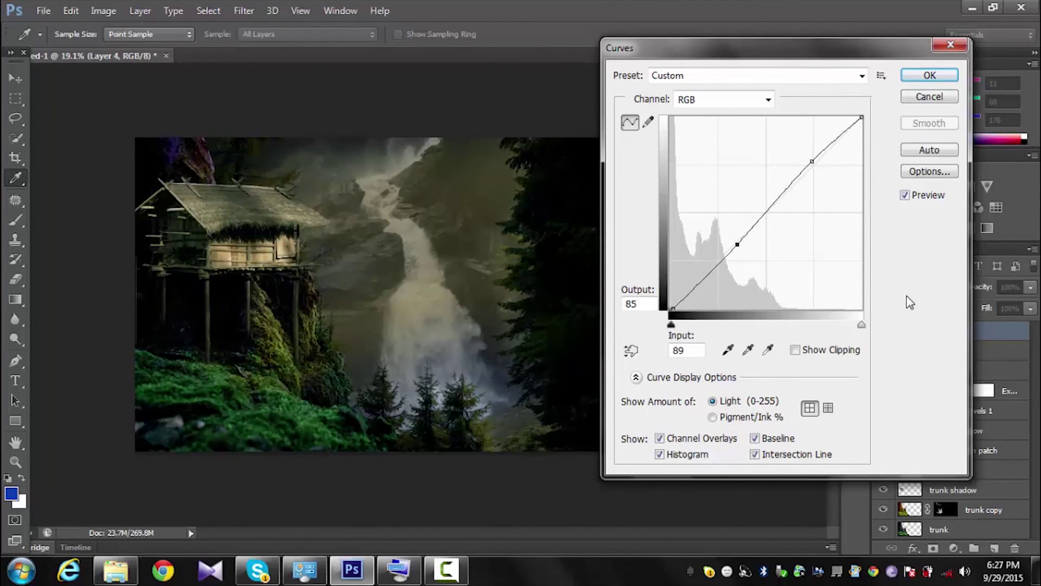
{"action": "key", "text": "Return"}
{"action": "key", "text": "e"}
{"action": "key", "text": "ctrl+0"}
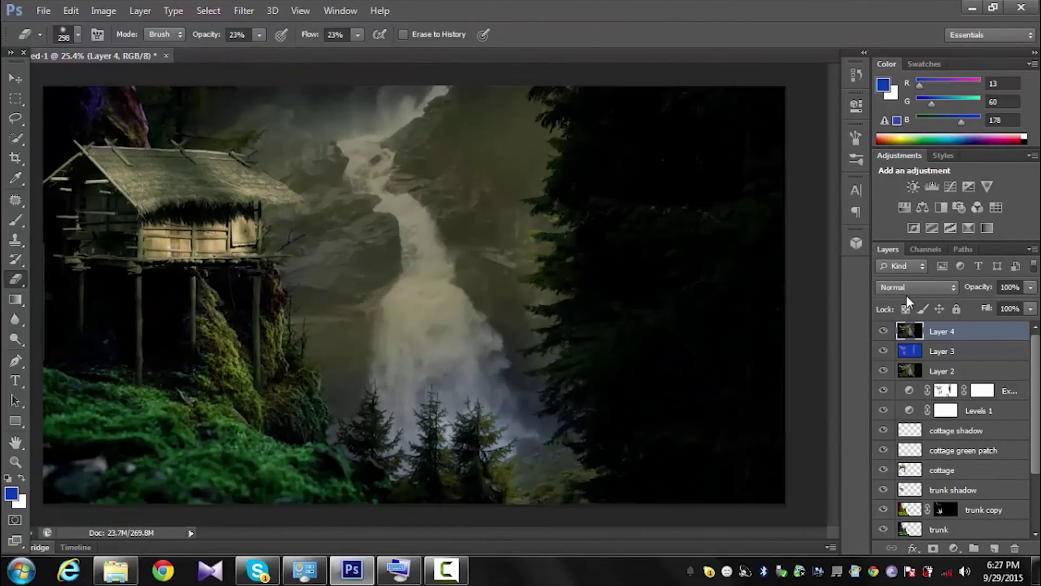